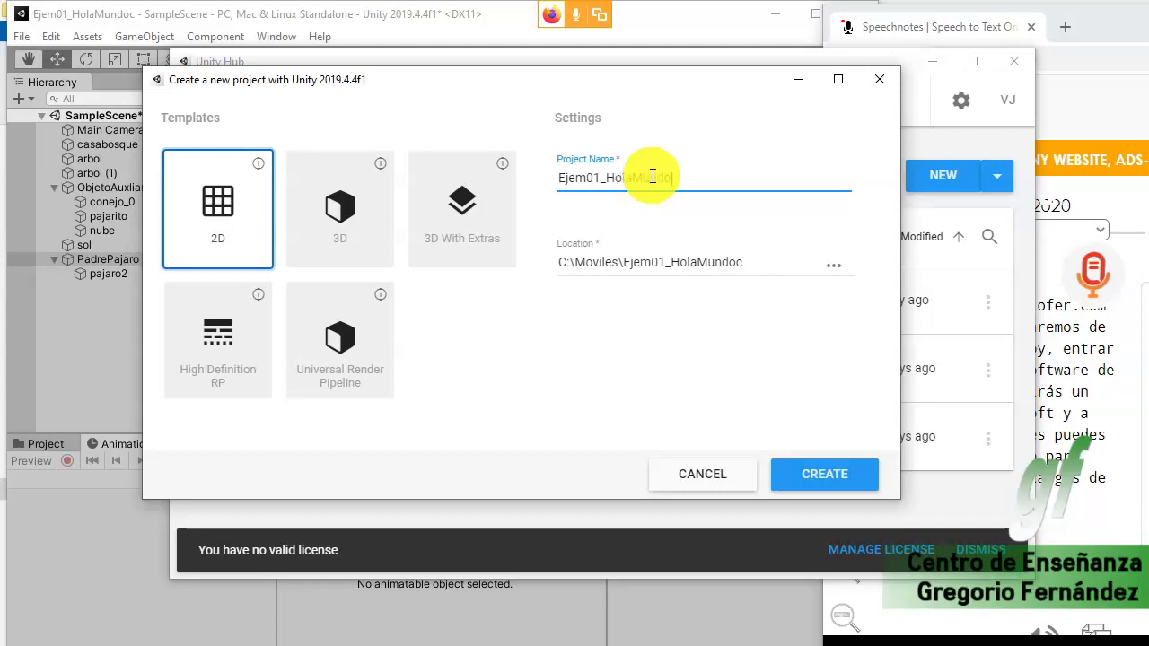
Create the 2D project Ejem01_HolaMundoResumen in C:\Moviles\Ejem01_HolaMundoResumen
{"action": "type", "text": "Resumen"}
{"action": "left_click", "coordinate": [828, 480]}
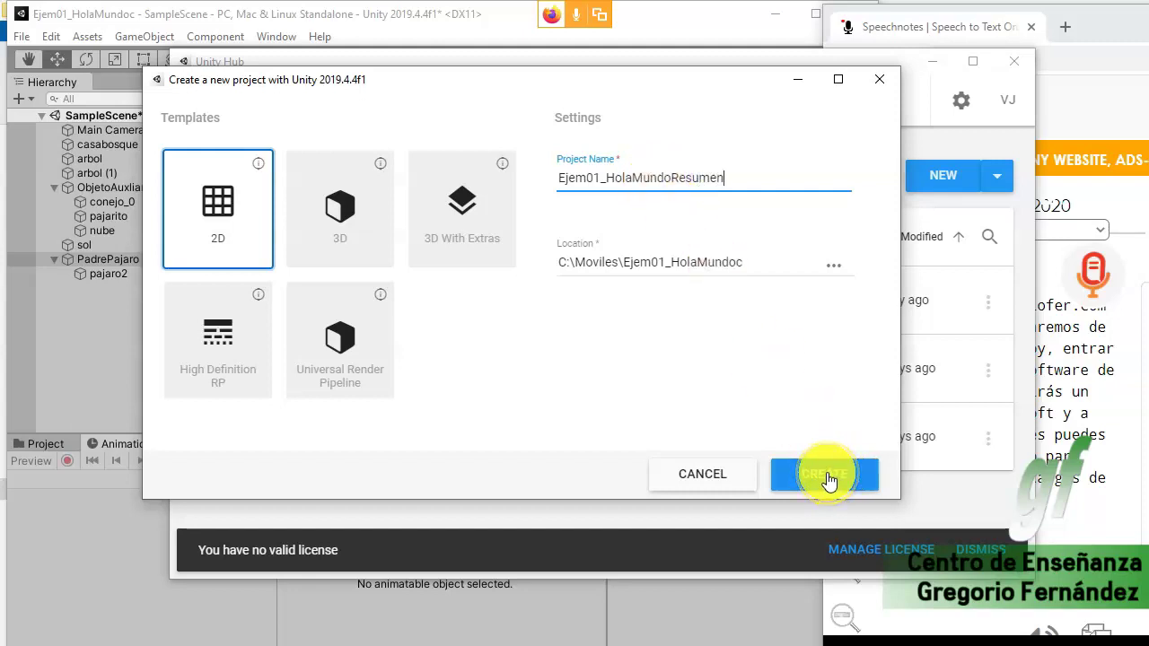
{"action": "left_click_drag", "start_coordinate": [722, 178], "coordinate": [409, 182]}
{"action": "key", "text": "ctrl+c"}
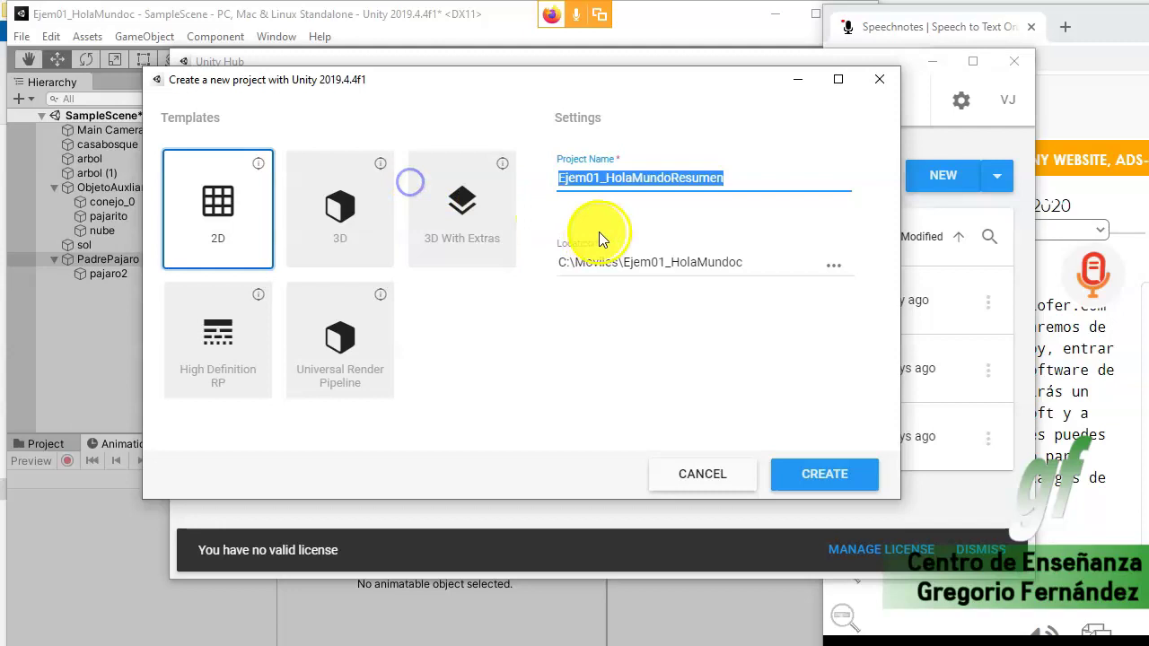
{"action": "left_click_drag", "start_coordinate": [624, 263], "coordinate": [795, 267]}
{"action": "key", "text": "ctrl+v"}
{"action": "left_click", "coordinate": [800, 475]}
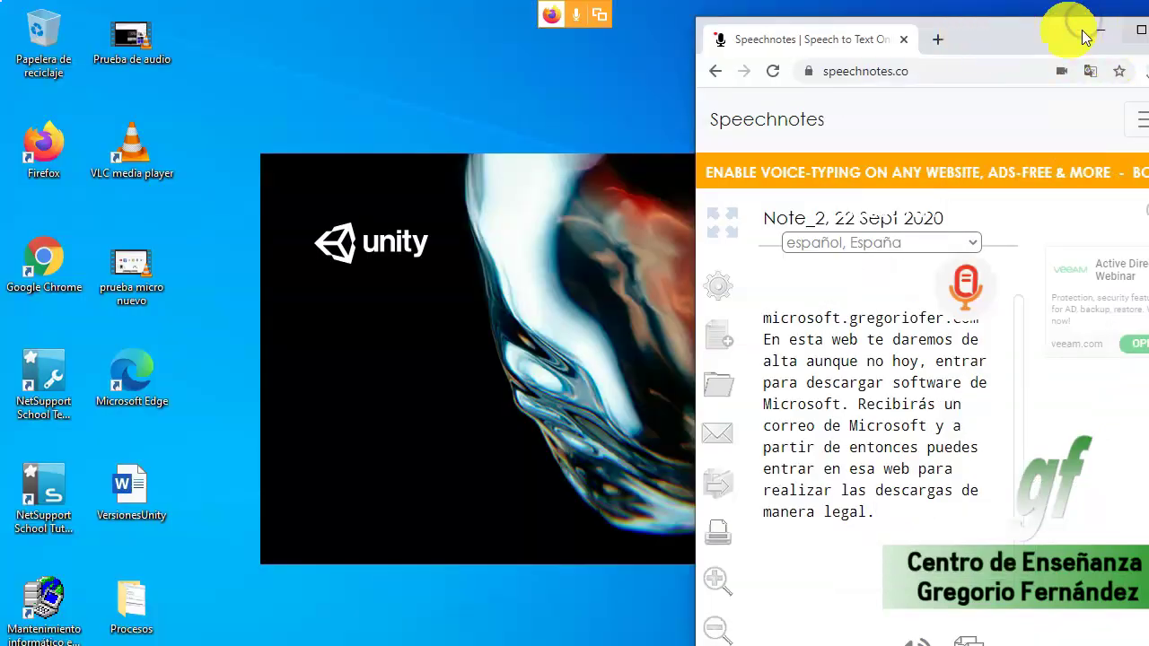
Move the notes browser window aside while the new project loads
{"action": "left_click_drag", "start_coordinate": [996, 36], "coordinate": [914, 36]}
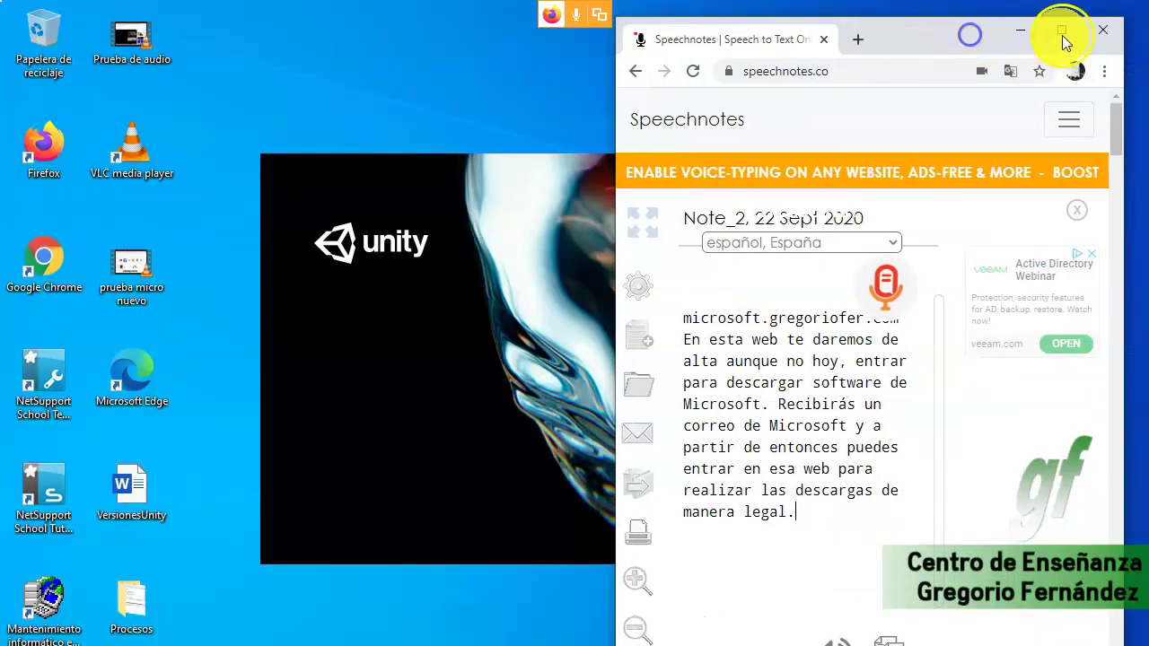
{"action": "left_click", "coordinate": [1105, 34]}
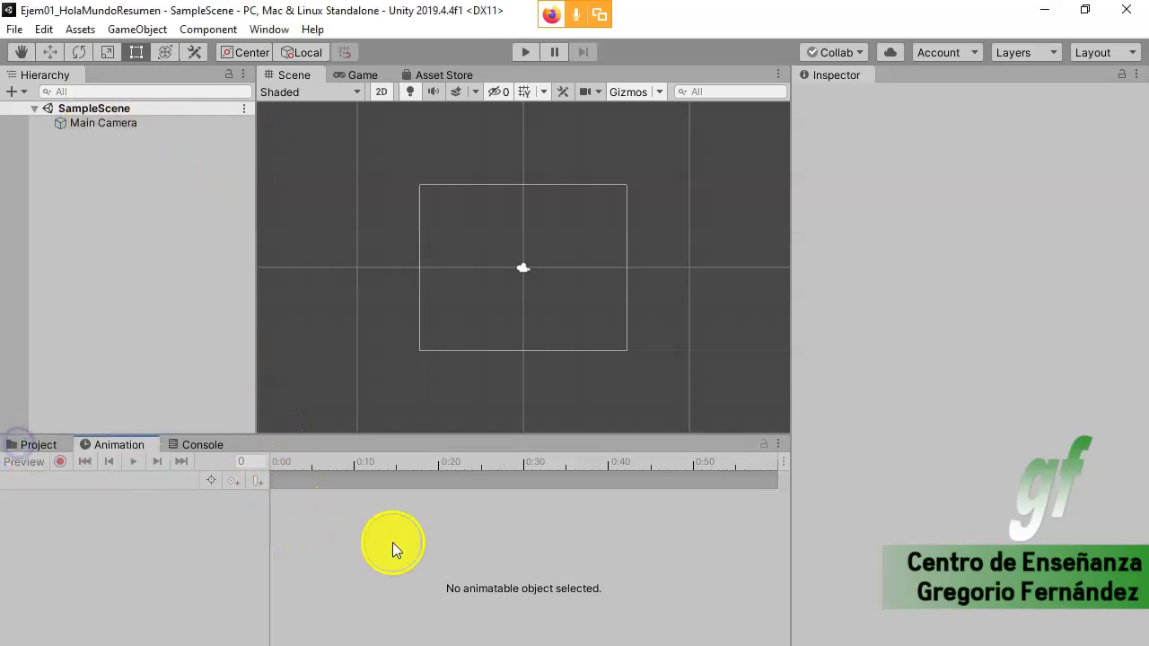
Create a folder named imagenes in Assets
{"action": "left_click", "coordinate": [36, 445]}
{"action": "right_click", "coordinate": [243, 528]}
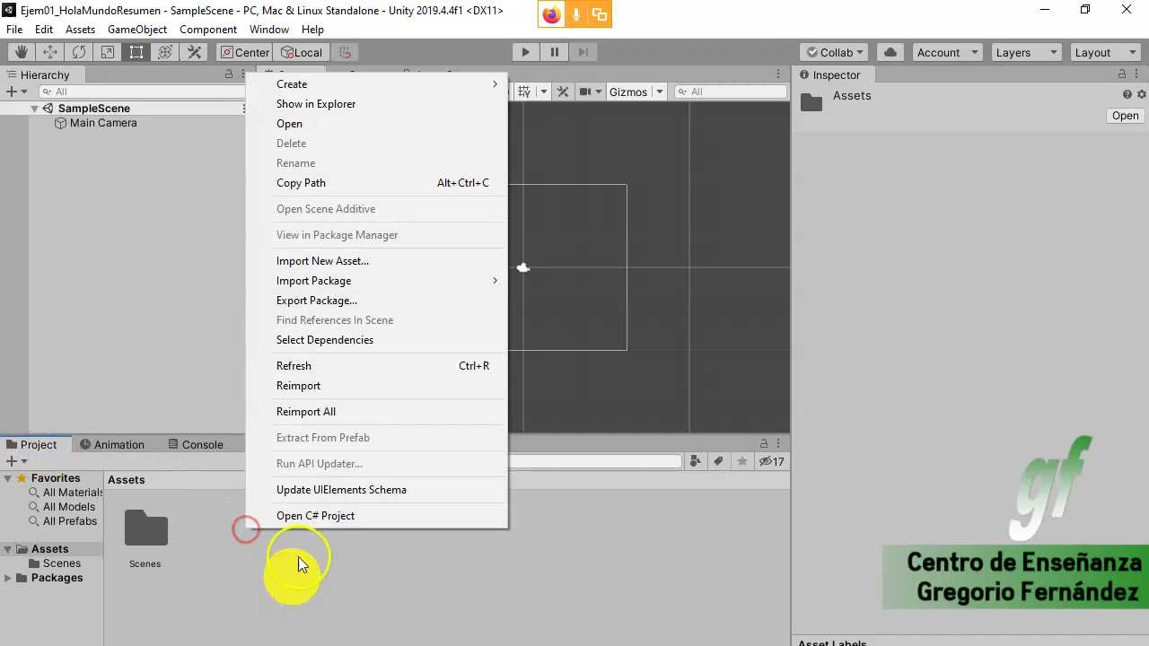
{"action": "mouse_move", "coordinate": [410, 87]}
{"action": "left_click", "coordinate": [618, 40]}
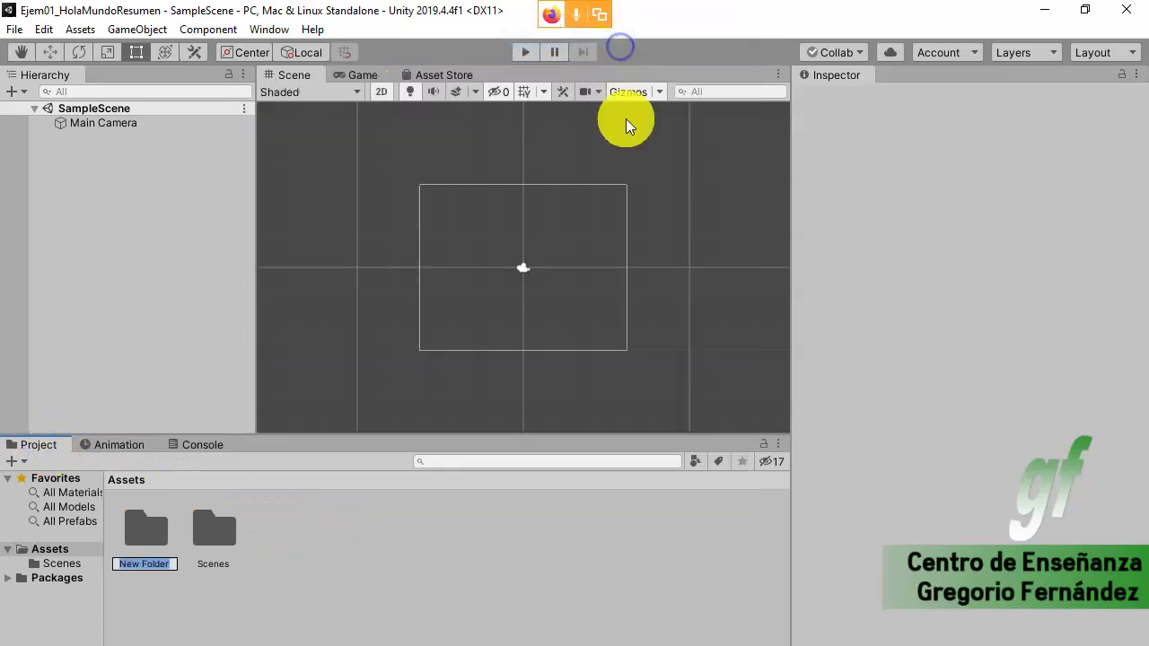
{"action": "key", "text": "BackSpace"}
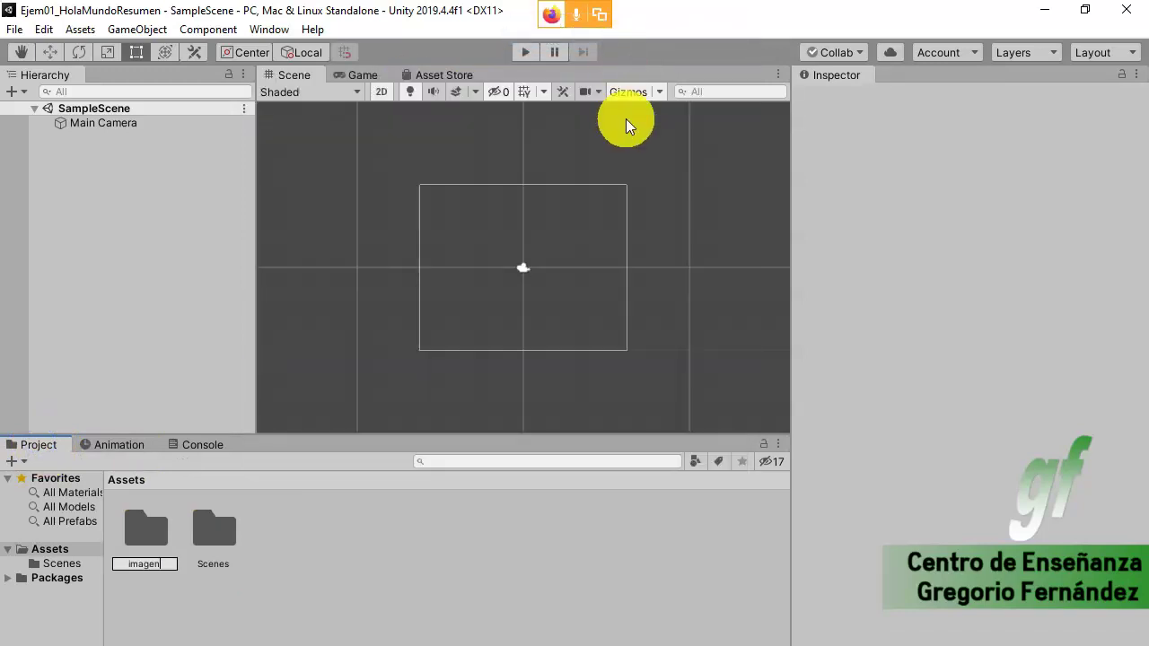
{"action": "type", "text": "es"}
{"action": "key", "text": "Return"}
Create a second Assets folder named animaciones
{"action": "right_click", "coordinate": [346, 539]}
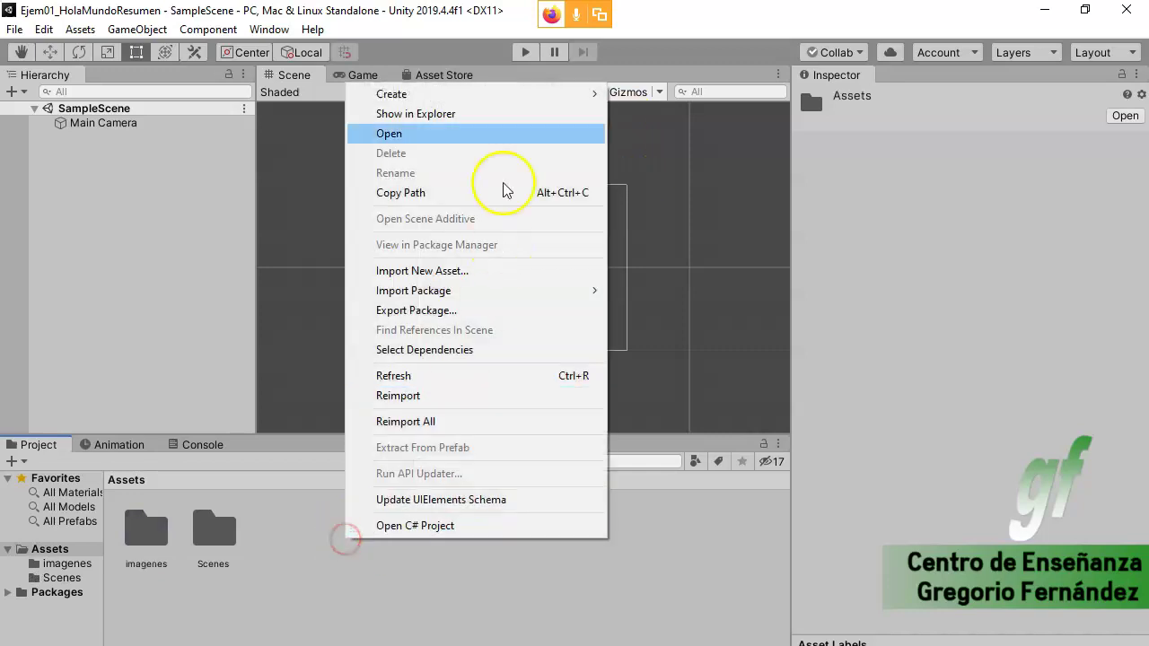
{"action": "mouse_move", "coordinate": [509, 90]}
{"action": "left_click", "coordinate": [662, 39]}
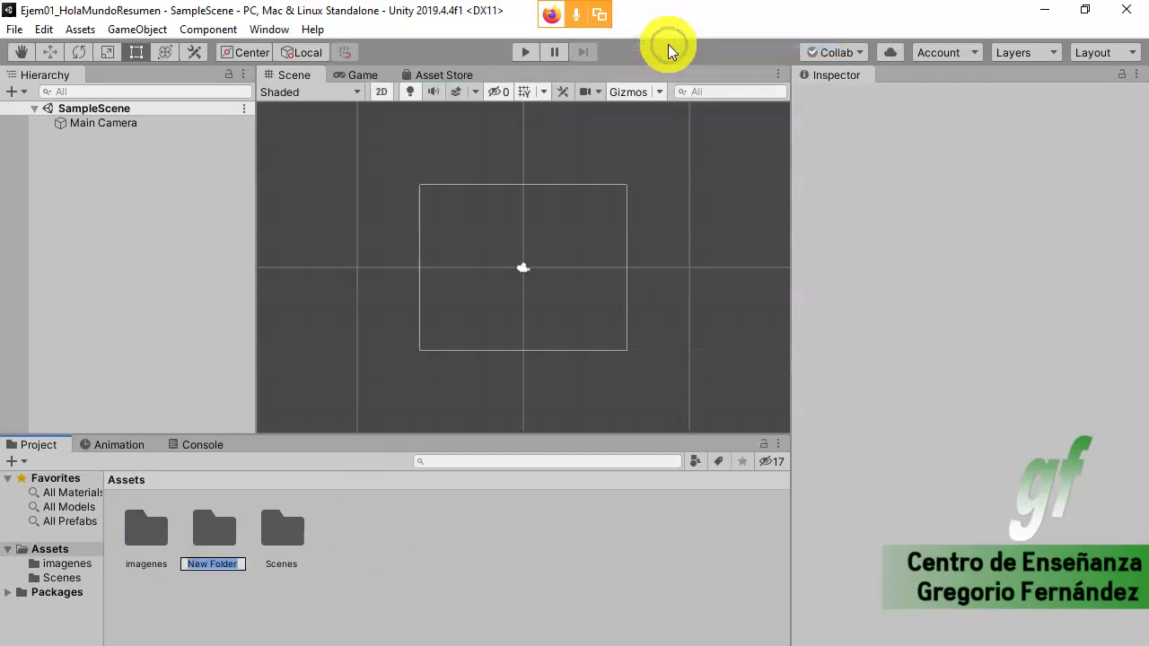
{"action": "type", "text": "aciones"}
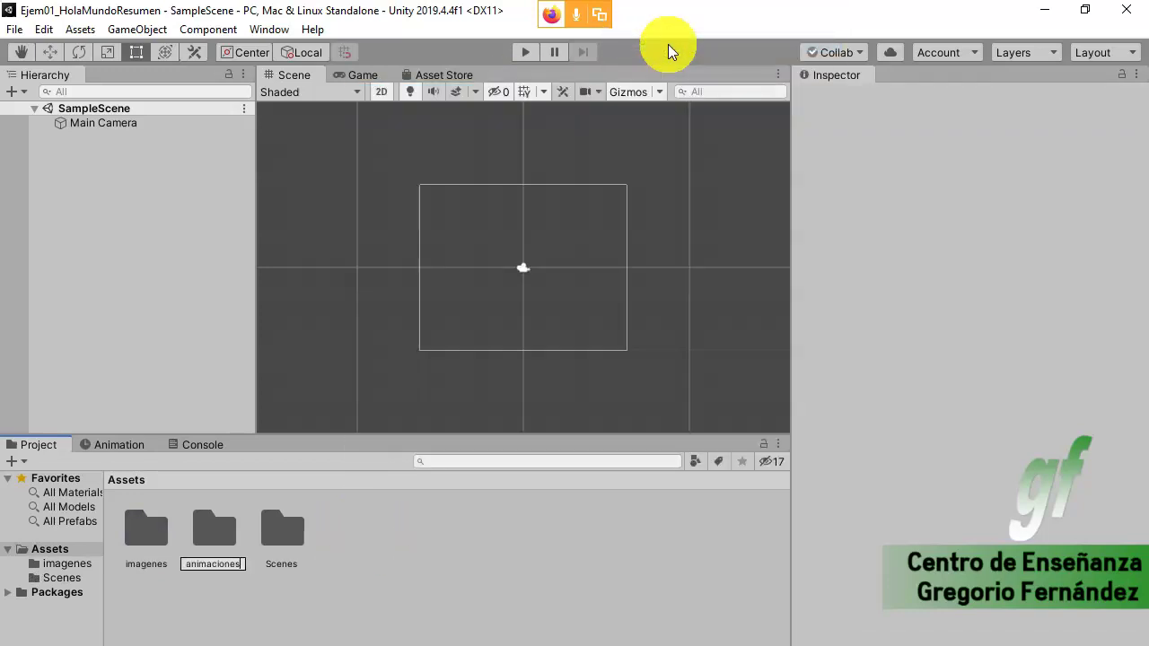
{"action": "key", "text": "Return"}
Import conejo.png from the file explorer into the imagenes folder
{"action": "double_click", "coordinate": [220, 534]}
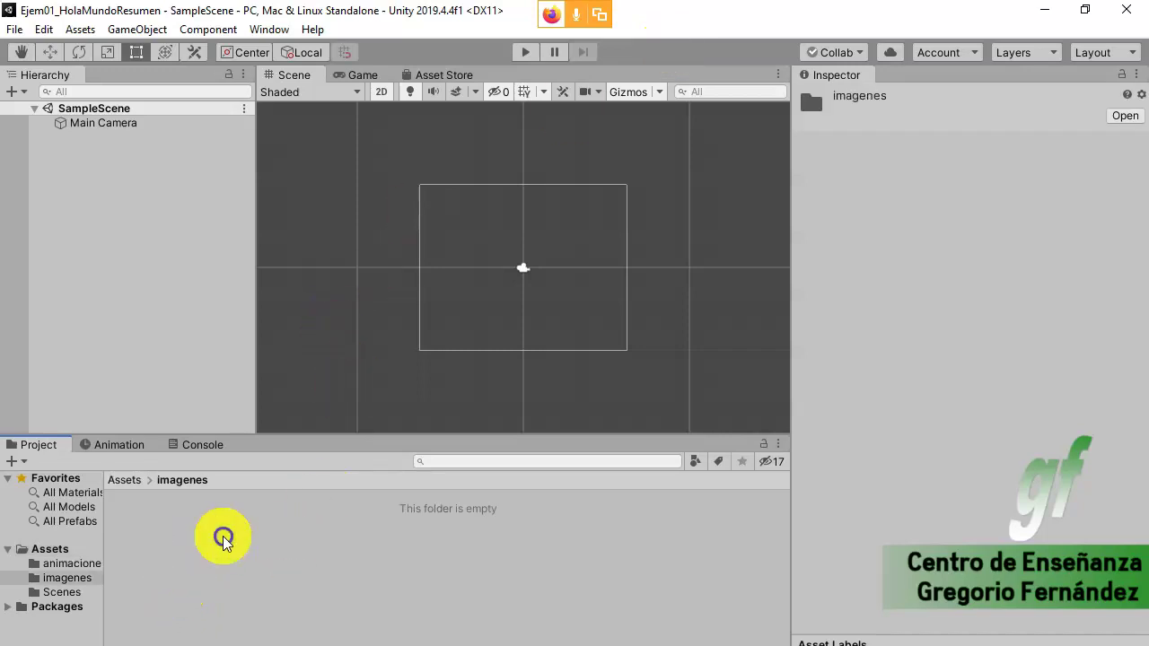
{"action": "key", "text": "alt+Tab"}
{"action": "key", "text": "Tab"}
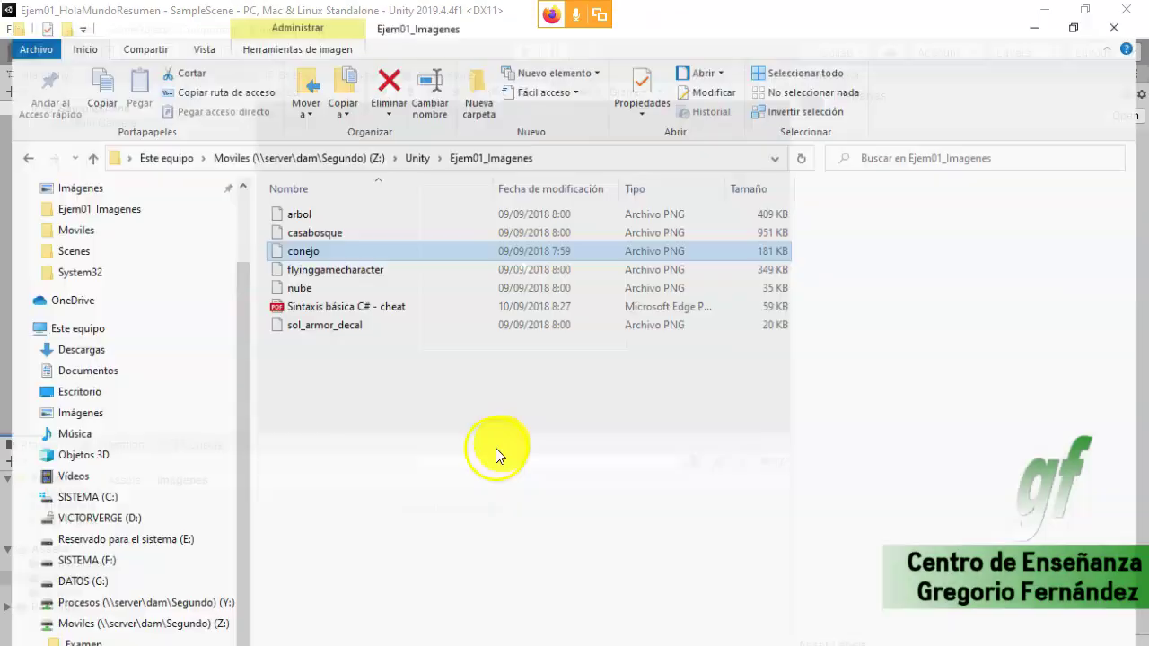
{"action": "mouse_move", "coordinate": [354, 239]}
{"action": "left_mouse_down"}
{"action": "mouse_move", "coordinate": [305, 539]}
{"action": "mouse_move", "coordinate": [287, 542]}
{"action": "left_mouse_up"}
{"action": "key", "text": "alt+Tab"}
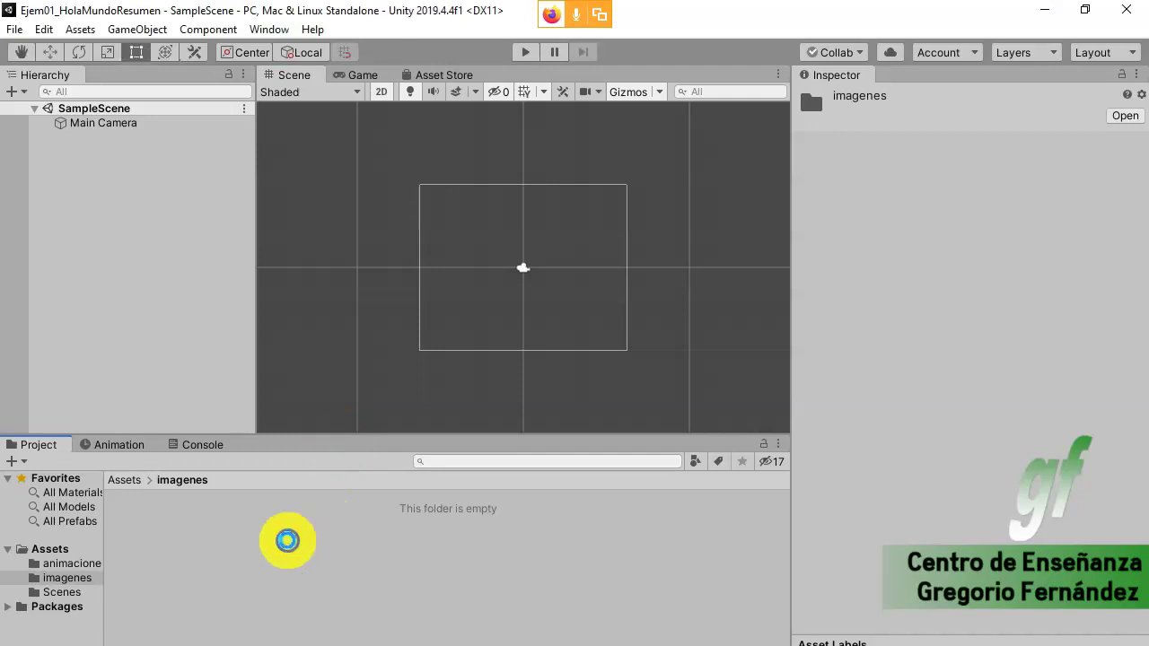
{"action": "left_click", "coordinate": [173, 528]}
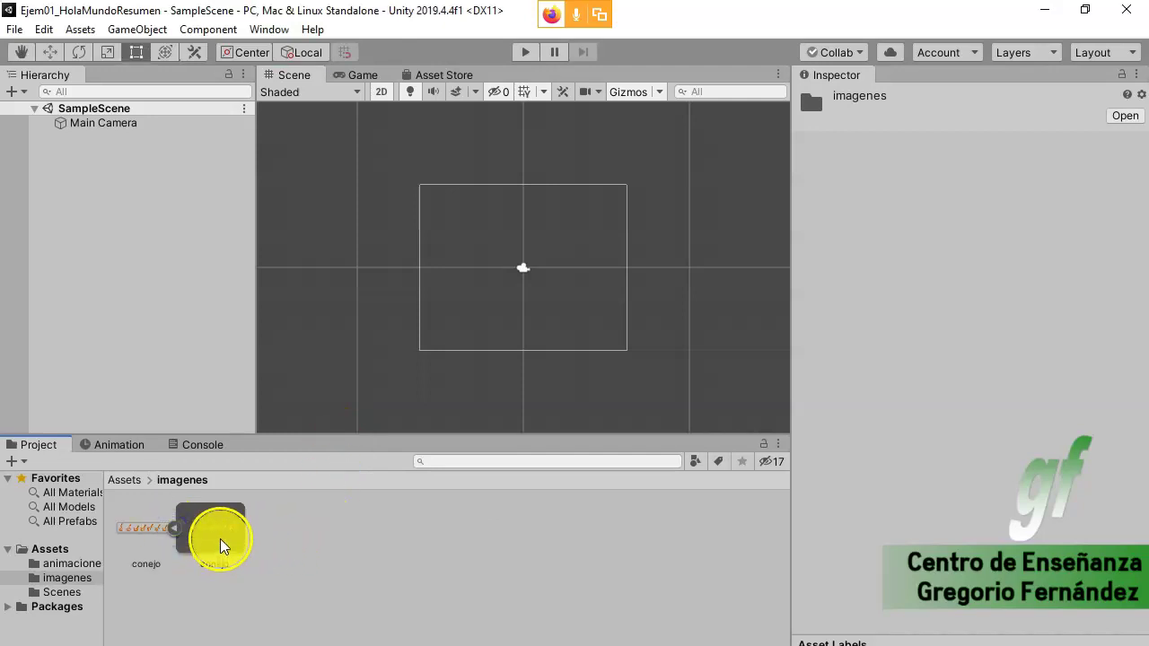
Set the conejo image's Sprite Mode to Multiple
{"action": "left_click", "coordinate": [139, 532]}
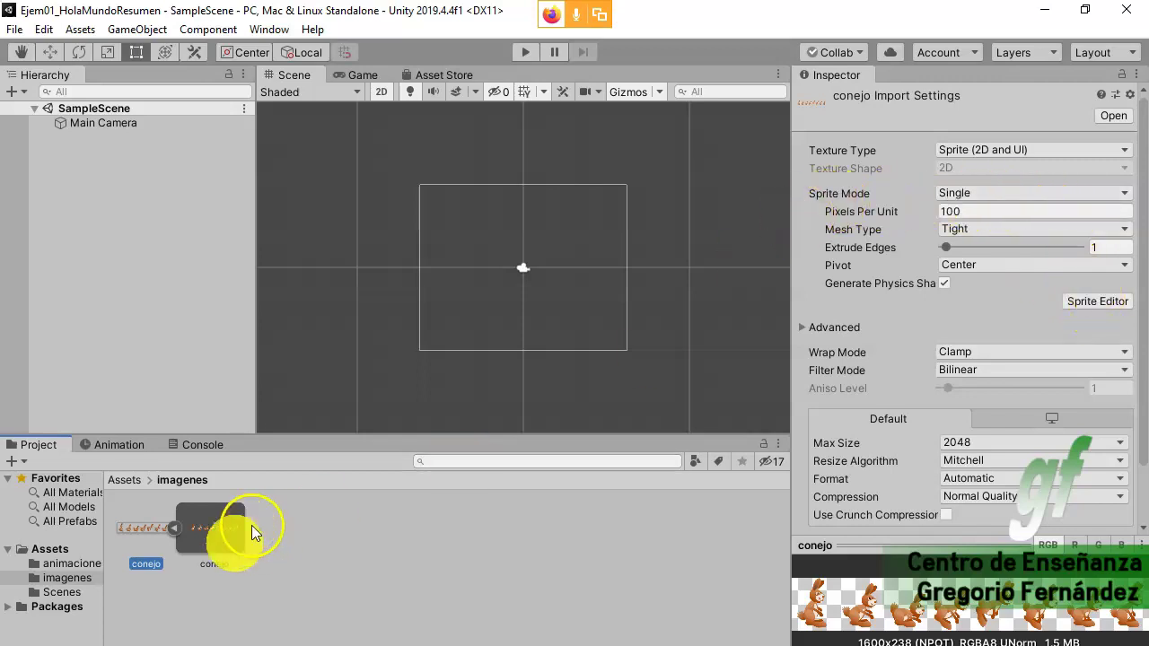
{"action": "left_click", "coordinate": [994, 191]}
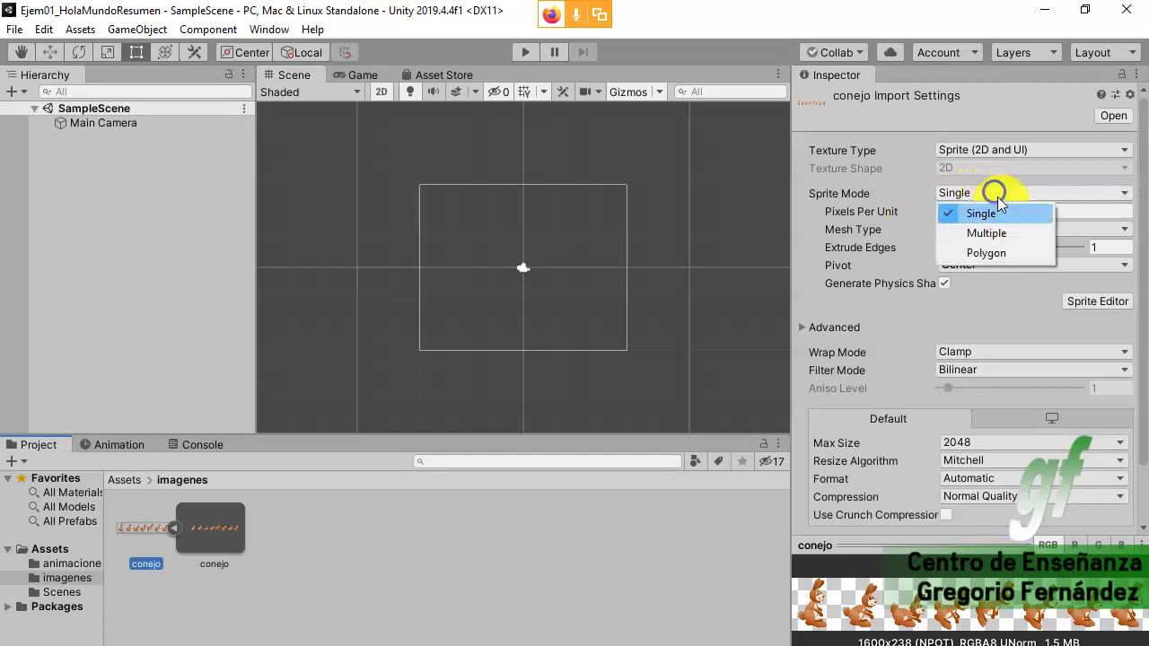
{"action": "left_click", "coordinate": [1014, 230]}
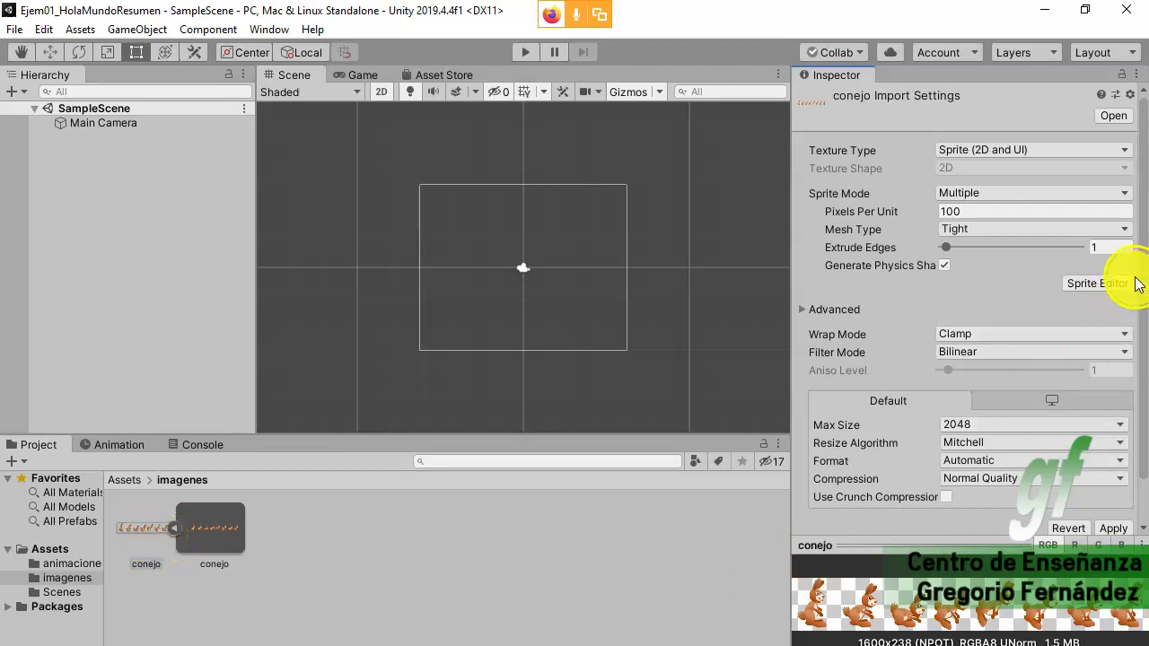
Apply import settings, then automatically slice the conejo sheet in the Sprite Editor and apply
{"action": "left_click", "coordinate": [1098, 283]}
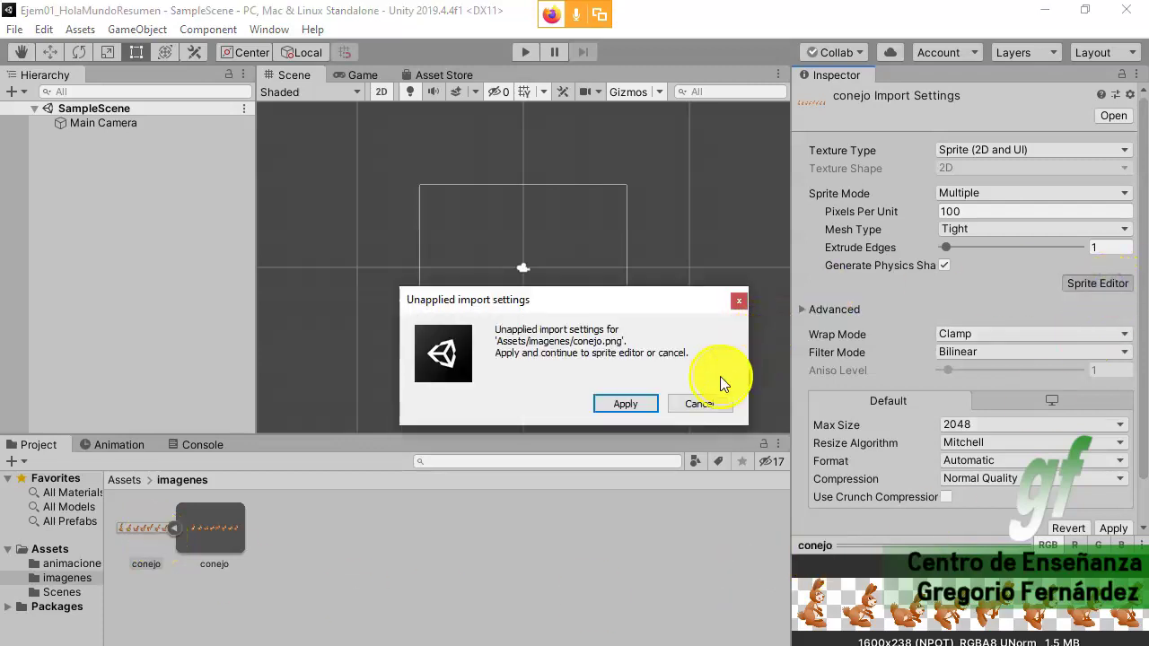
{"action": "left_click", "coordinate": [625, 405]}
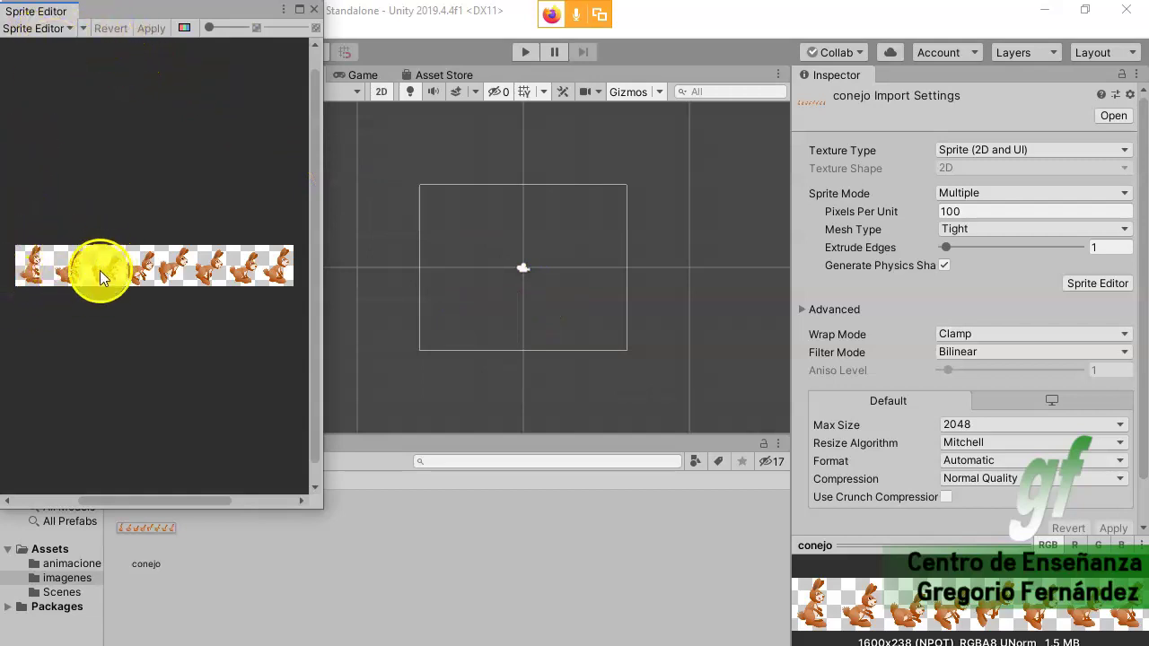
{"action": "left_click", "coordinate": [80, 28]}
{"action": "left_click", "coordinate": [135, 22]}
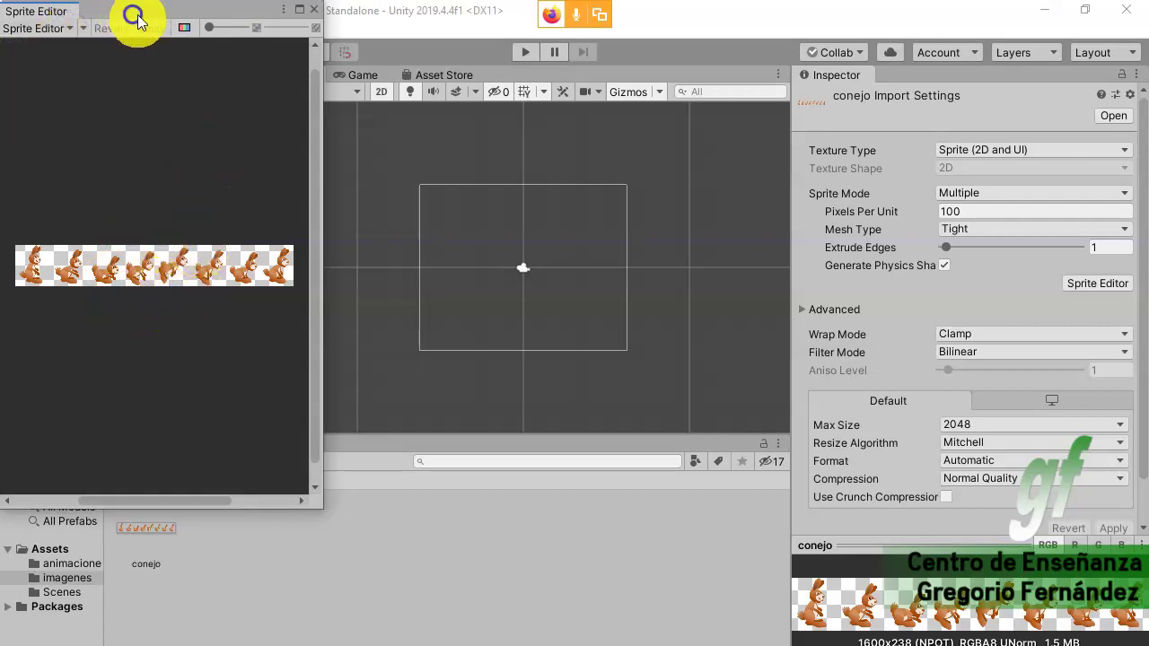
{"action": "left_click", "coordinate": [80, 28]}
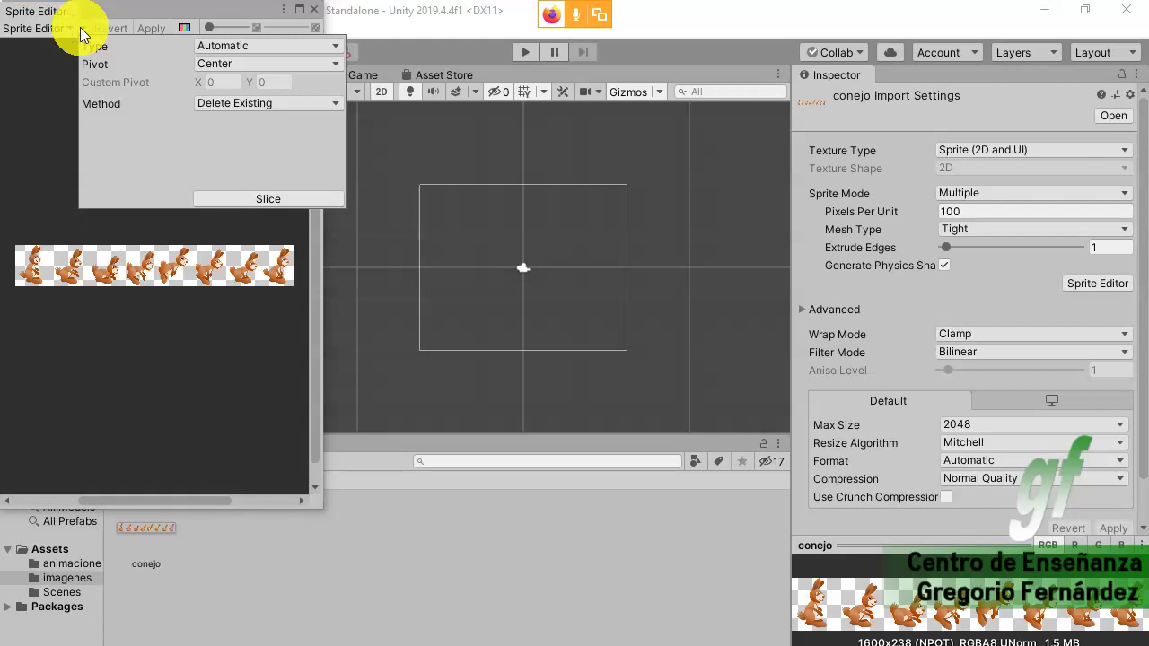
{"action": "left_click", "coordinate": [291, 203]}
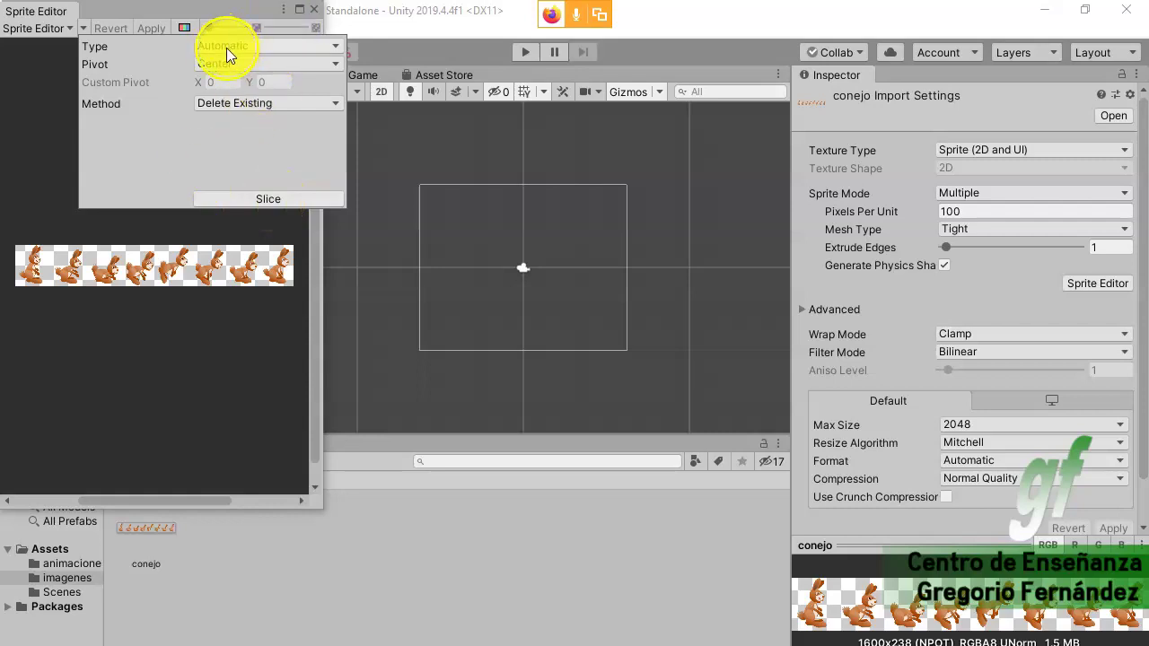
{"action": "left_click", "coordinate": [272, 201]}
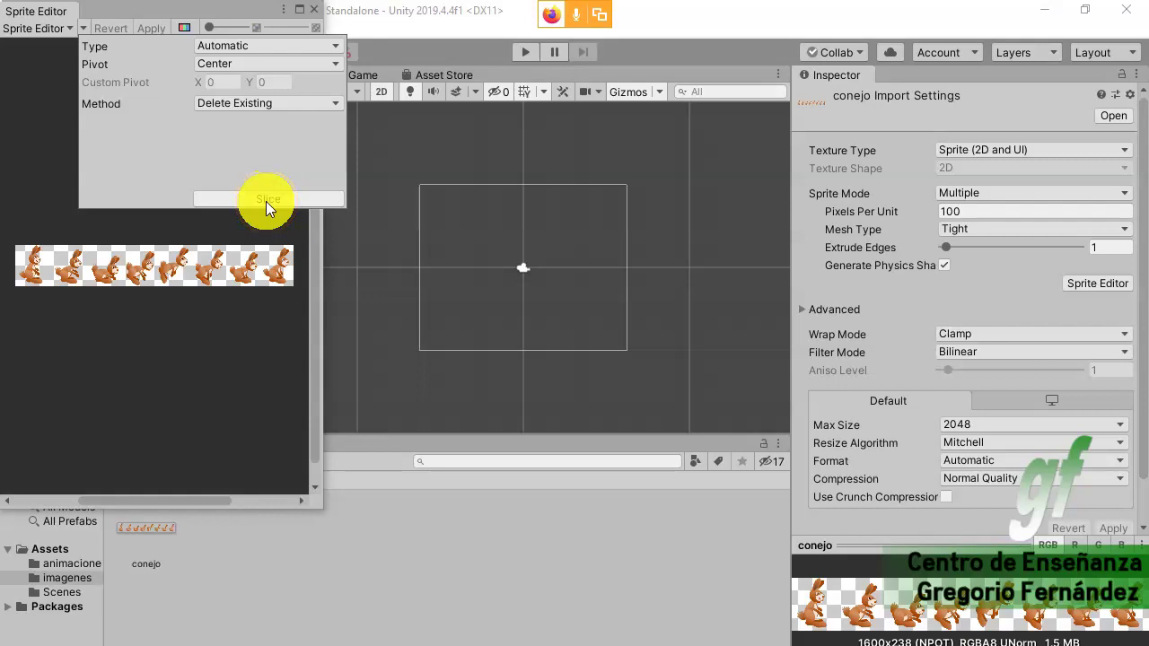
{"action": "left_click", "coordinate": [265, 200]}
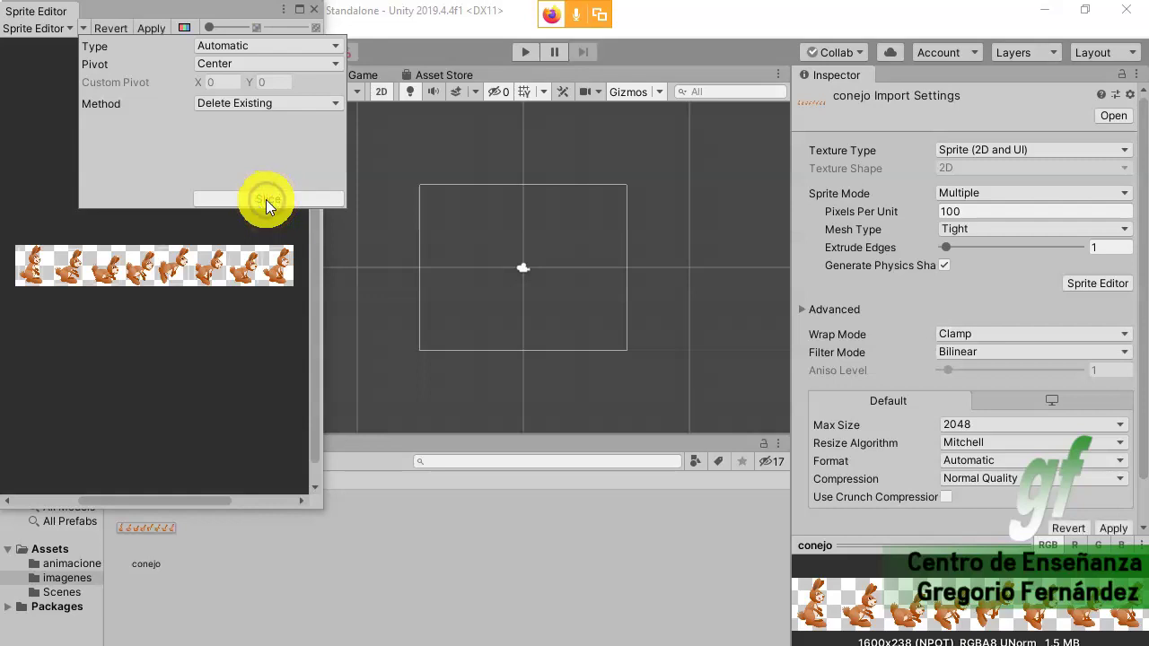
{"action": "left_click", "coordinate": [160, 30]}
Check each sliced frame, conejo_0 through conejo_7, then close the Sprite Editor
{"action": "left_click", "coordinate": [63, 268]}
{"action": "left_click", "coordinate": [103, 268]}
{"action": "left_click", "coordinate": [149, 270]}
{"action": "left_click", "coordinate": [175, 269]}
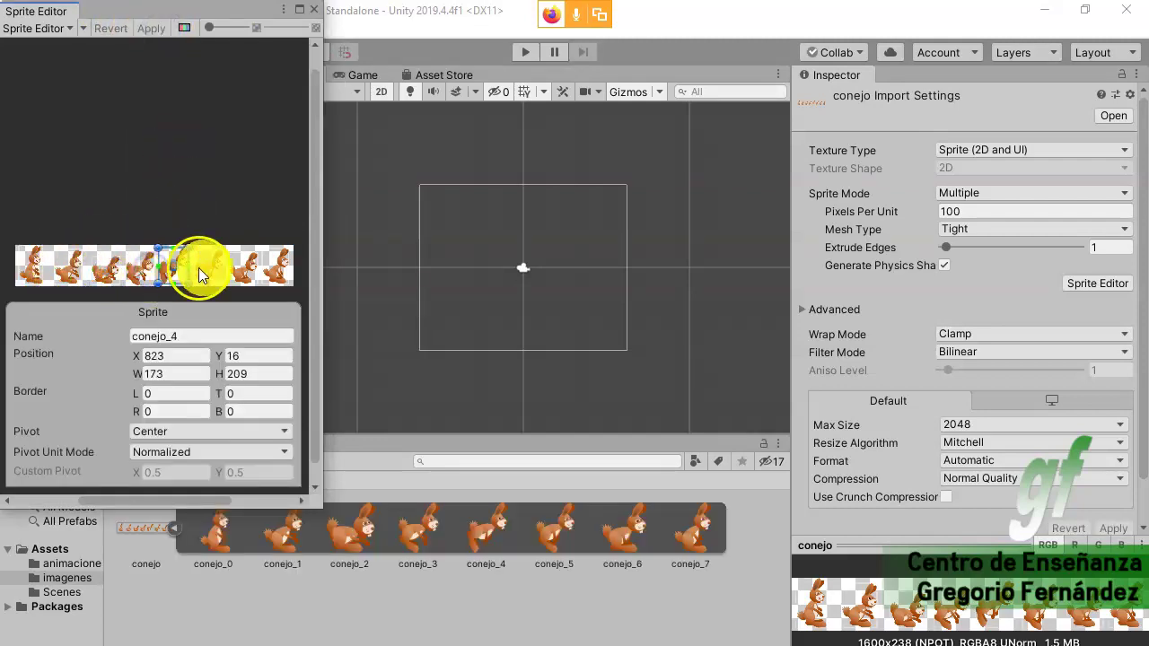
{"action": "left_click", "coordinate": [209, 267]}
{"action": "left_click", "coordinate": [250, 261]}
{"action": "left_click", "coordinate": [275, 264]}
{"action": "left_click", "coordinate": [258, 226]}
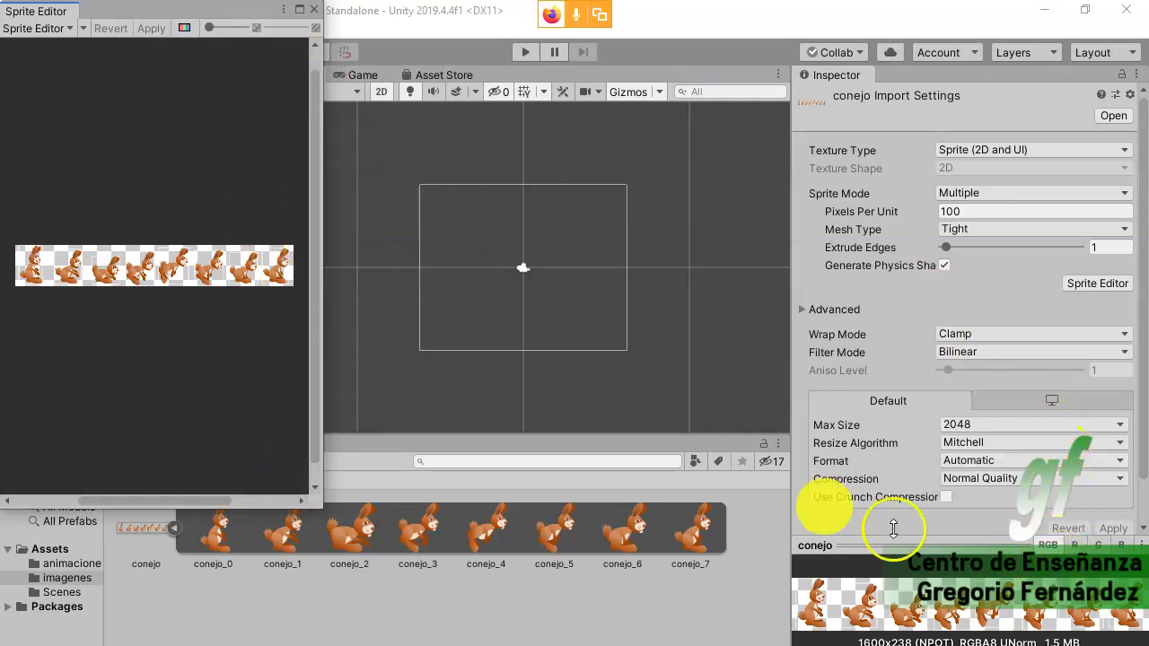
{"action": "left_click", "coordinate": [313, 9]}
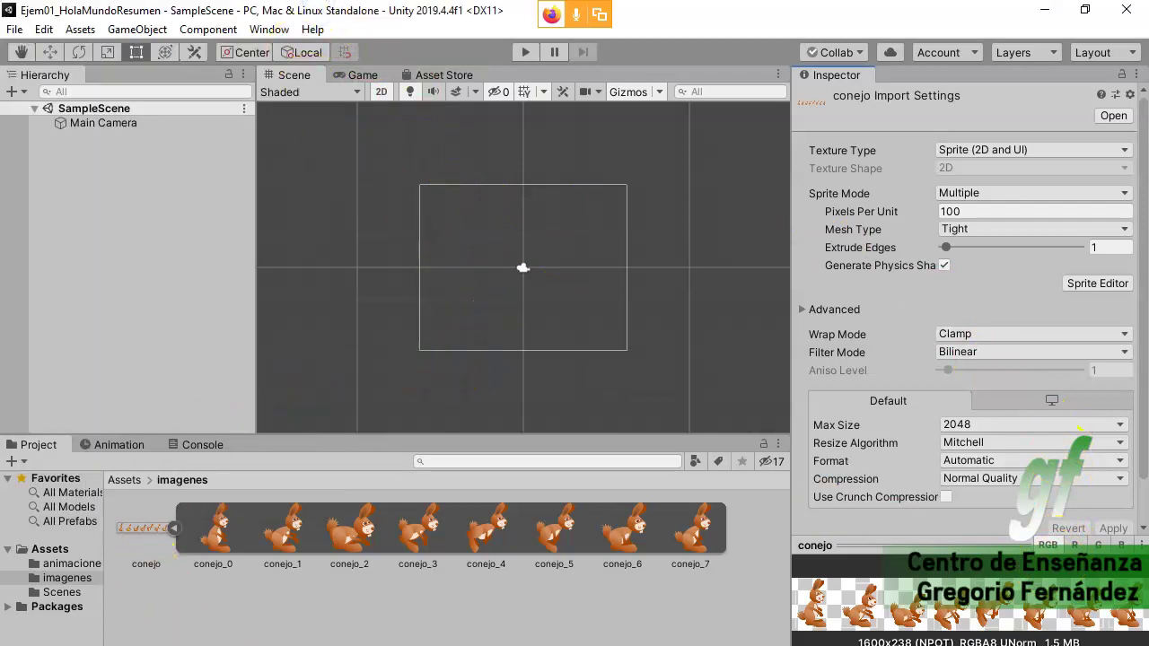
Import the casabosque background and place it and conejo_0 in the scene
{"action": "left_click", "coordinate": [513, 505]}
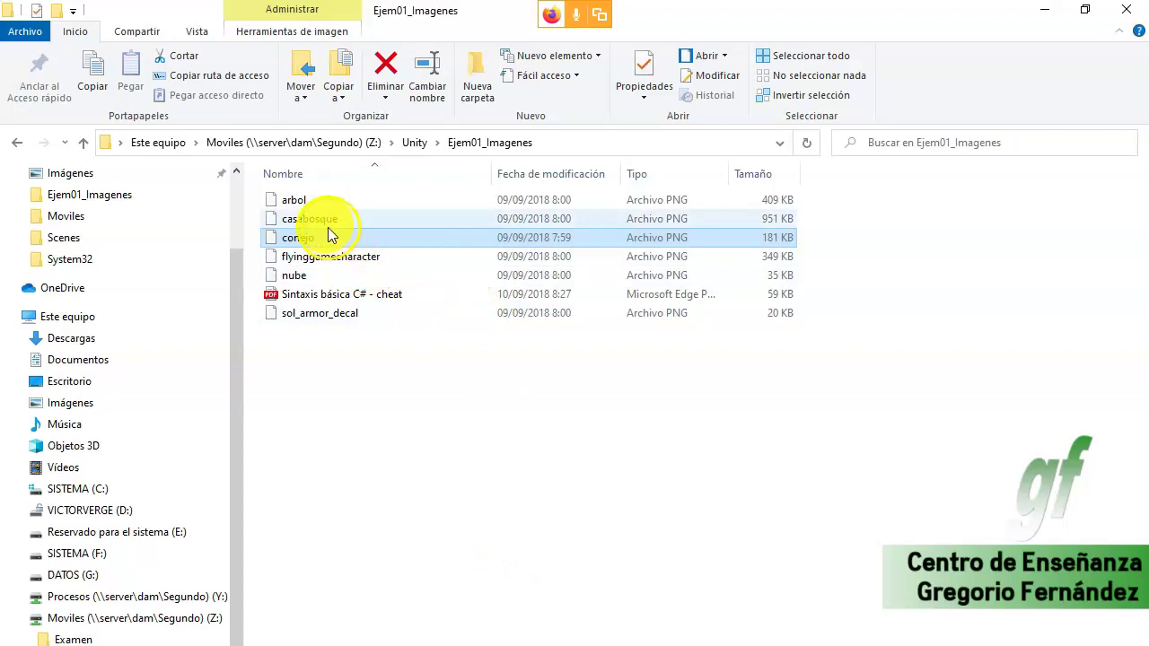
{"action": "mouse_move", "coordinate": [319, 218]}
{"action": "left_mouse_down"}
{"action": "mouse_move", "coordinate": [324, 621]}
{"action": "mouse_move", "coordinate": [257, 595]}
{"action": "left_mouse_up"}
{"action": "left_click_drag", "start_coordinate": [140, 409], "coordinate": [165, 201]}
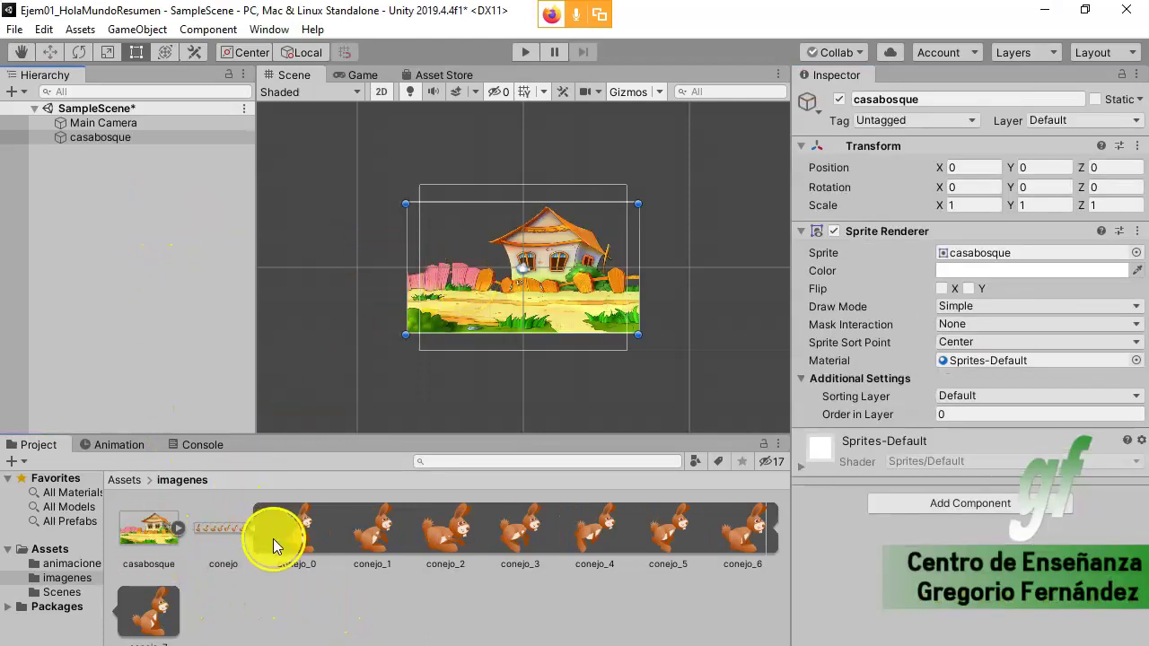
{"action": "left_click_drag", "start_coordinate": [253, 551], "coordinate": [81, 186]}
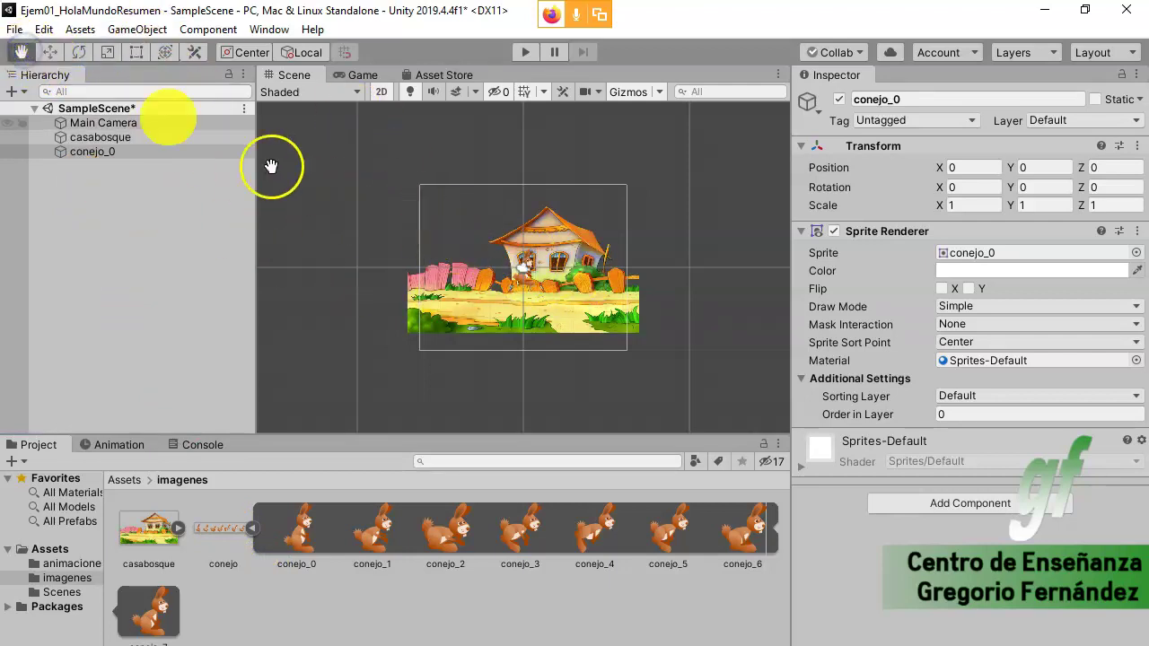
Move conejo_0 to the background's lower-left fence at X -5.39, Y -1.74
{"action": "left_click", "coordinate": [50, 52]}
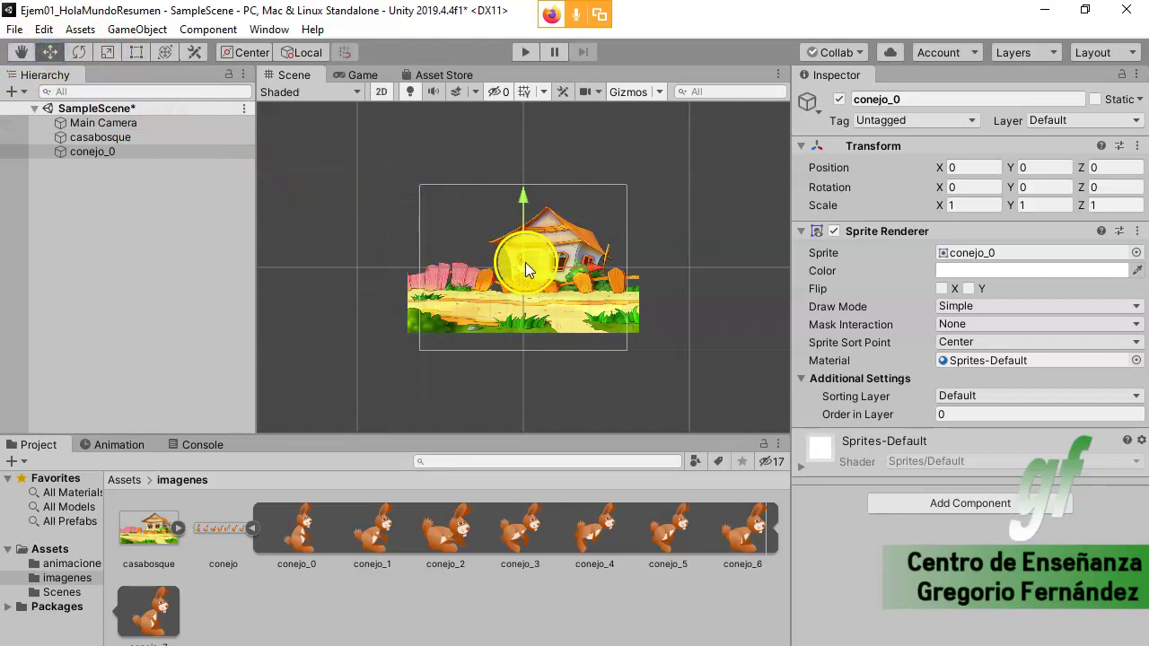
{"action": "left_click_drag", "start_coordinate": [527, 272], "coordinate": [442, 289]}
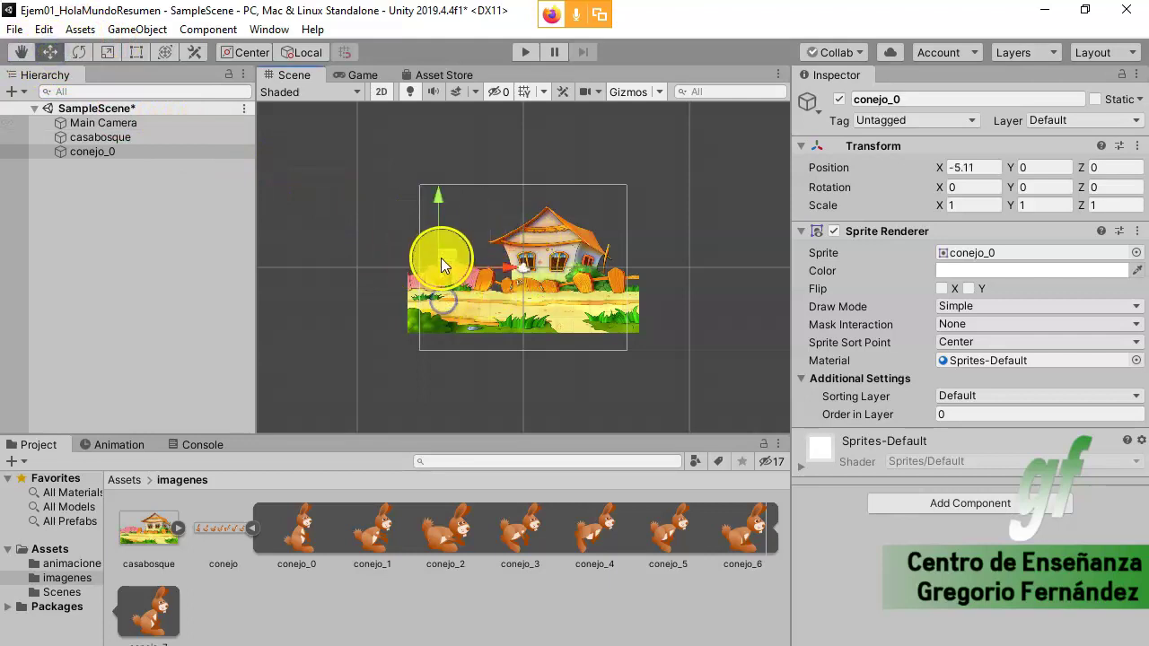
{"action": "left_click_drag", "start_coordinate": [441, 289], "coordinate": [438, 289]}
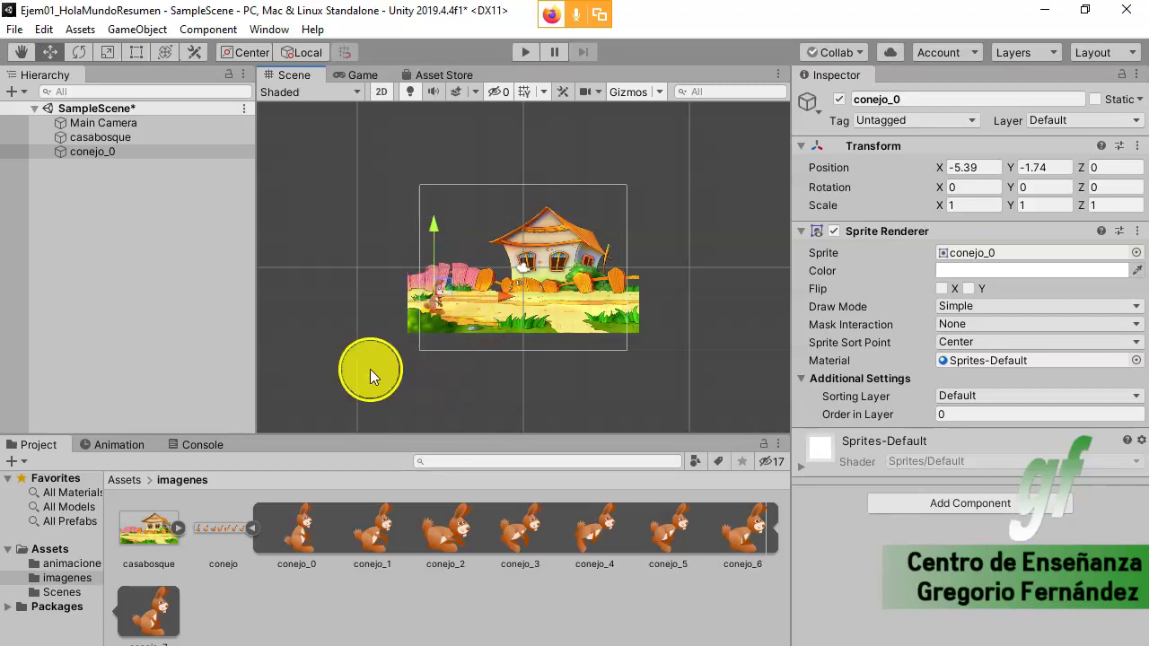
{"action": "left_click", "coordinate": [87, 152]}
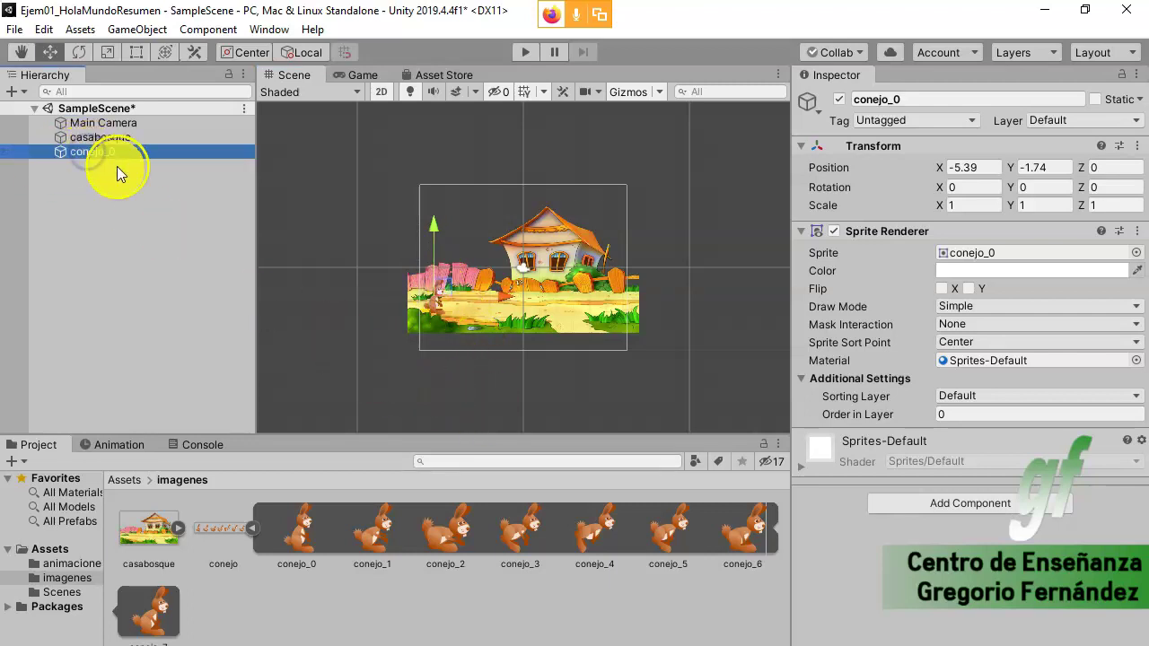
{"action": "left_click", "coordinate": [252, 530]}
{"action": "left_click", "coordinate": [248, 527]}
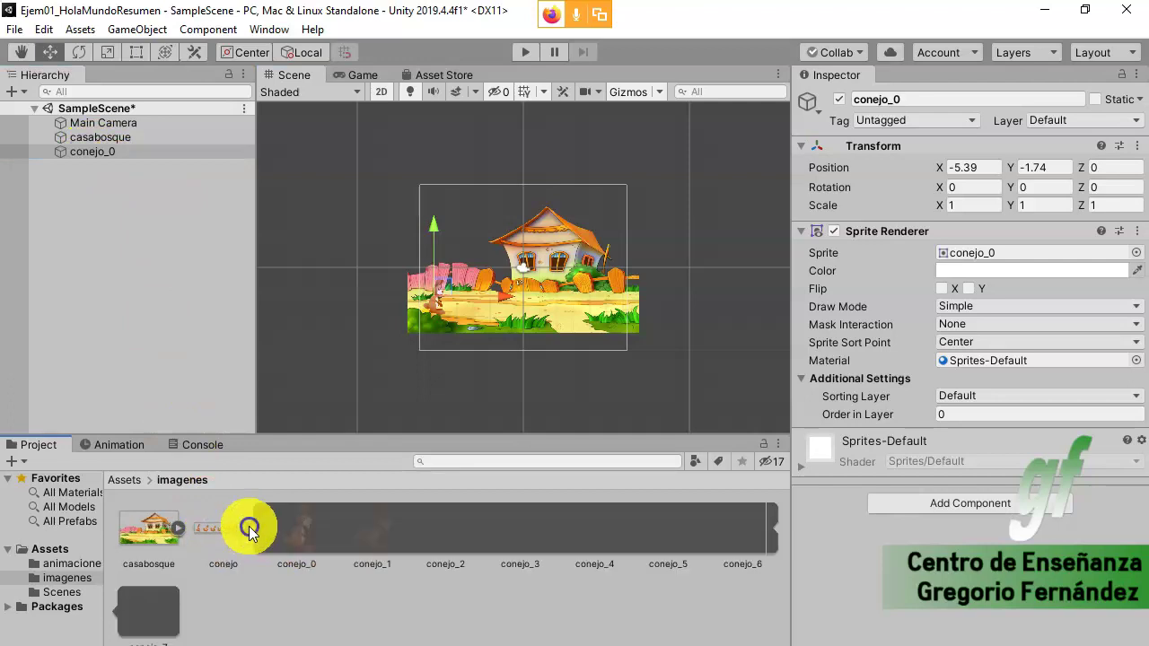
Make an AniConejo animation from conejo_0–conejo_7 and move it into animaciones
{"action": "left_click", "coordinate": [310, 539]}
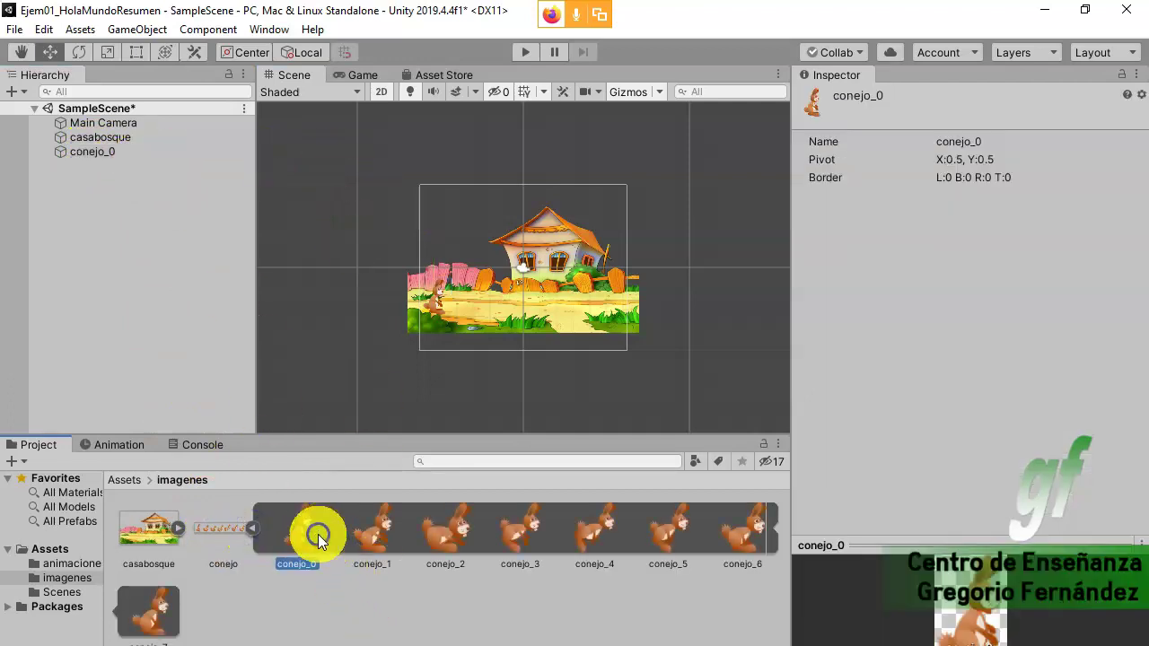
{"action": "left_click", "coordinate": [164, 628], "text": "shift"}
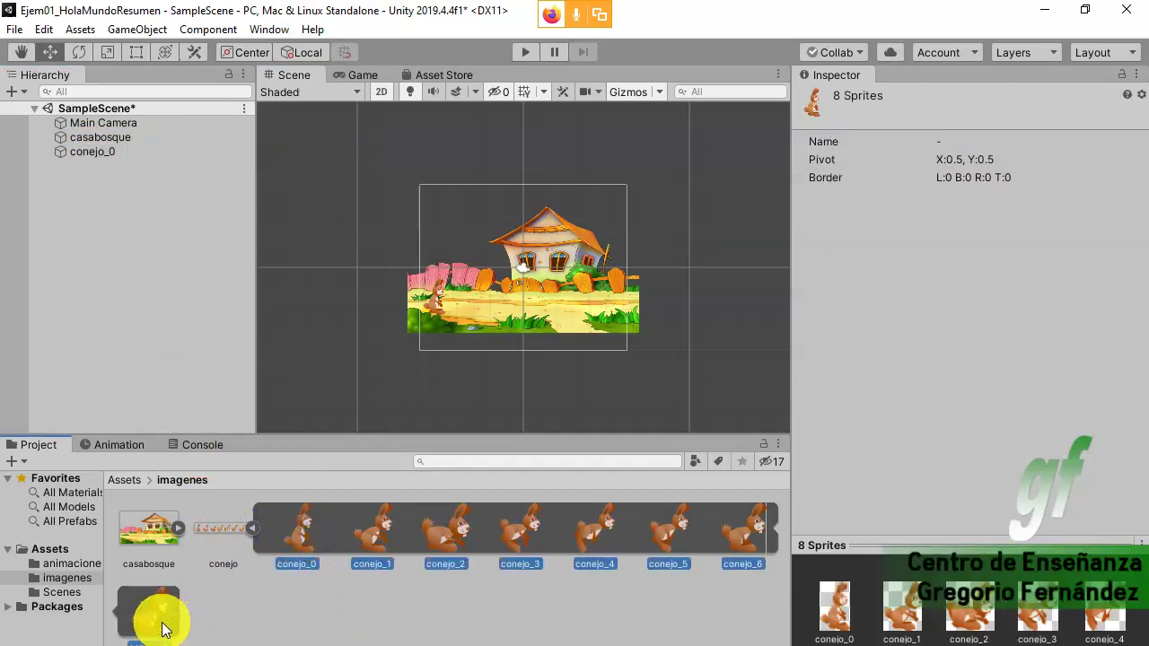
{"action": "right_click", "coordinate": [310, 535]}
{"action": "mouse_move", "coordinate": [445, 93]}
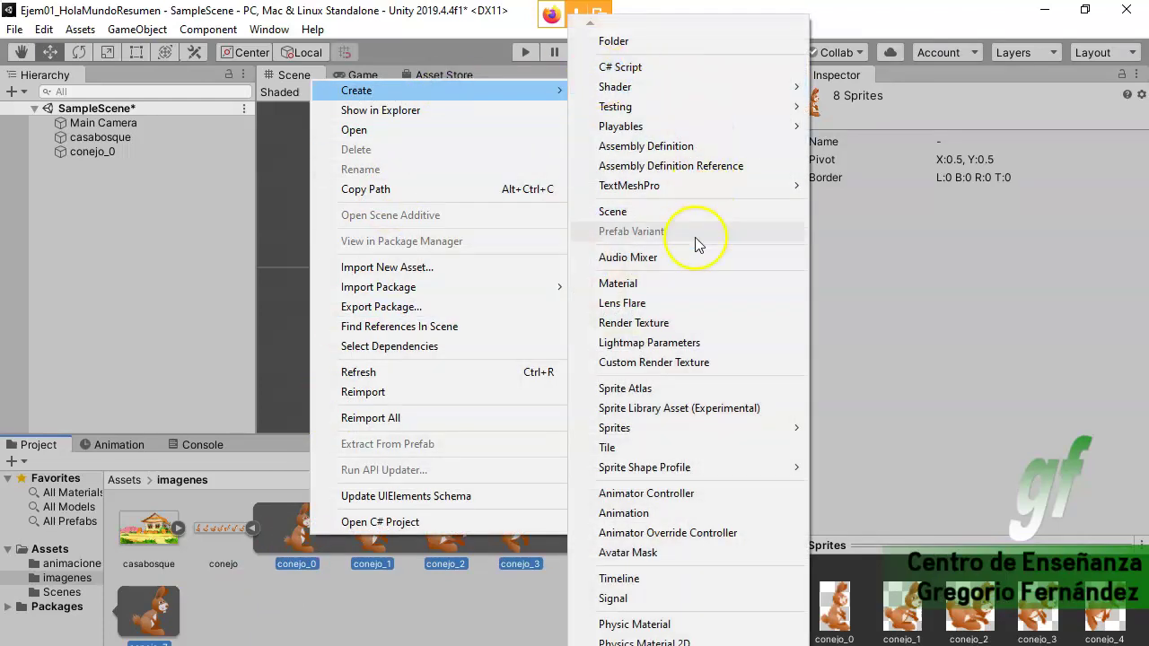
{"action": "left_click", "coordinate": [694, 513]}
{"action": "key", "text": "BackSpace"}
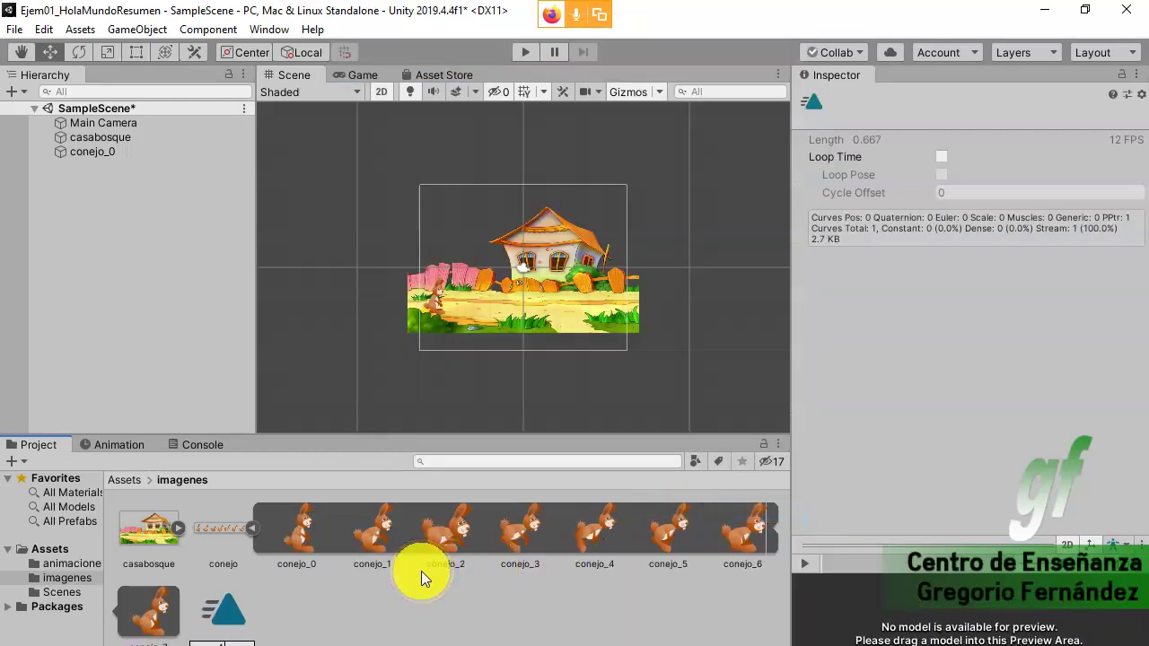
{"action": "type", "text": "ejo"}
{"action": "key", "text": "Return"}
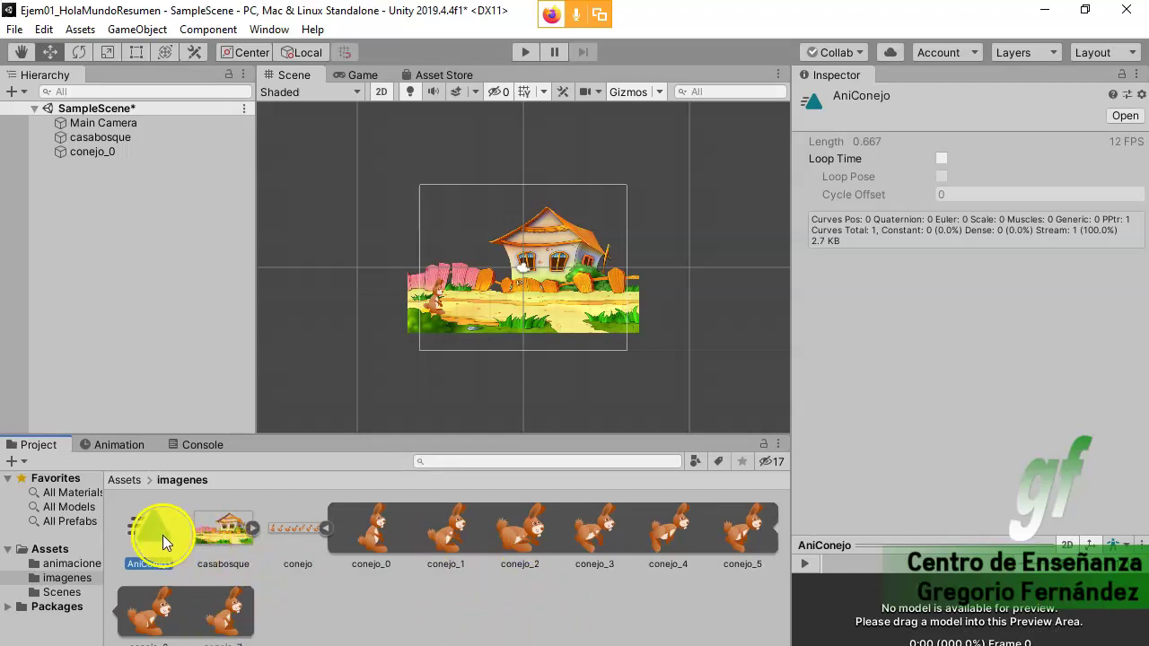
{"action": "left_click_drag", "start_coordinate": [162, 536], "coordinate": [62, 566]}
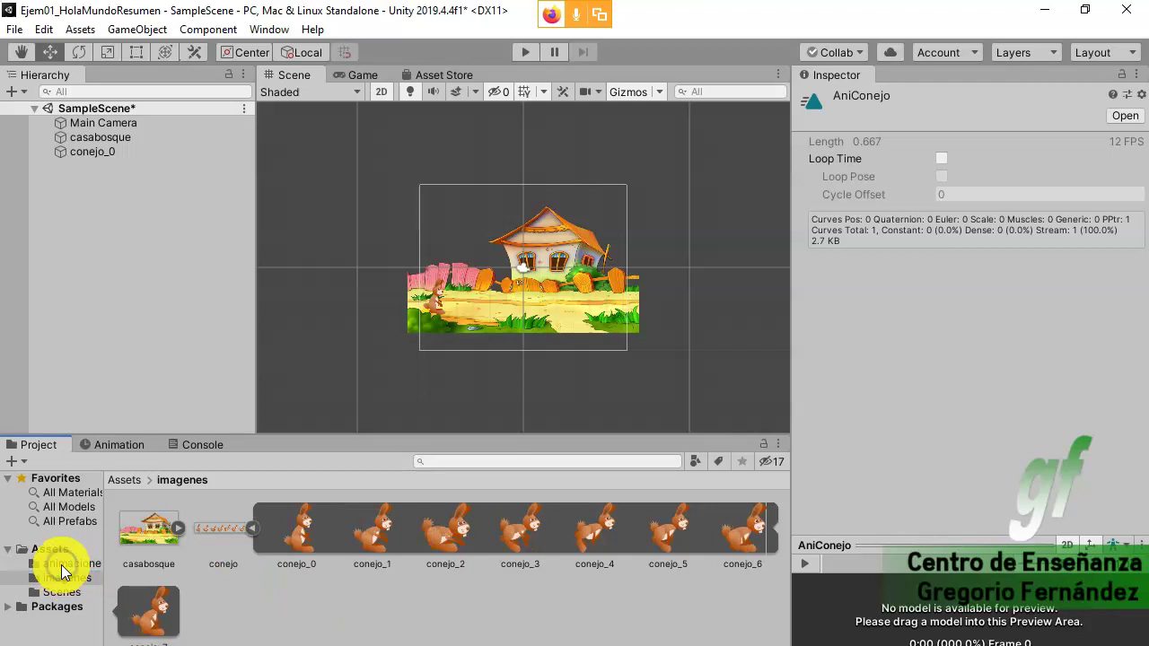
Attach the AniConejo clip from animaciones to conejo_0 in the Hierarchy
{"action": "left_click", "coordinate": [65, 564]}
{"action": "left_click", "coordinate": [151, 531]}
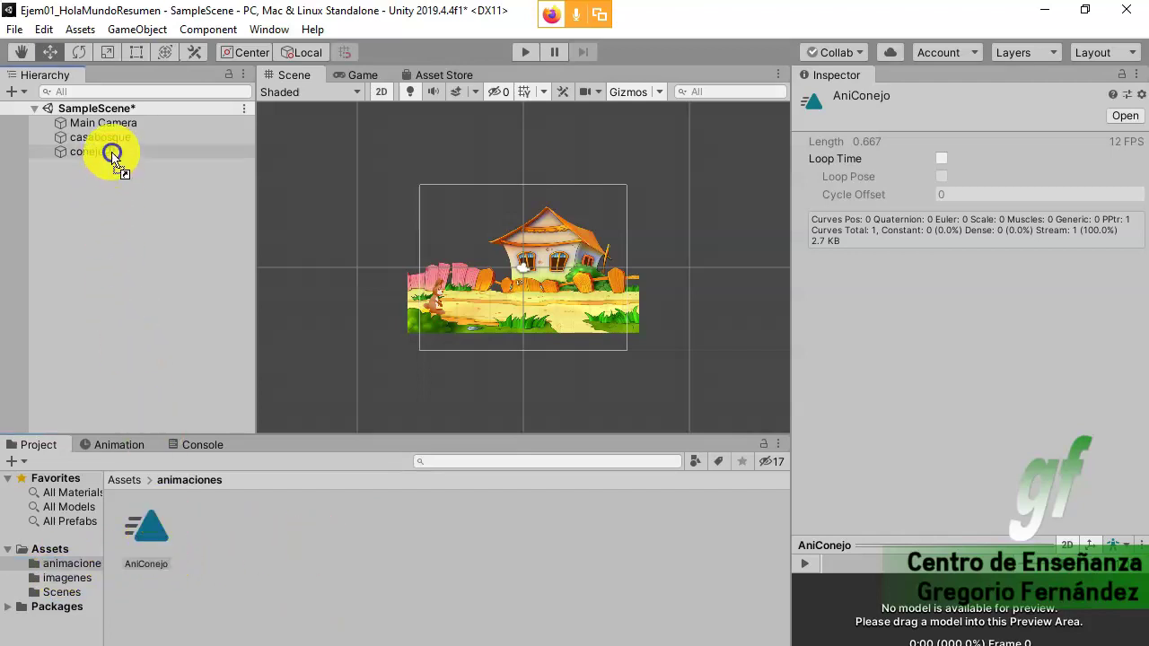
{"action": "left_click_drag", "start_coordinate": [160, 542], "coordinate": [111, 153]}
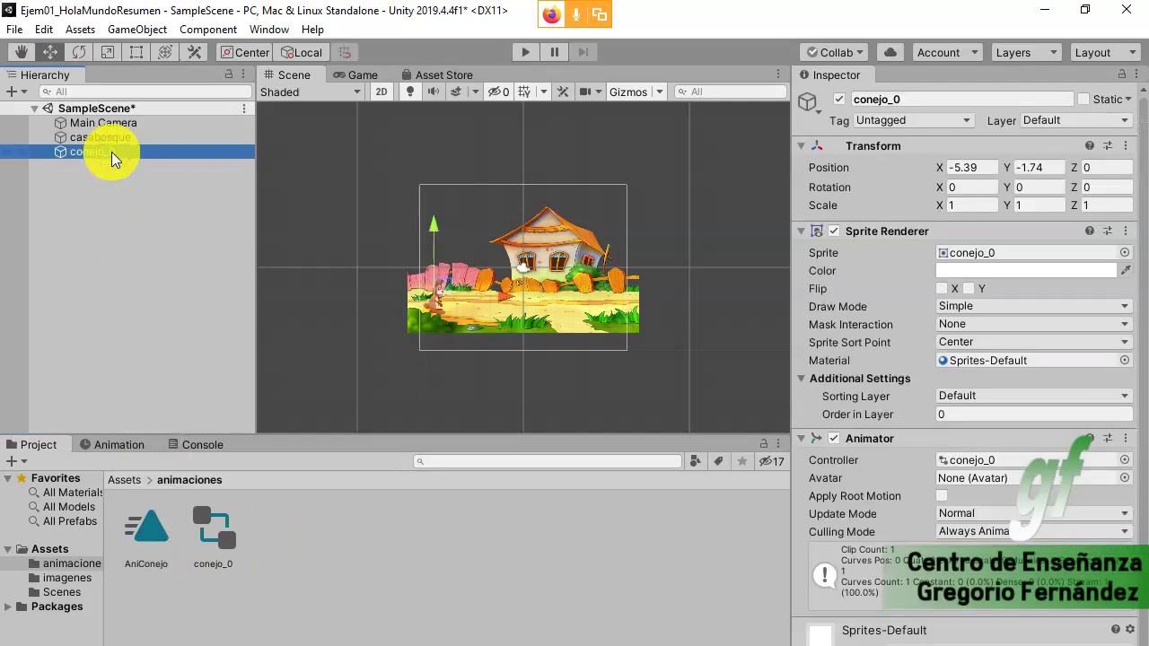
Rename the rabbit object from conejo_0 to conejo and select the AniConejo clip
{"action": "left_click", "coordinate": [114, 153]}
{"action": "key", "text": "BackSpace"}
{"action": "key", "text": "BackSpace"}
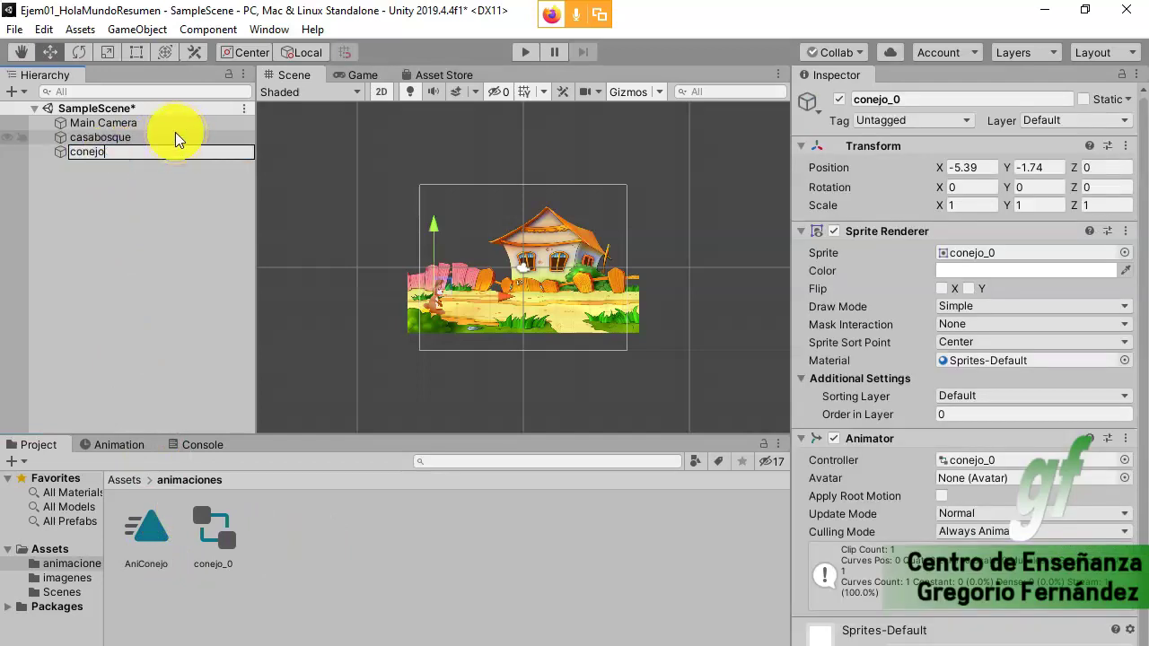
{"action": "key", "text": "Return"}
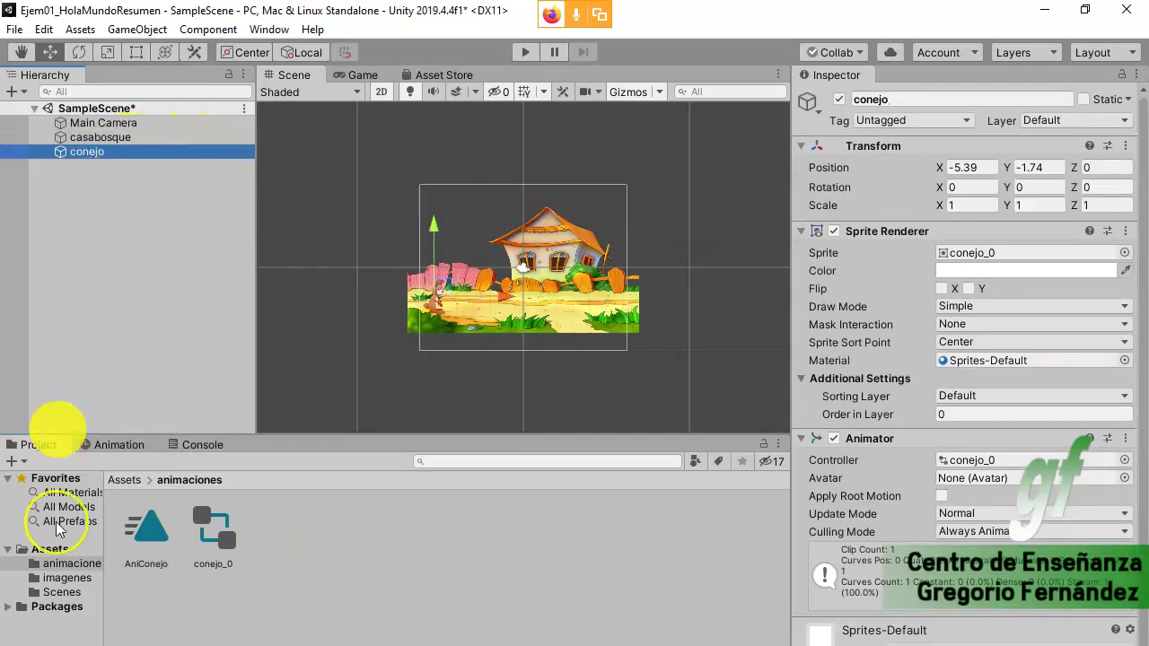
{"action": "left_click", "coordinate": [146, 539]}
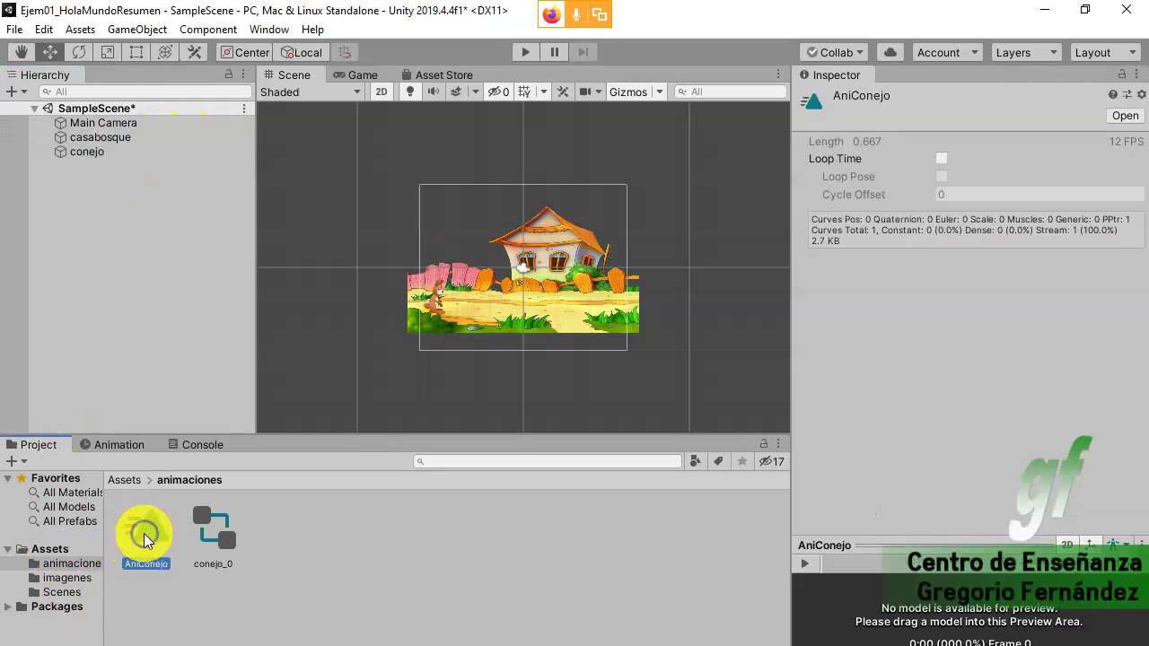
Enable Loop Time on AniConejo, play and stop the scene, then select conejo
{"action": "left_click", "coordinate": [941, 159]}
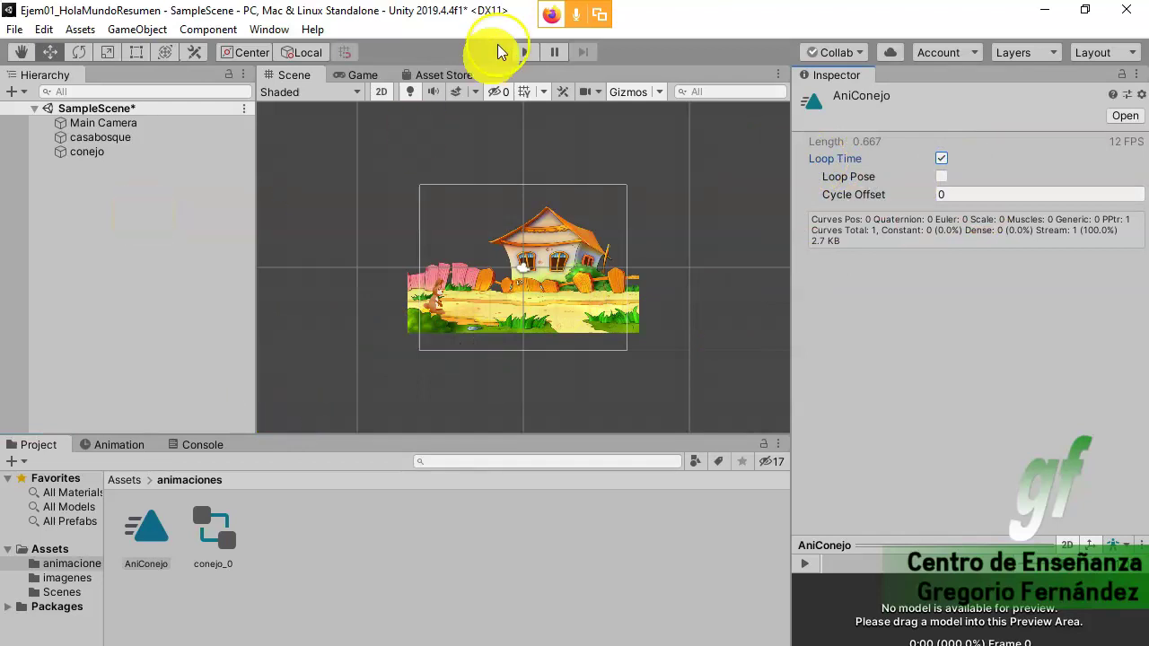
{"action": "left_click", "coordinate": [526, 52]}
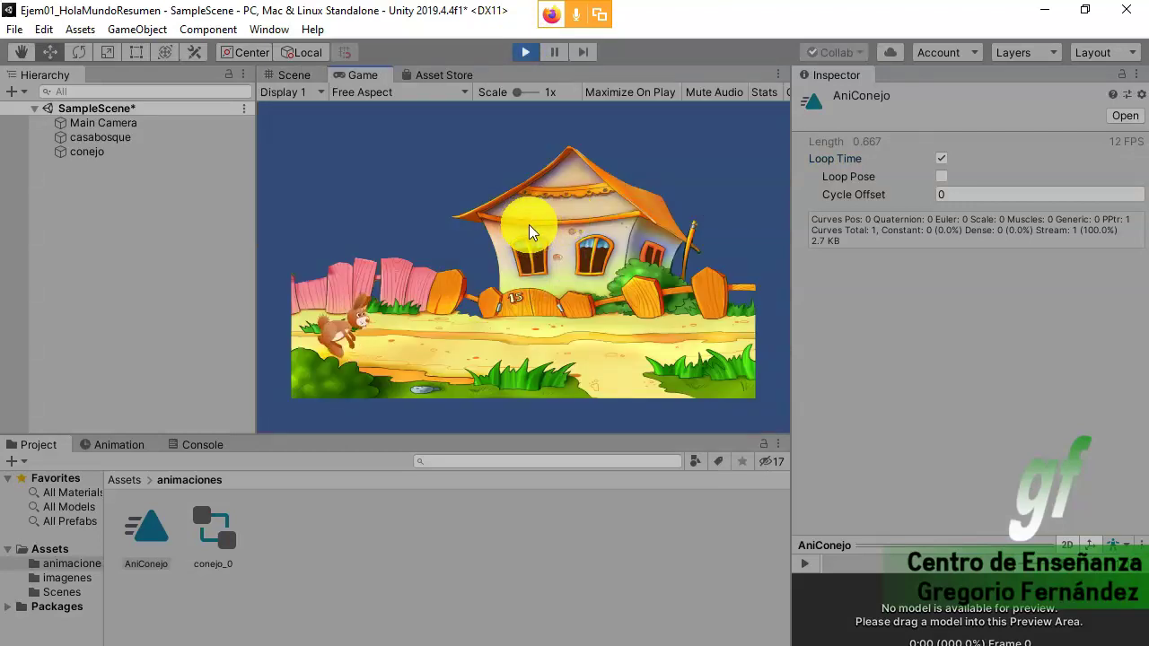
{"action": "left_click", "coordinate": [527, 53]}
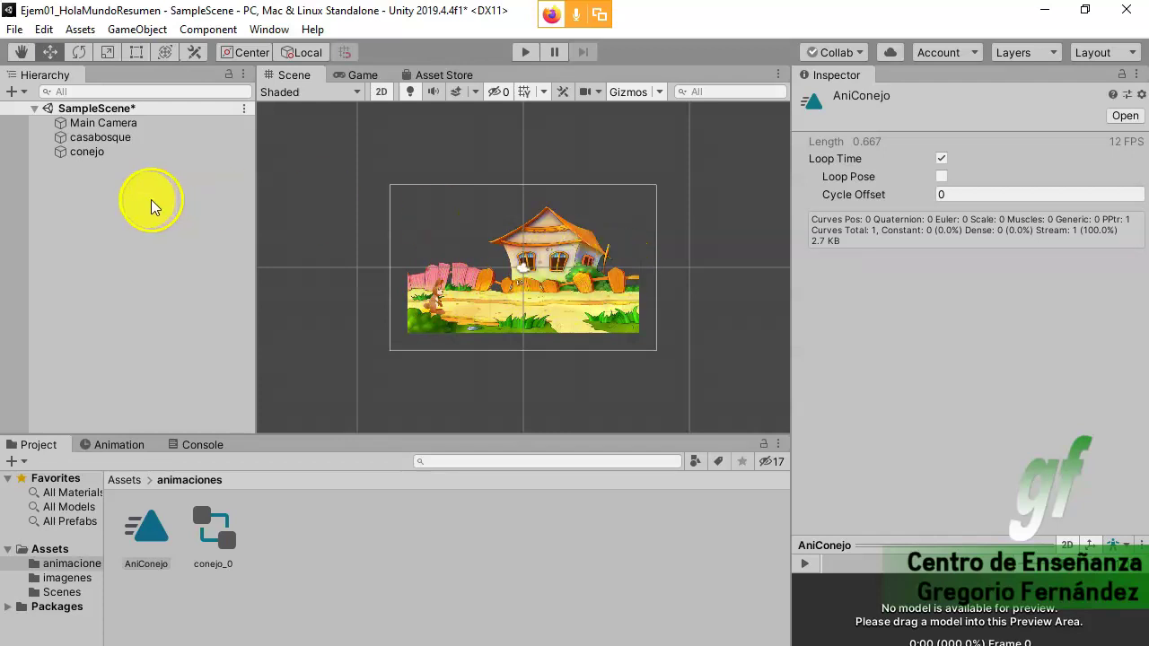
{"action": "left_click", "coordinate": [87, 152]}
Show conejo's AniConejo timeline with the Sprite track expanded to its 0:00–0:07 keyframes
{"action": "left_click", "coordinate": [101, 444]}
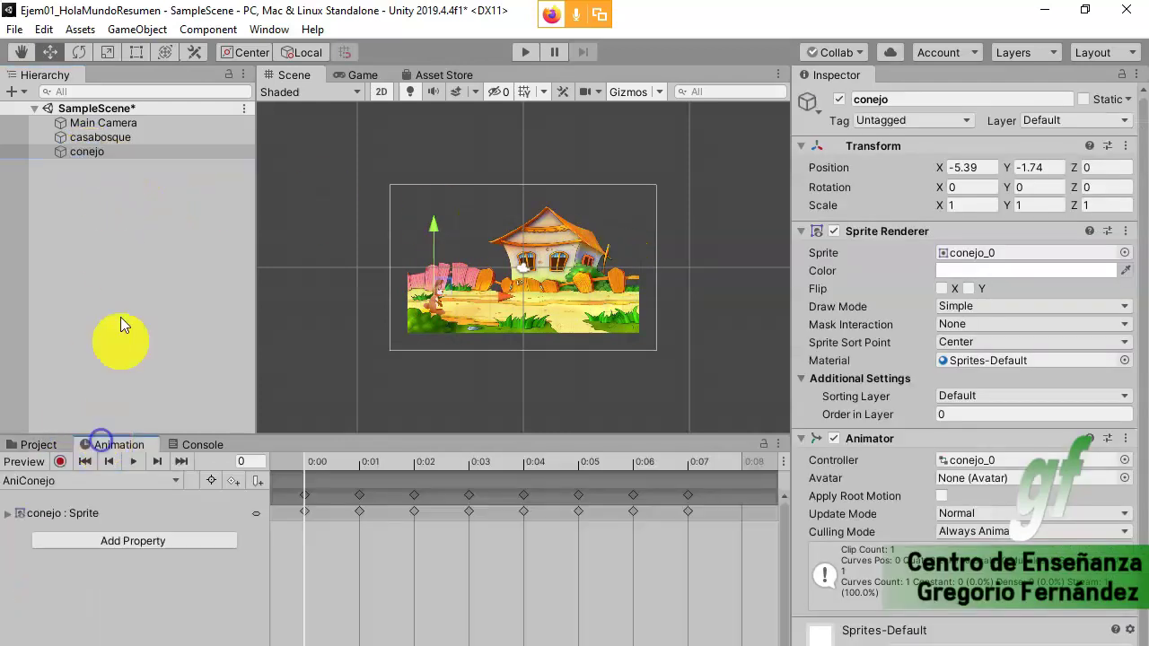
{"action": "left_click", "coordinate": [8, 514]}
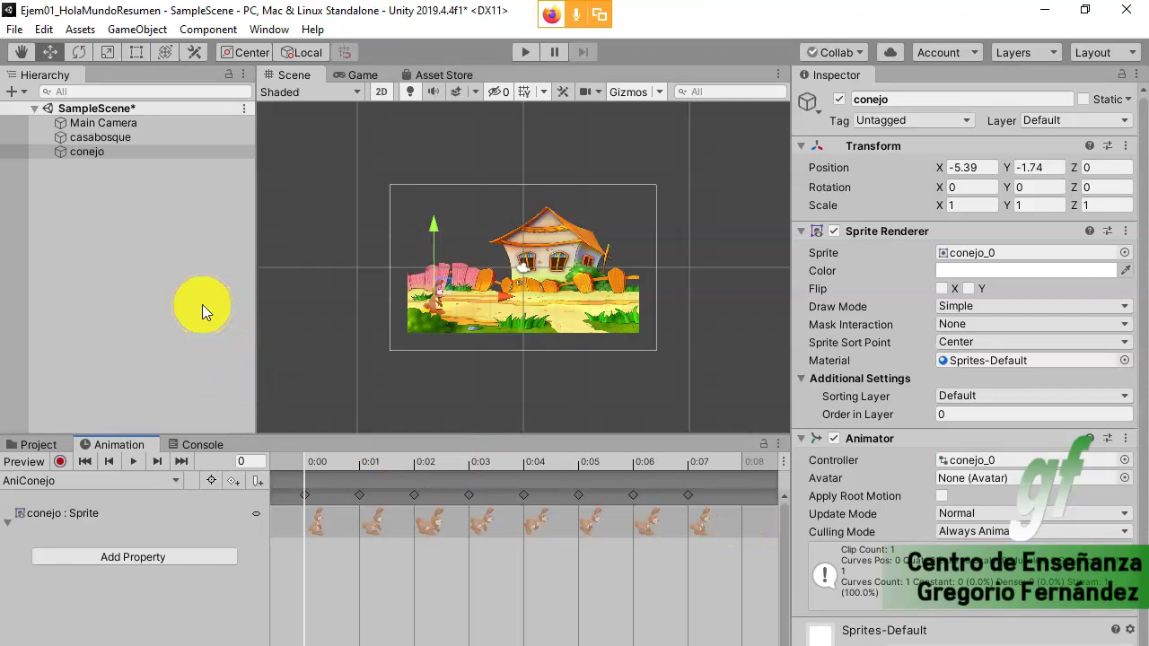
Create an empty object in the Hierarchy and name it PadreConejo
{"action": "right_click", "coordinate": [91, 171]}
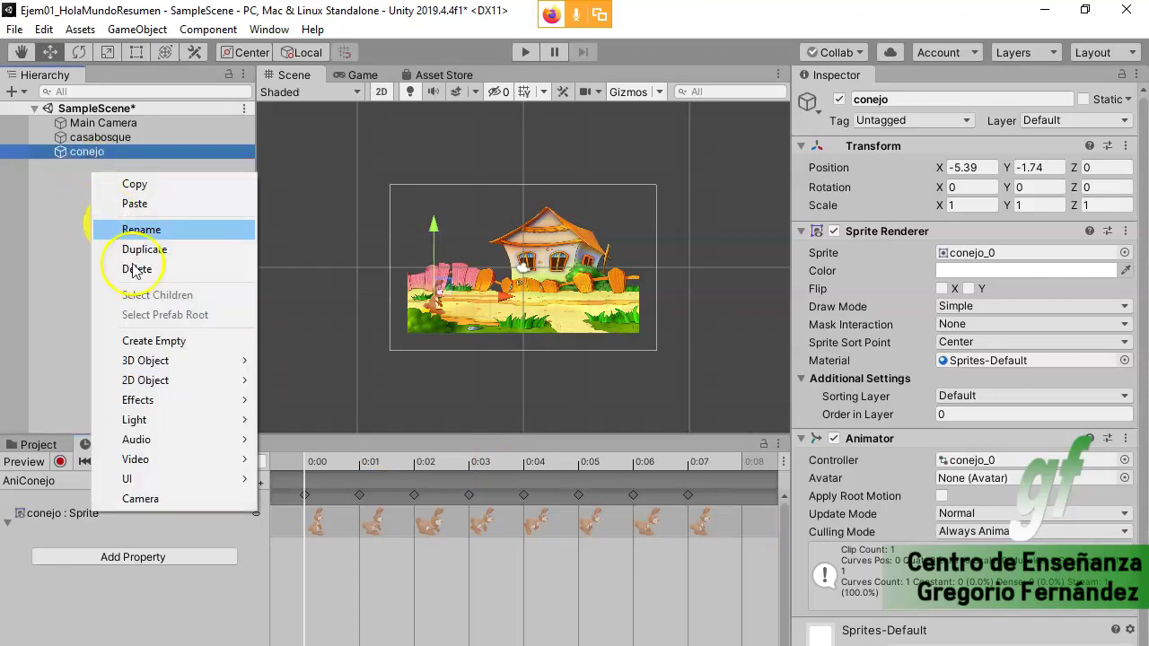
{"action": "left_click", "coordinate": [166, 340]}
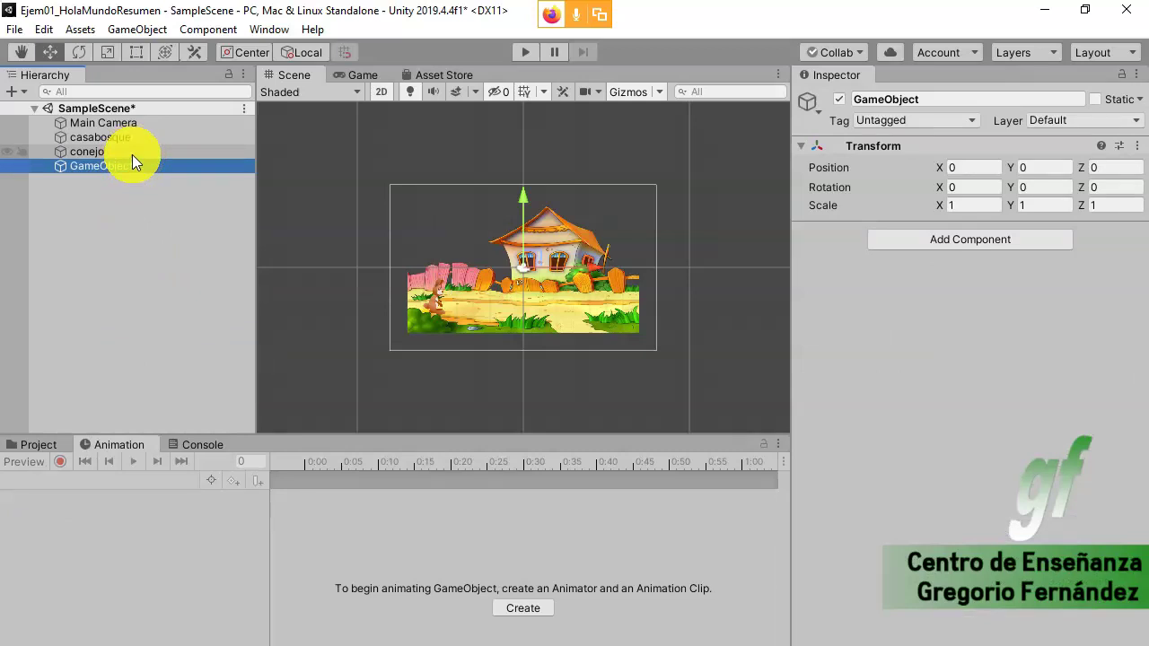
{"action": "key", "text": "F2"}
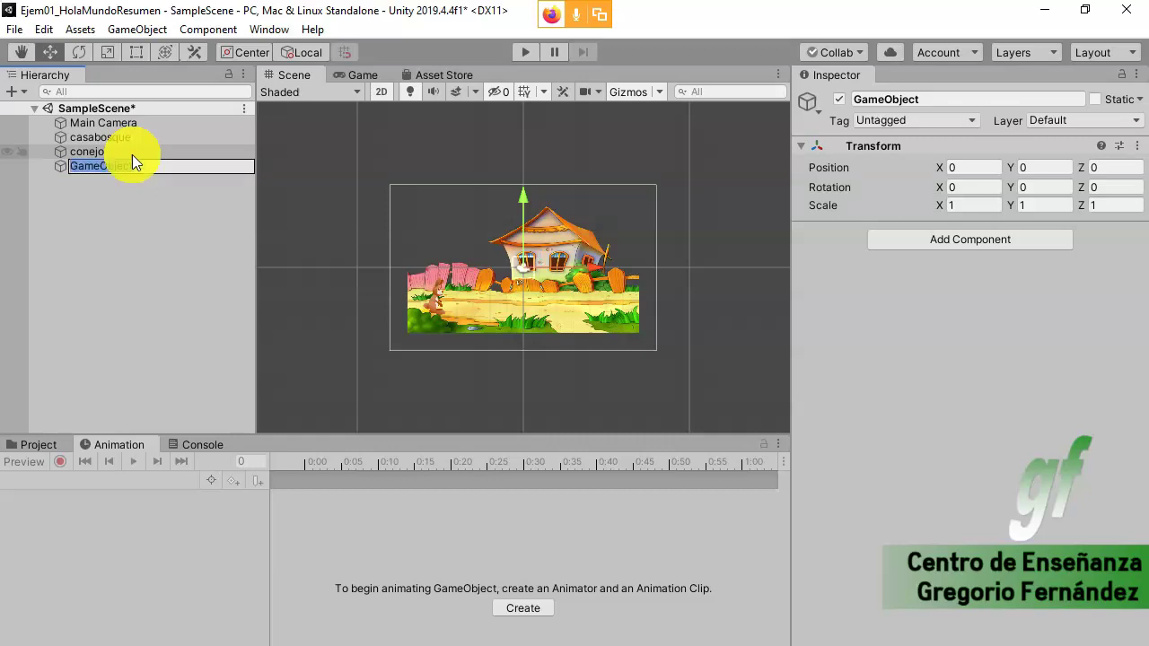
{"action": "type", "text": "PadreConejo"}
{"action": "key", "text": "Return"}
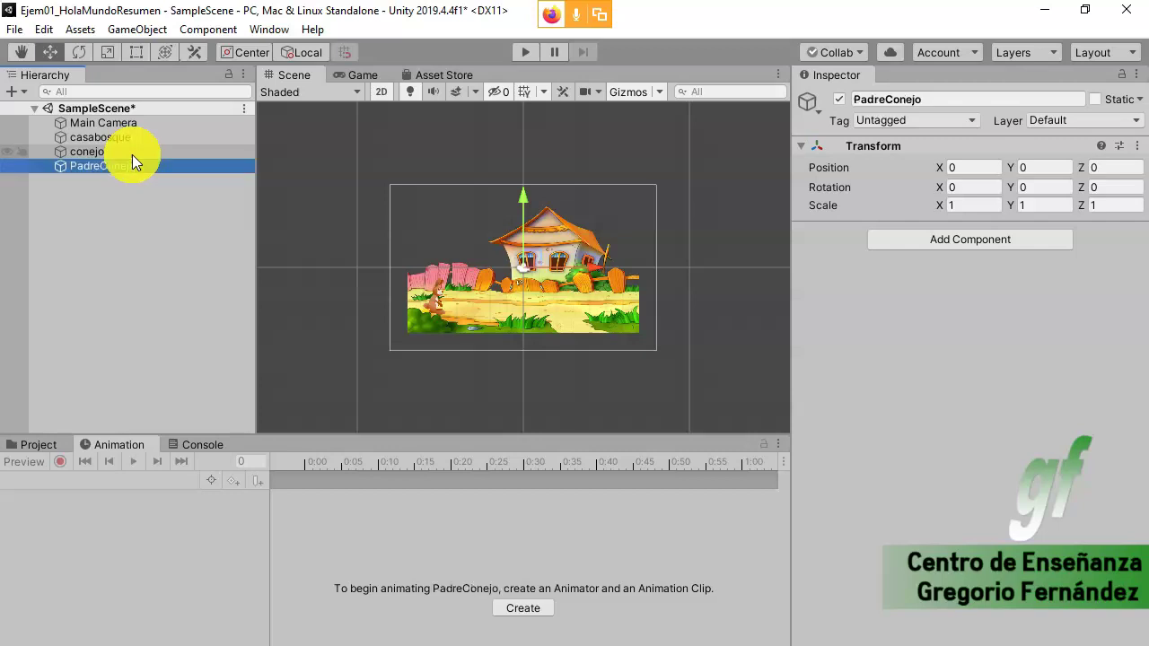
Parent conejo under PadreConejo, then select PadreConejo
{"action": "left_click_drag", "start_coordinate": [90, 153], "coordinate": [101, 165]}
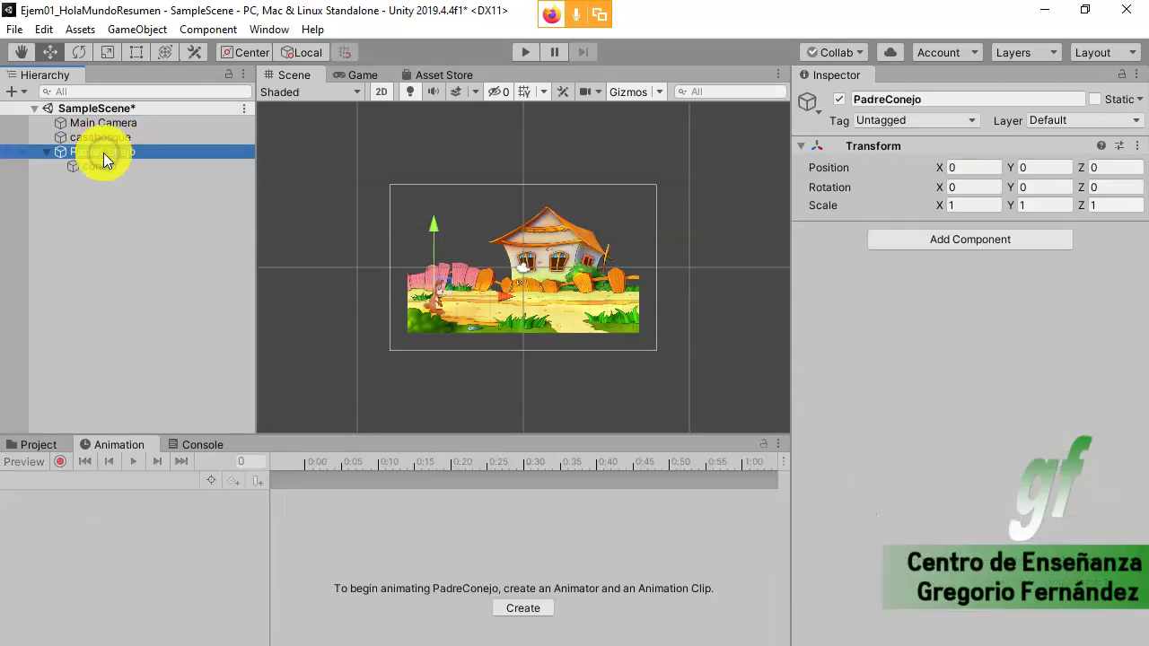
{"action": "left_click", "coordinate": [103, 166]}
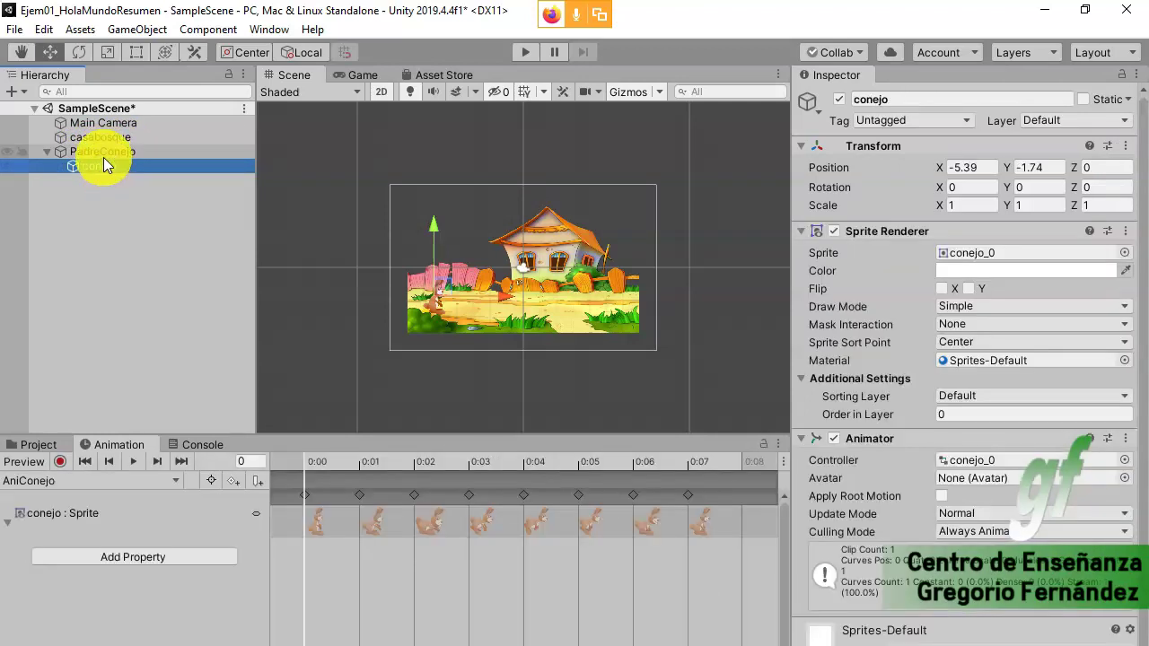
{"action": "left_click", "coordinate": [103, 157]}
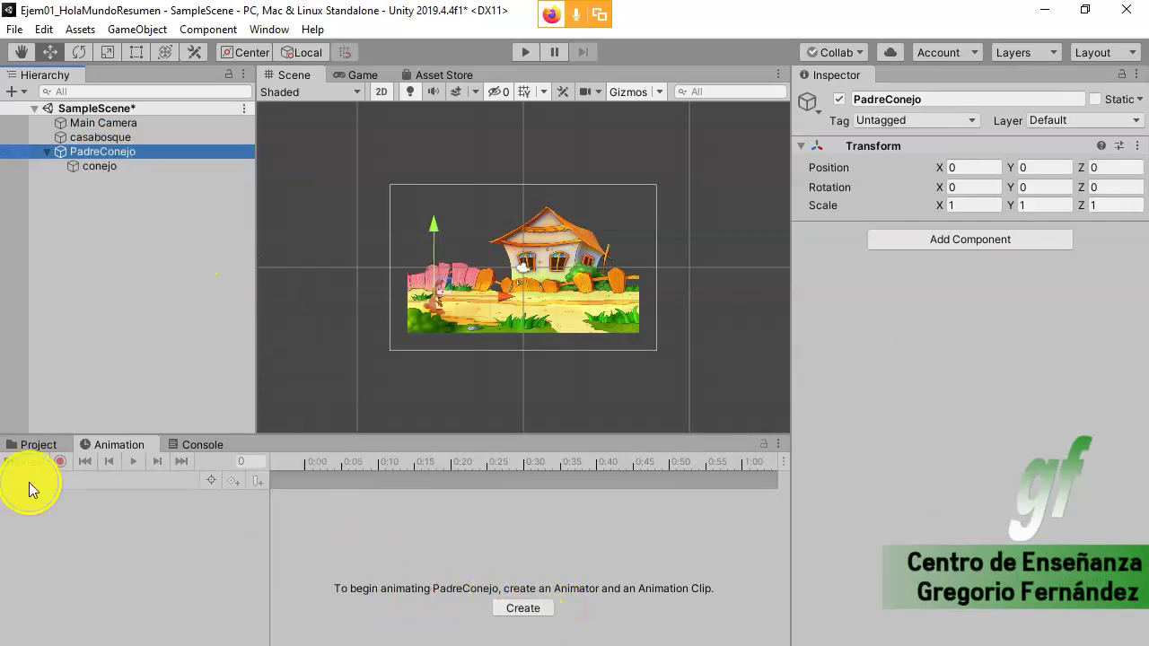
Create the AniPadreConejo clip with a Transform Position track, then select conejo to view AniConejo
{"action": "left_click", "coordinate": [524, 608]}
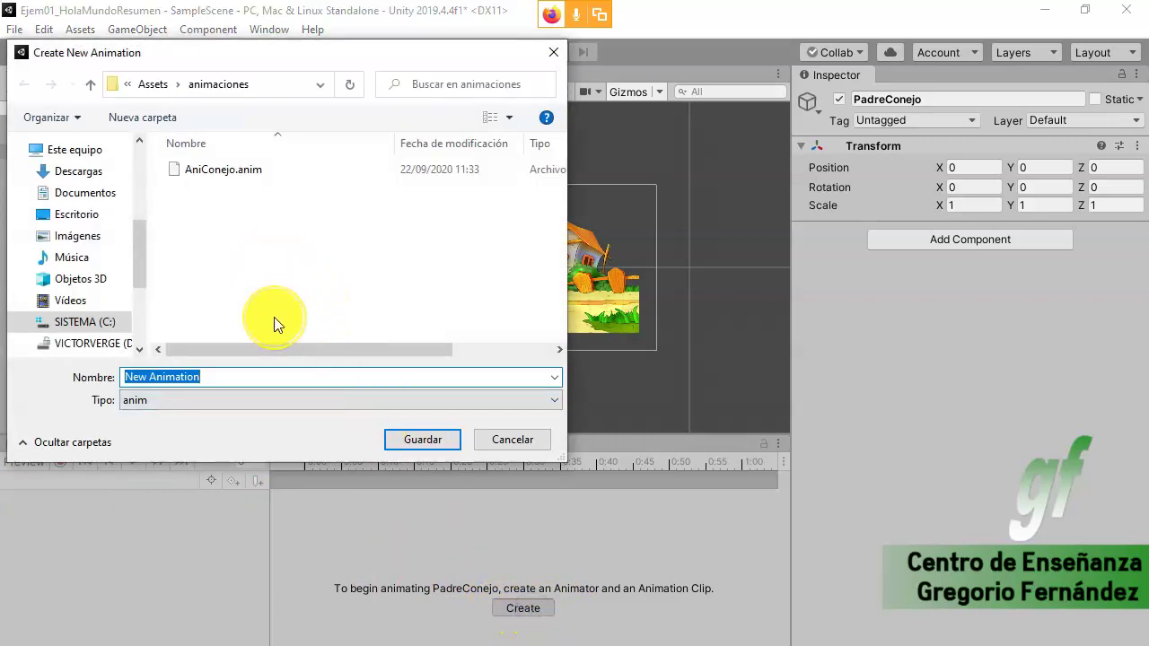
{"action": "type", "text": "AniPadreConejo"}
{"action": "key", "text": "Return"}
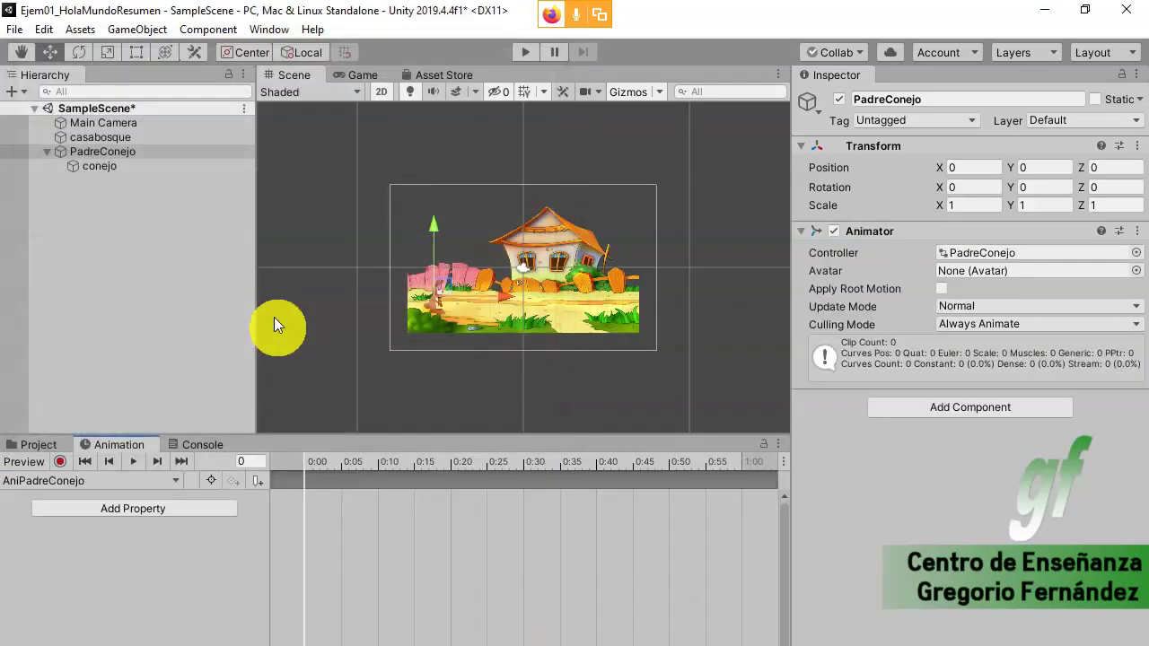
{"action": "left_click", "coordinate": [97, 525]}
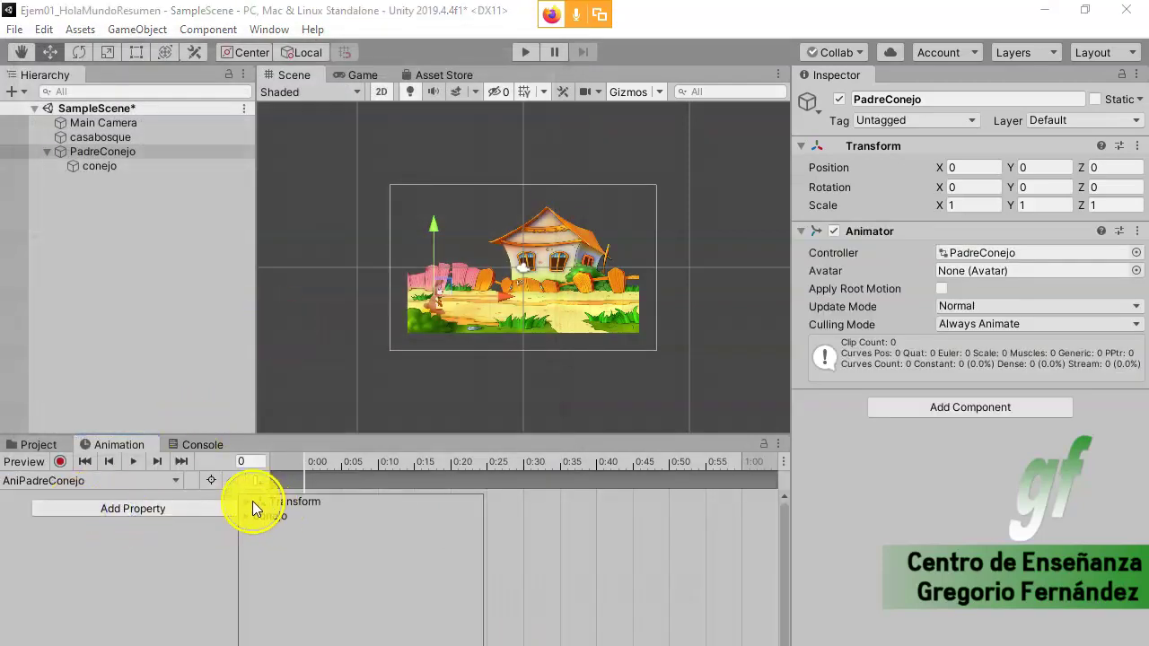
{"action": "left_click", "coordinate": [247, 501]}
{"action": "left_click", "coordinate": [474, 515]}
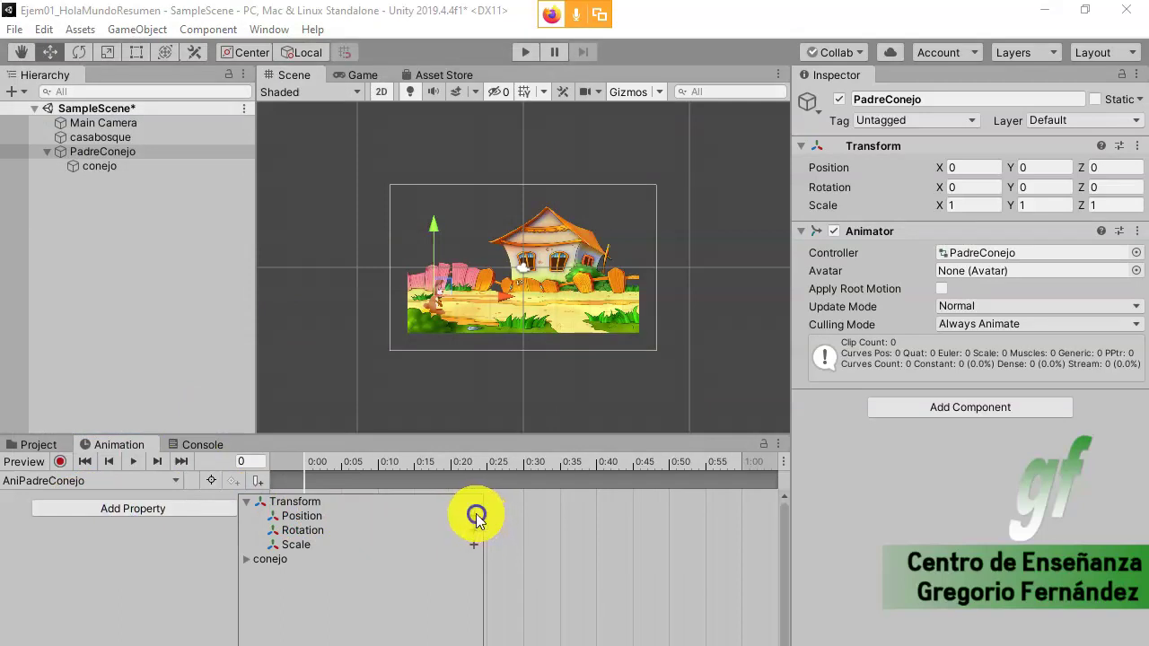
{"action": "left_click", "coordinate": [8, 513]}
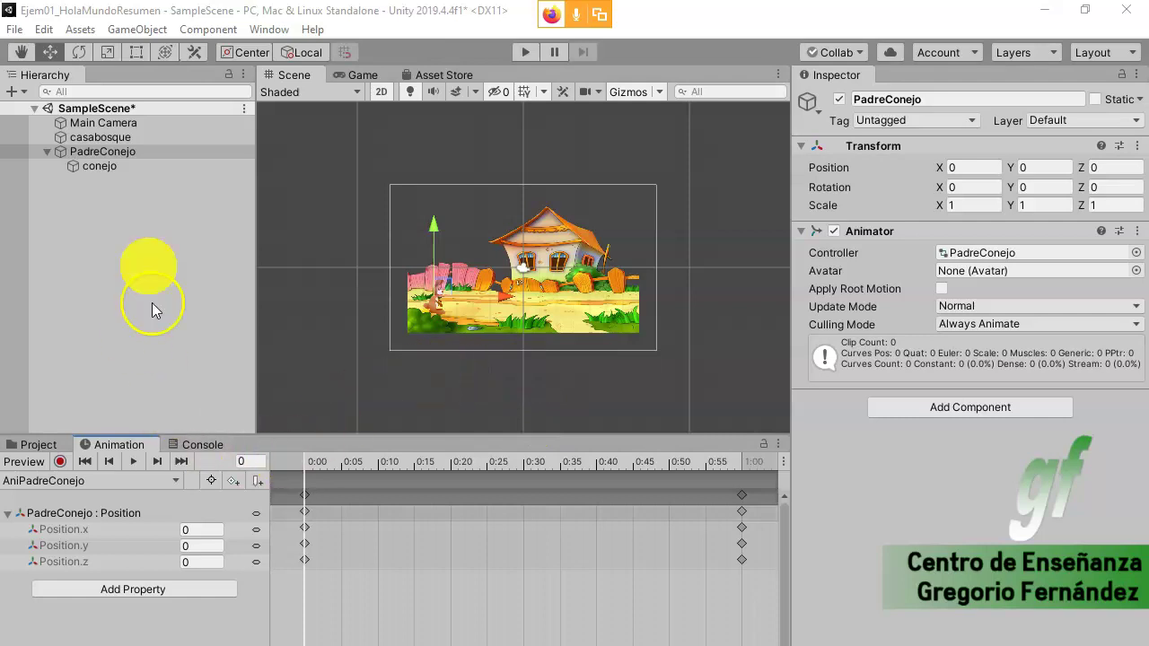
{"action": "left_click", "coordinate": [100, 168]}
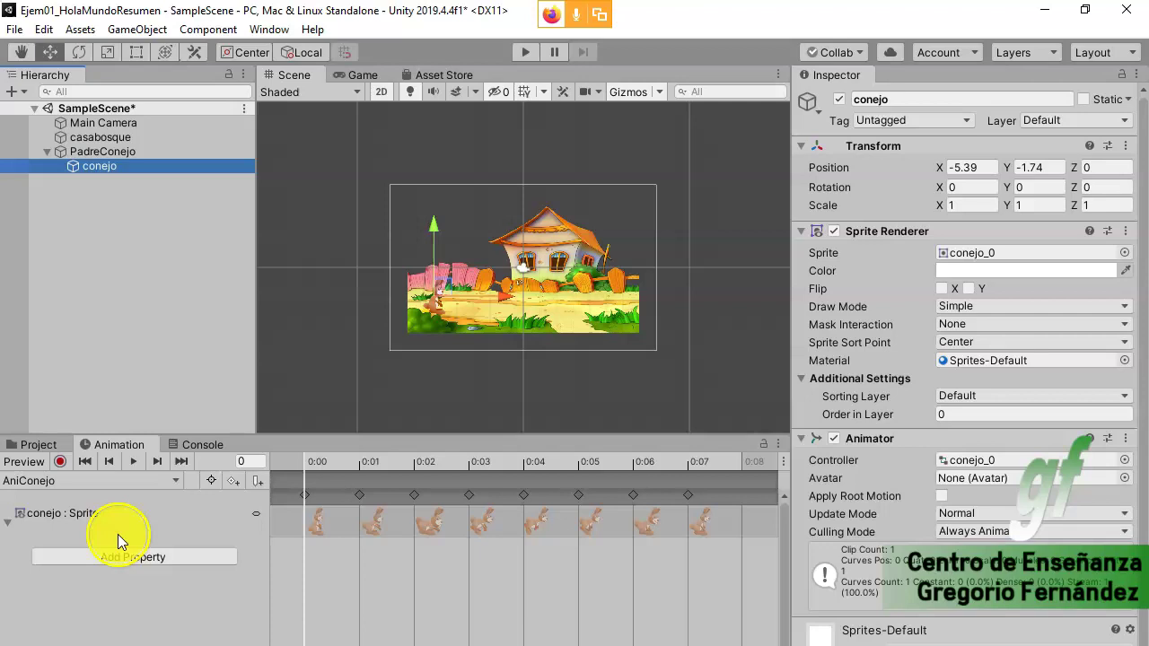
Briefly play and stop the scene, then reselect PadreConejo to show AniPadreConejo
{"action": "left_click", "coordinate": [511, 50]}
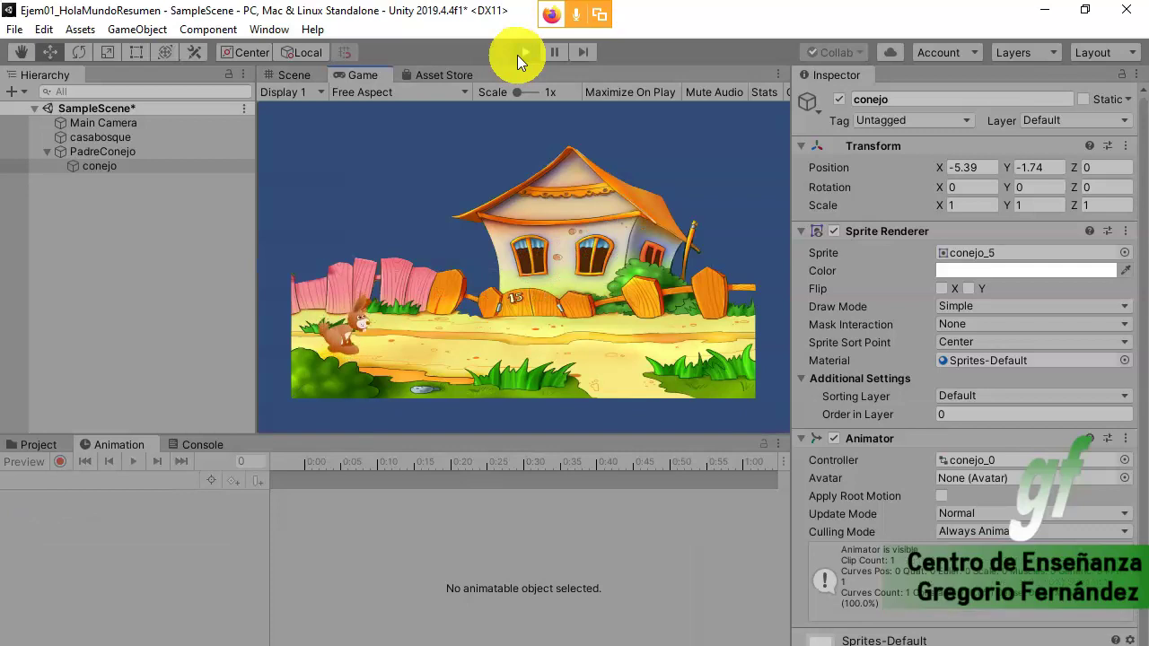
{"action": "left_click", "coordinate": [517, 55]}
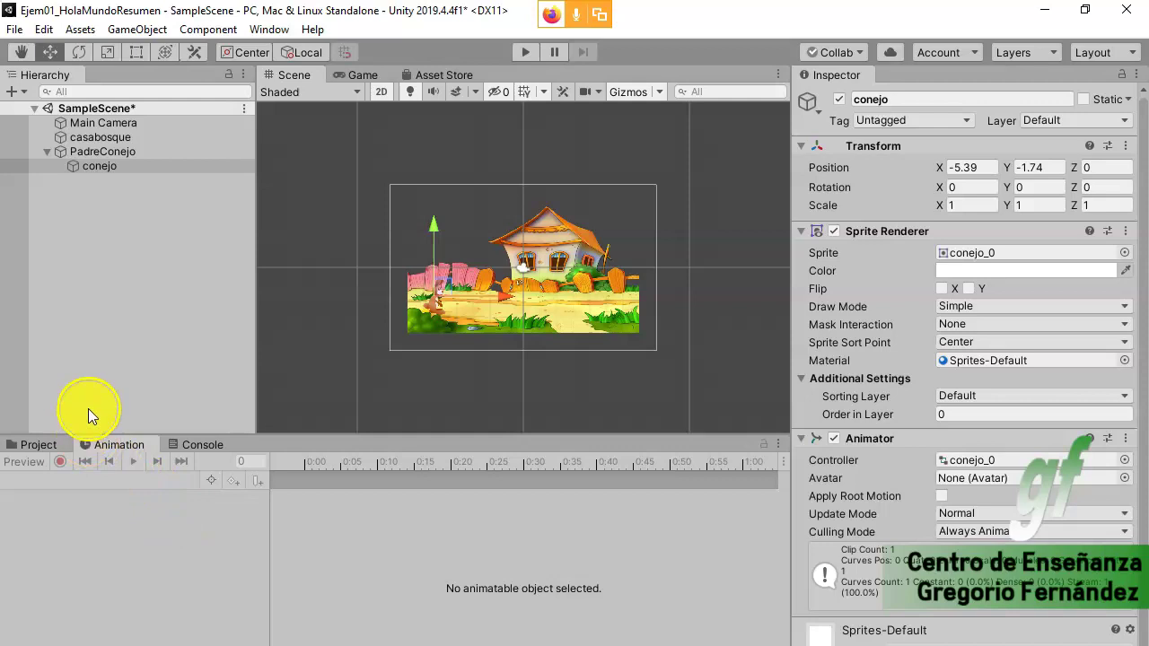
{"action": "left_click", "coordinate": [99, 152]}
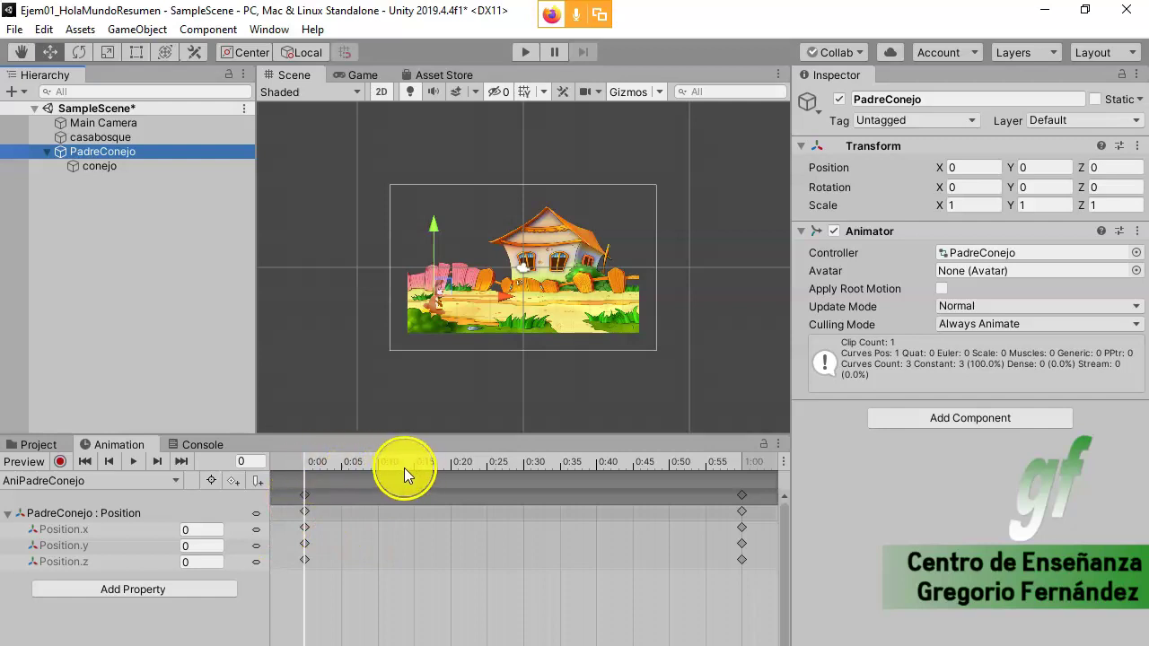
Key PadreConejo's Position.y at 0.87 on frame 10 of AniPadreConejo
{"action": "left_click_drag", "start_coordinate": [303, 473], "coordinate": [378, 478]}
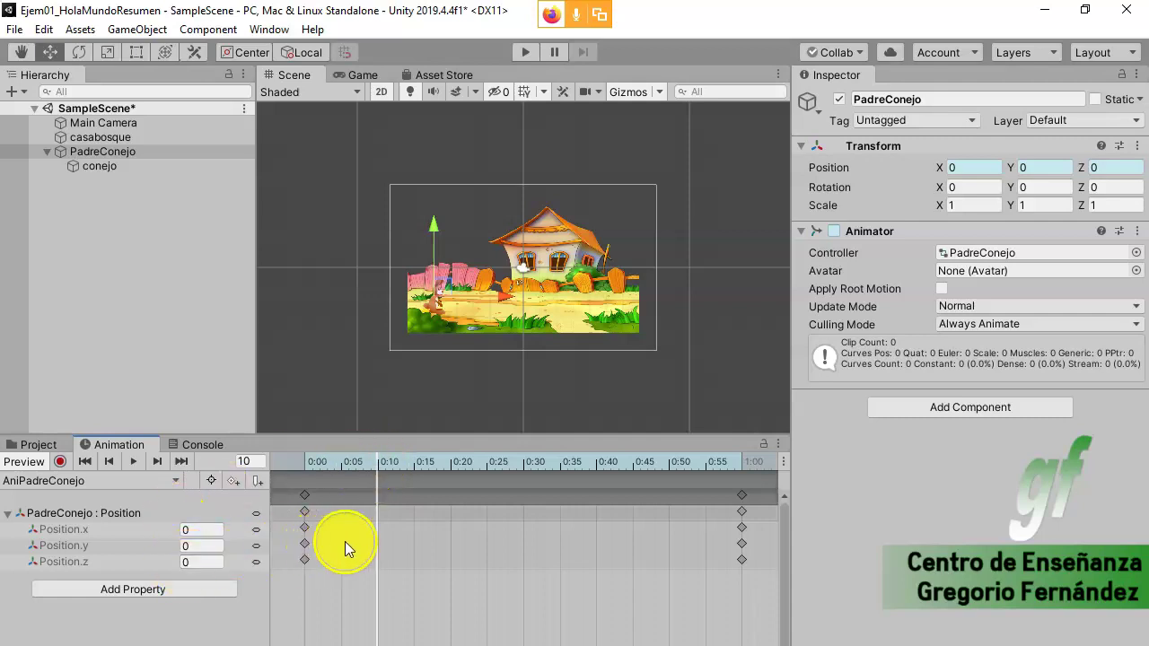
{"action": "left_click_drag", "start_coordinate": [444, 288], "coordinate": [447, 274]}
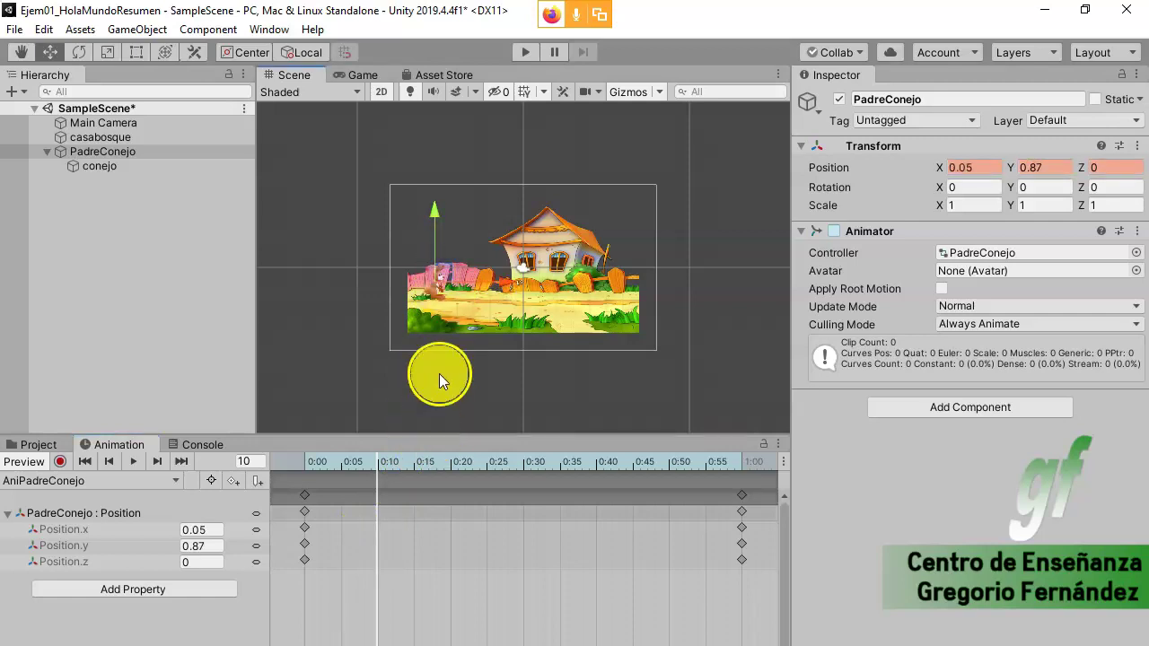
{"action": "left_click", "coordinate": [219, 542]}
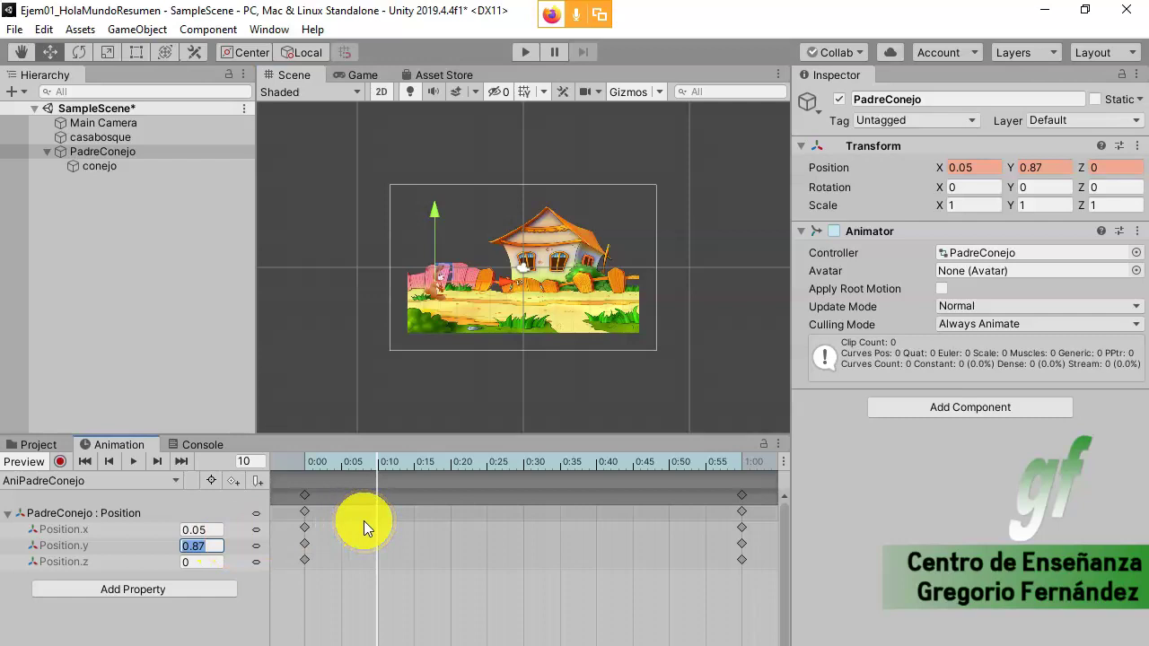
{"action": "key", "text": "Return"}
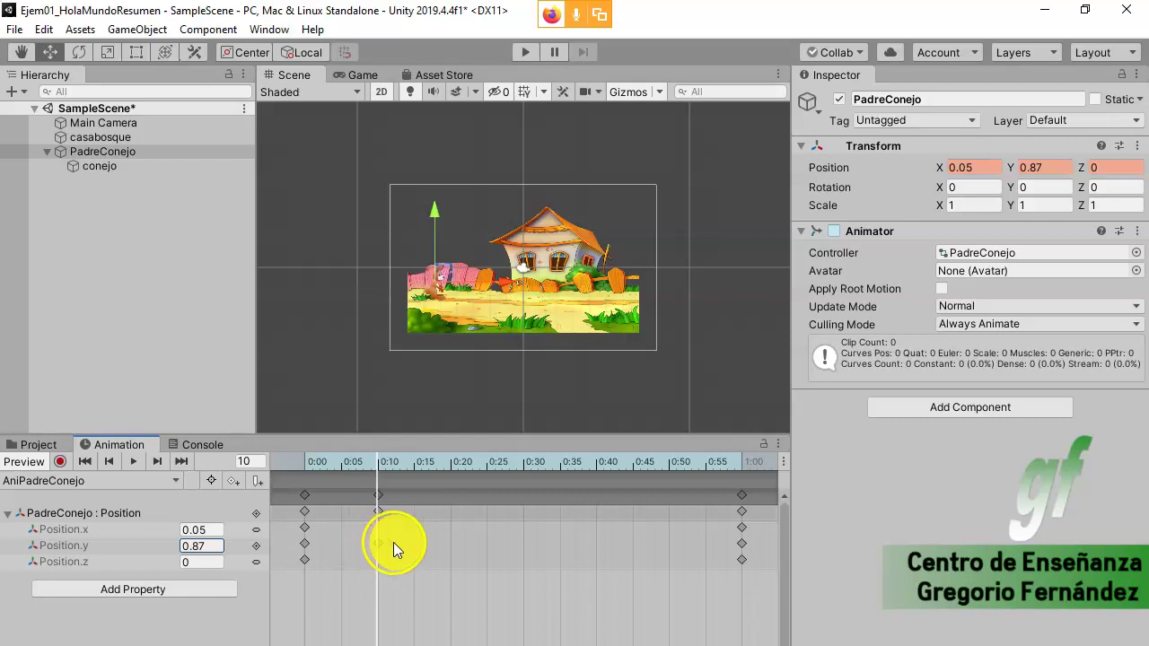
{"action": "left_click", "coordinate": [450, 465]}
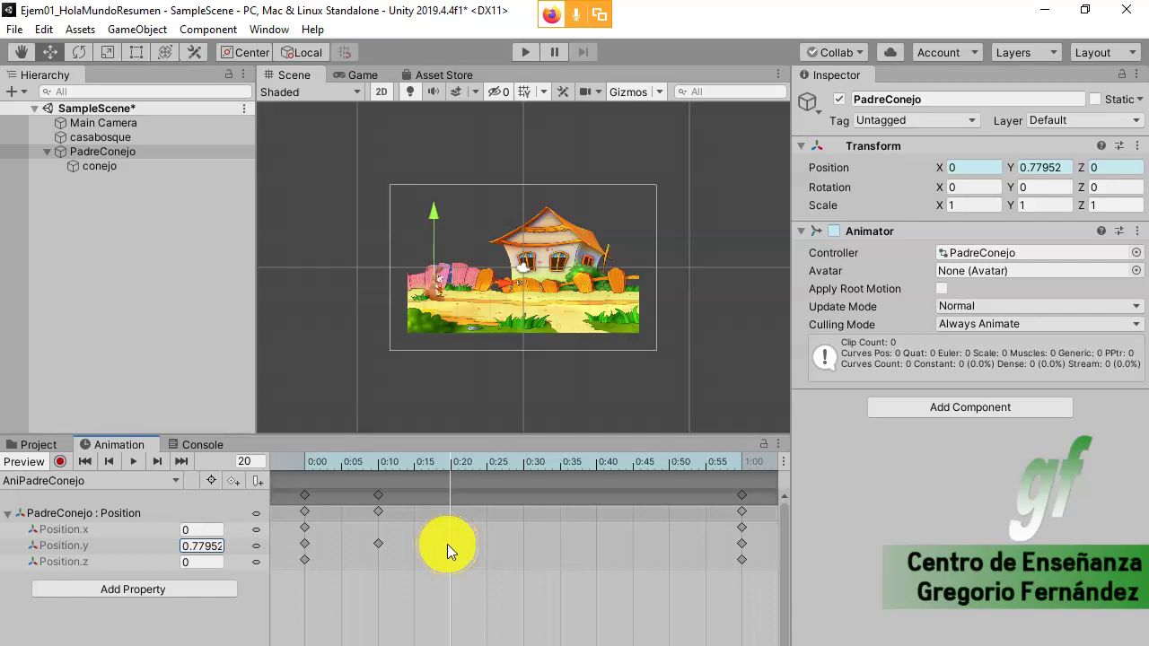
Key Position.y at 0 on frame 20 and 0.87 on frame 30
{"action": "left_click", "coordinate": [378, 544]}
{"action": "left_click", "coordinate": [305, 545]}
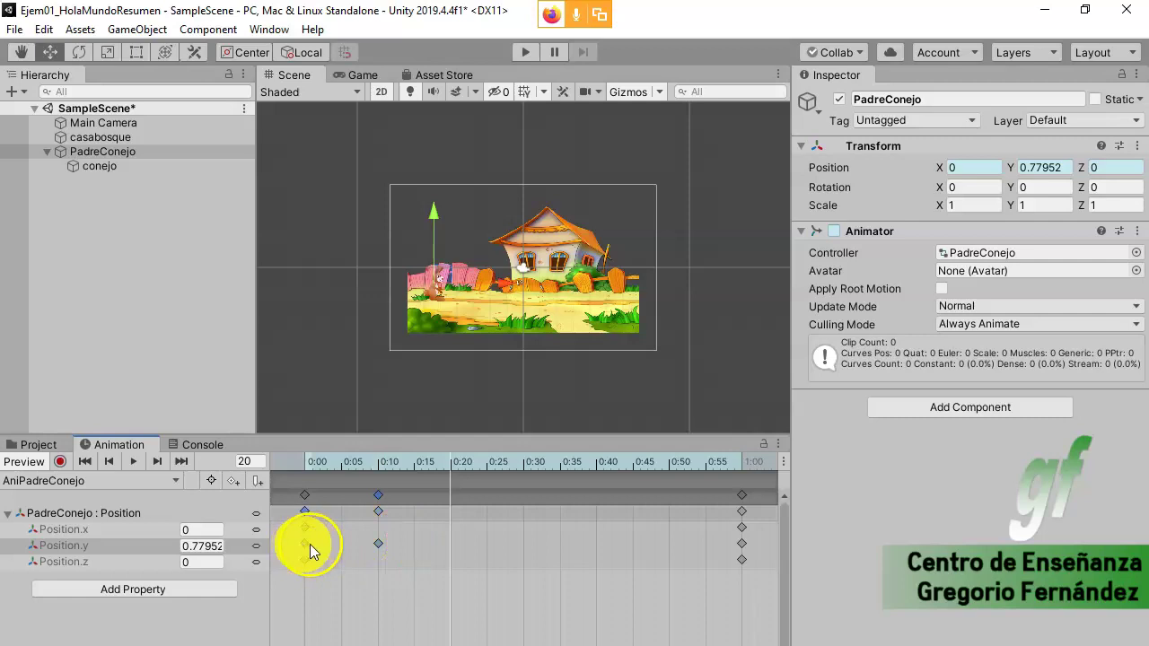
{"action": "mouse_move", "coordinate": [455, 463]}
{"action": "left_mouse_down"}
{"action": "mouse_move", "coordinate": [308, 460]}
{"action": "mouse_move", "coordinate": [380, 480]}
{"action": "left_mouse_up"}
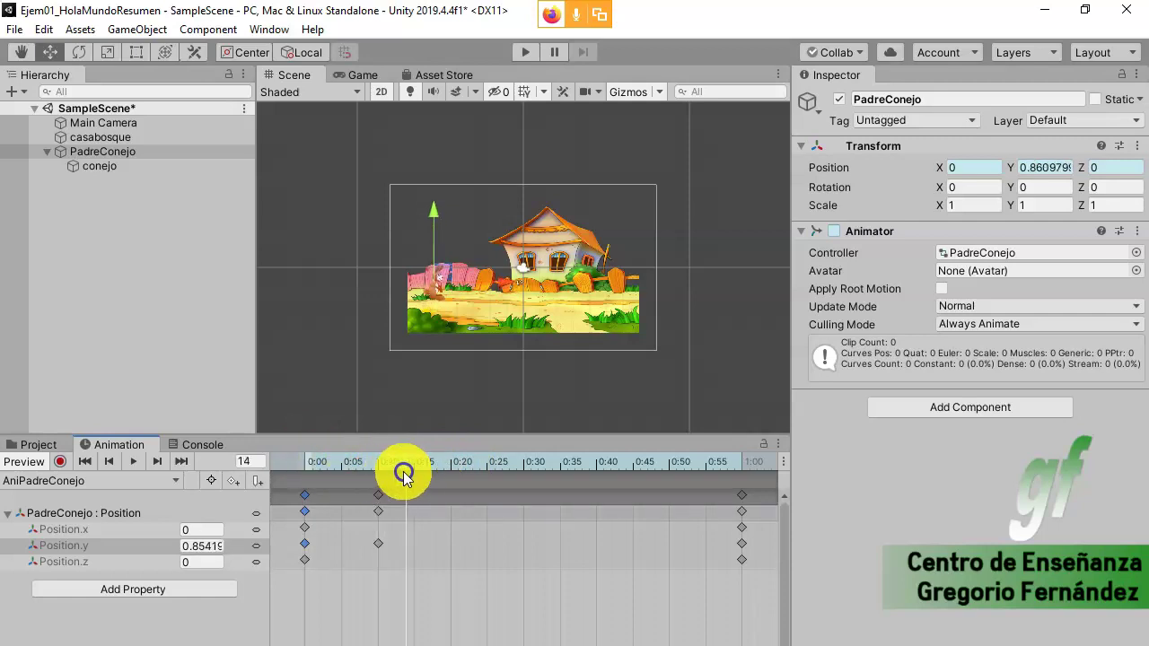
{"action": "left_click_drag", "start_coordinate": [381, 478], "coordinate": [452, 476]}
{"action": "left_click", "coordinate": [204, 546]}
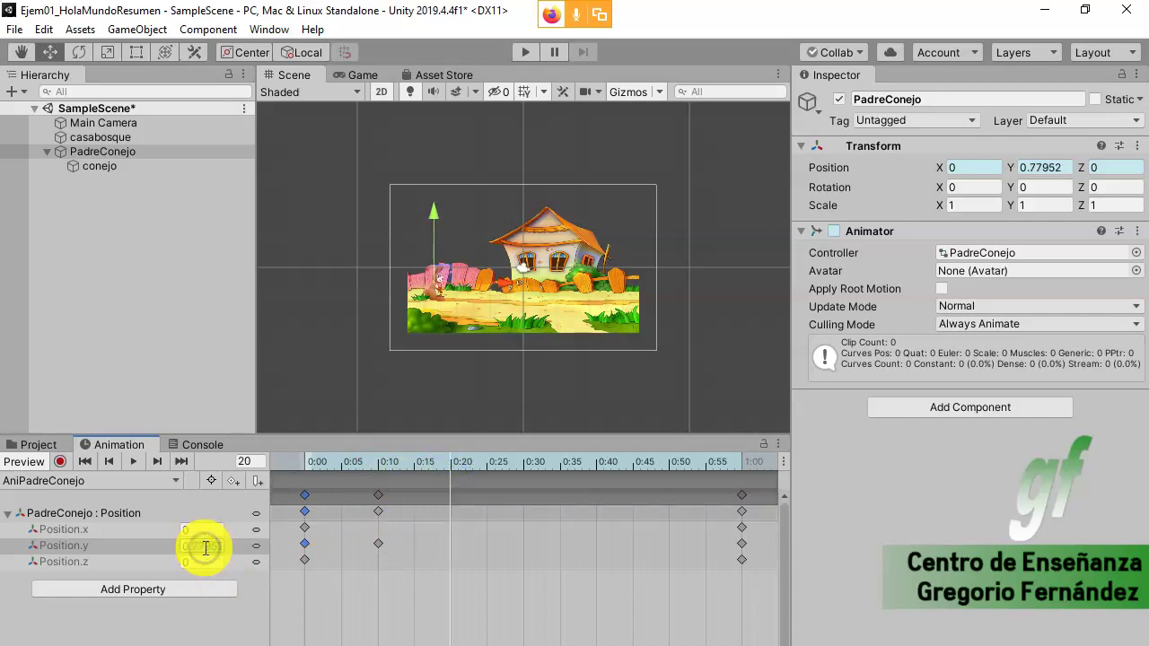
{"action": "type", "text": "0"}
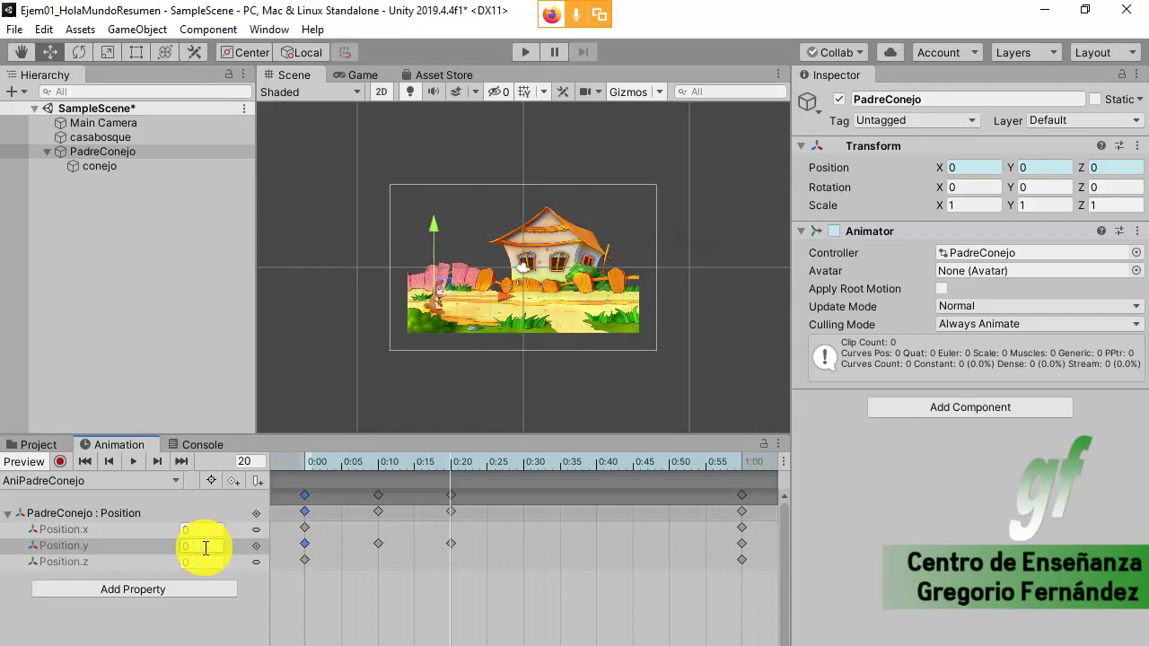
{"action": "left_click", "coordinate": [457, 498]}
{"action": "left_click_drag", "start_coordinate": [532, 469], "coordinate": [526, 475]}
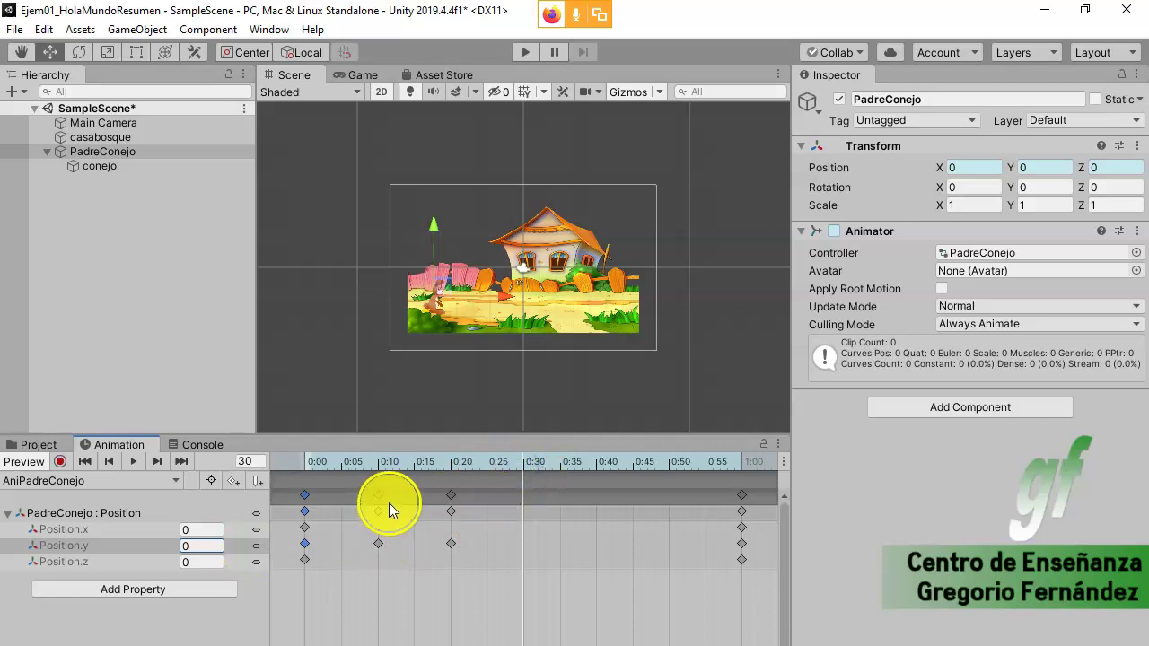
{"action": "left_click", "coordinate": [378, 462]}
{"action": "left_click_drag", "start_coordinate": [379, 463], "coordinate": [523, 463]}
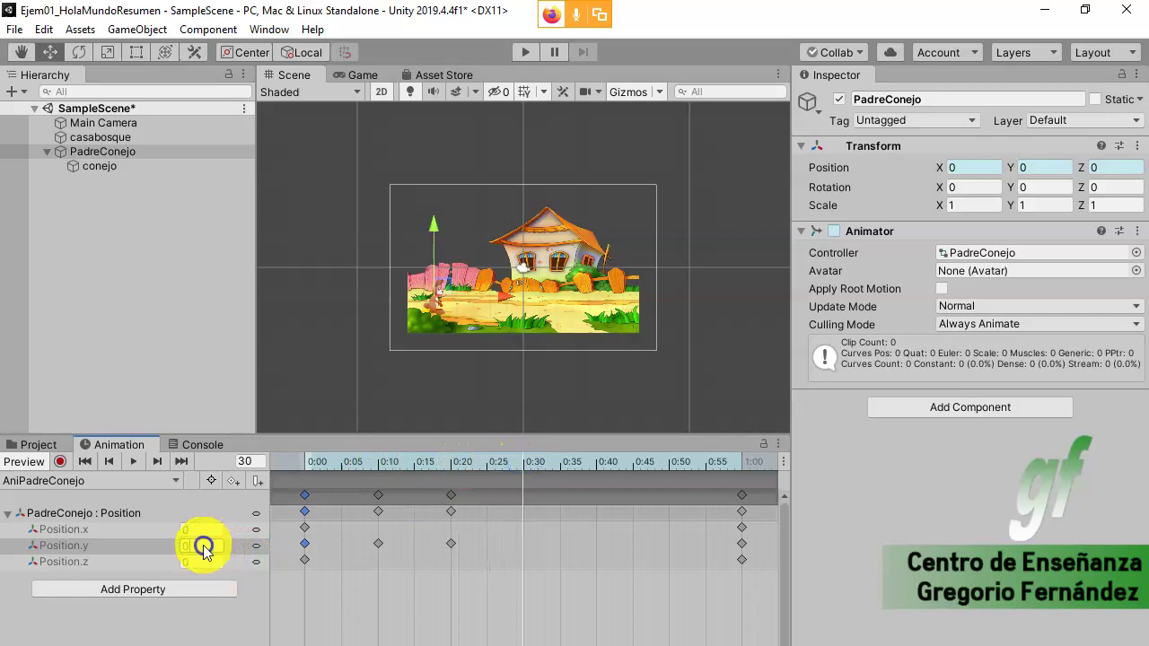
{"action": "type", "text": "0.87"}
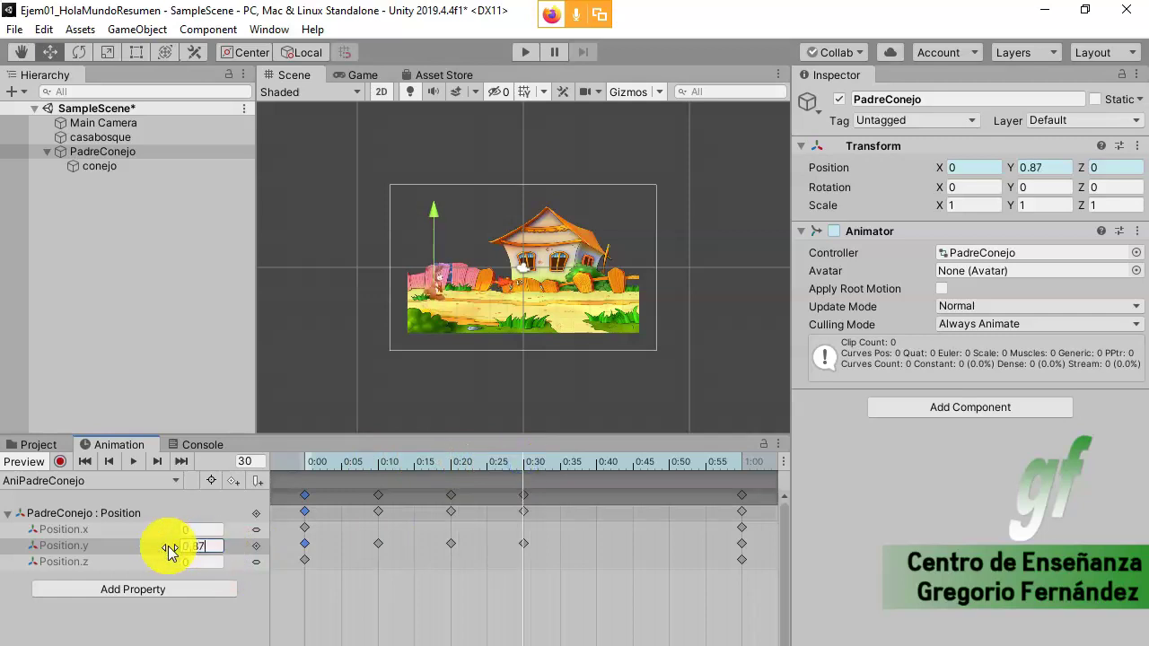
{"action": "left_click", "coordinate": [219, 547]}
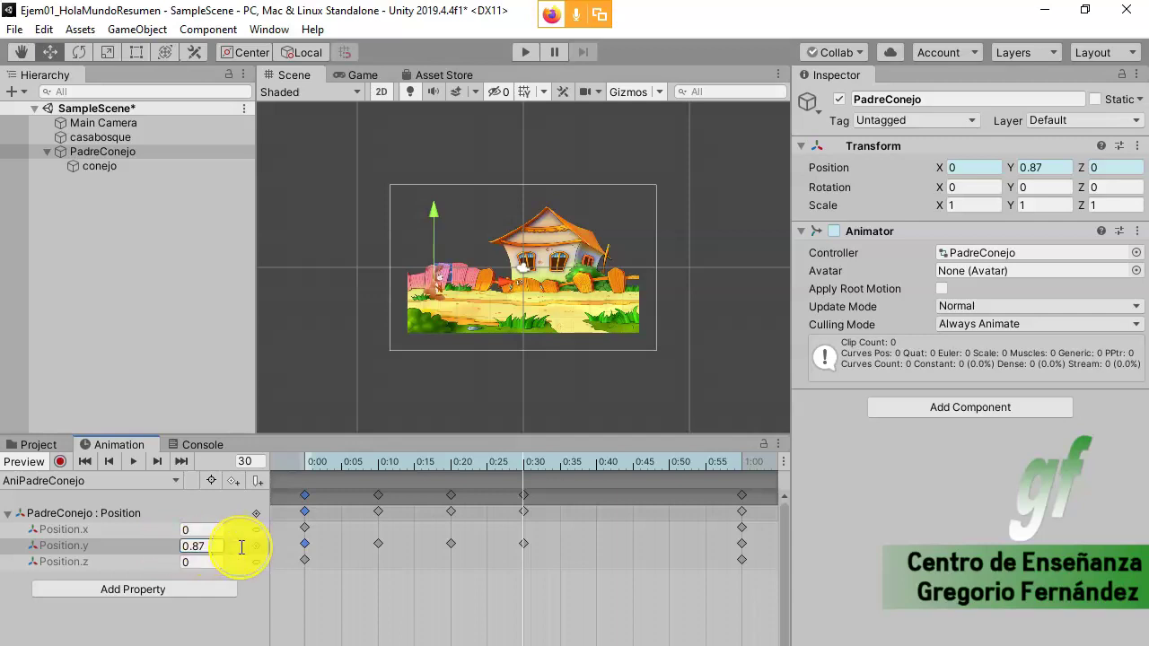
Key Position.y at 0 on frame 40 and 0.87 on frame 50
{"action": "left_click", "coordinate": [597, 465]}
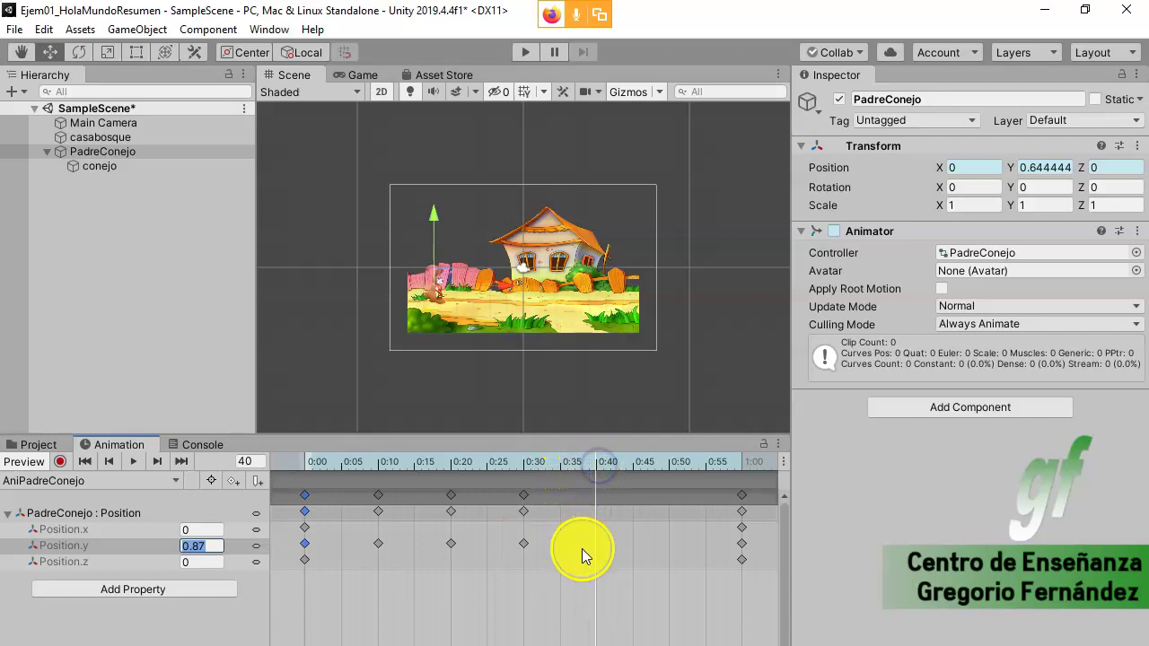
{"action": "type", "text": "0"}
{"action": "key", "text": "Return"}
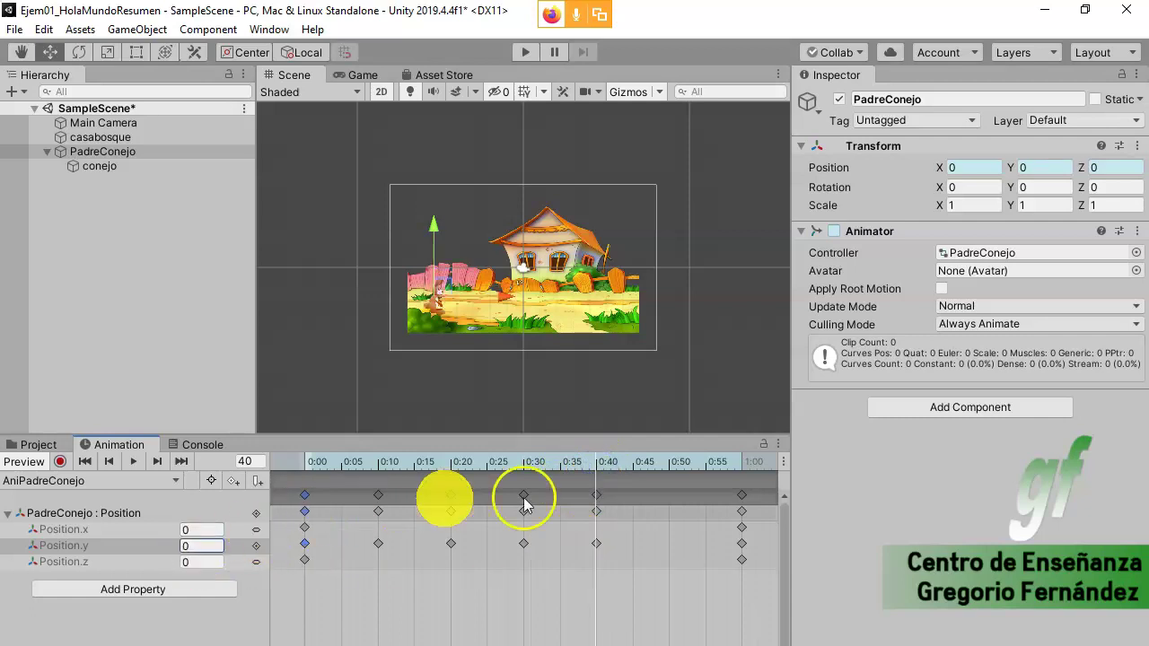
{"action": "left_click", "coordinate": [669, 465]}
{"action": "left_click", "coordinate": [205, 546]}
{"action": "type", "text": "0.87"}
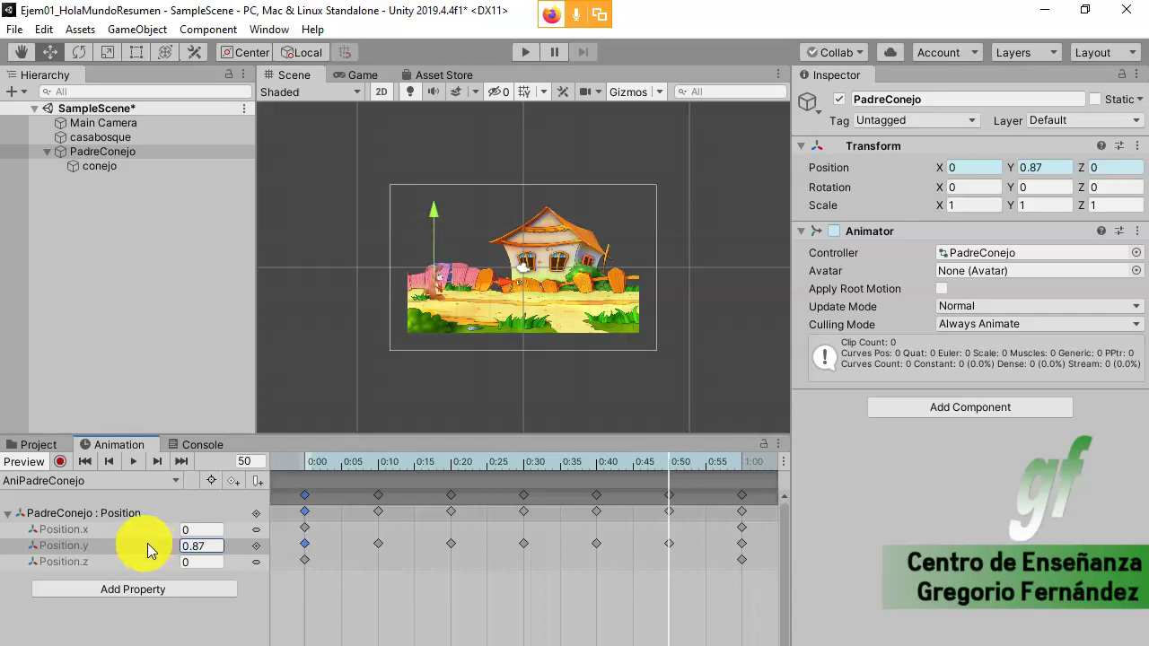
{"action": "left_click", "coordinate": [742, 462]}
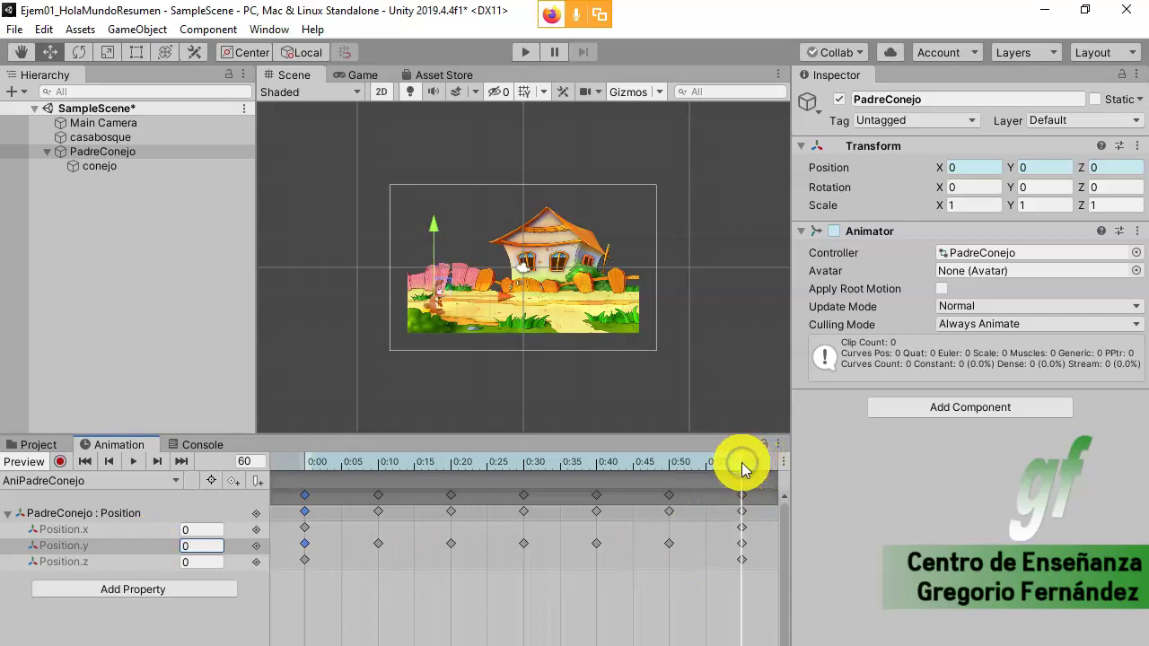
{"action": "left_click", "coordinate": [657, 462]}
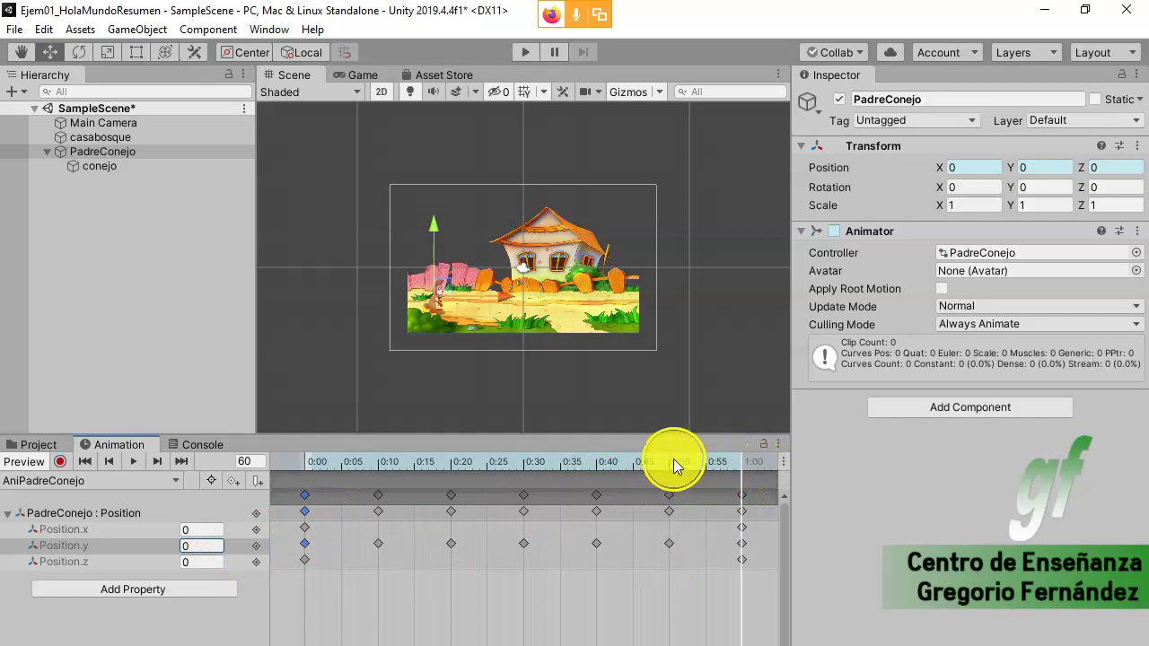
{"action": "left_click", "coordinate": [605, 462]}
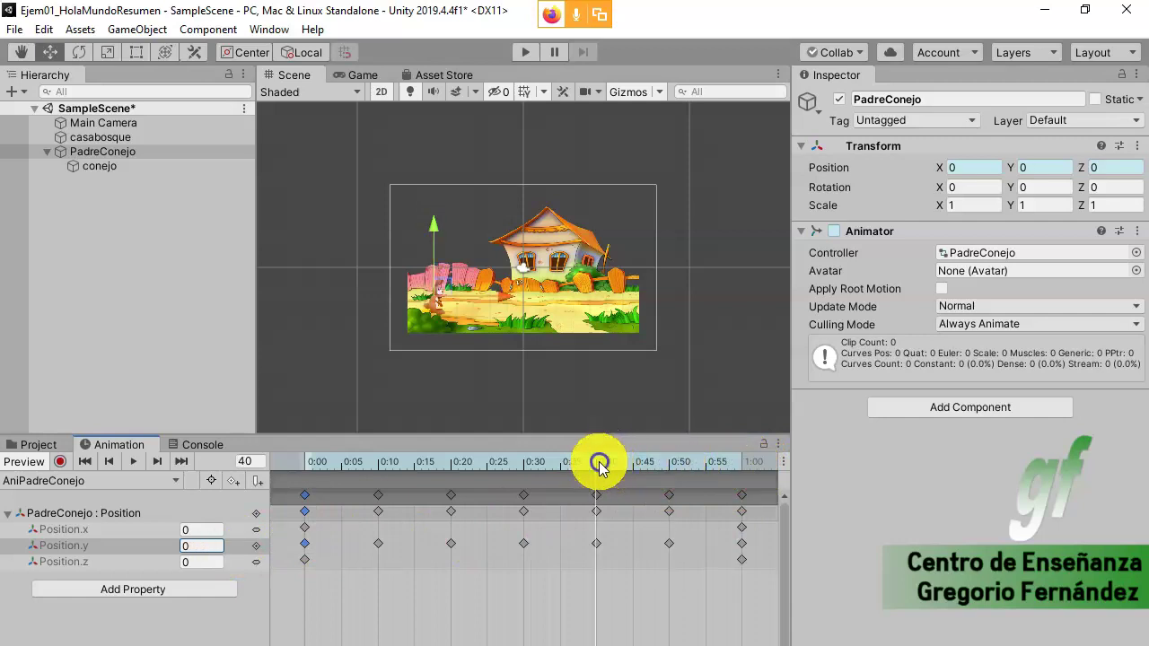
Play the scene to watch PadreConejo hop up and down, then stop it
{"action": "left_click", "coordinate": [526, 54]}
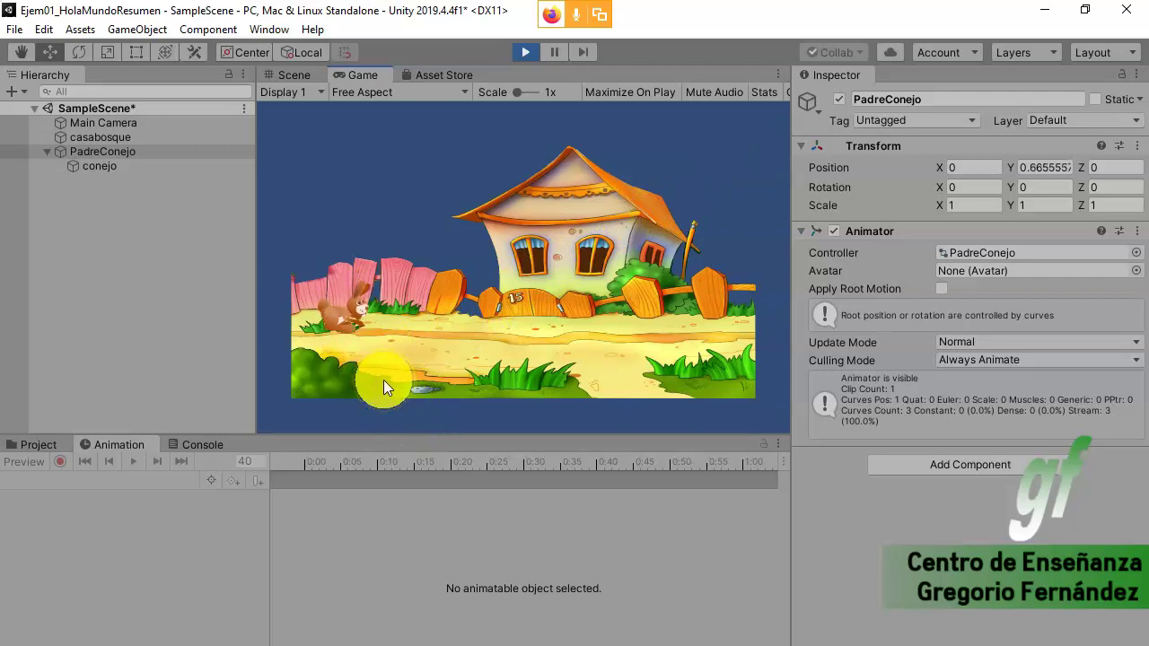
{"action": "left_click", "coordinate": [526, 52]}
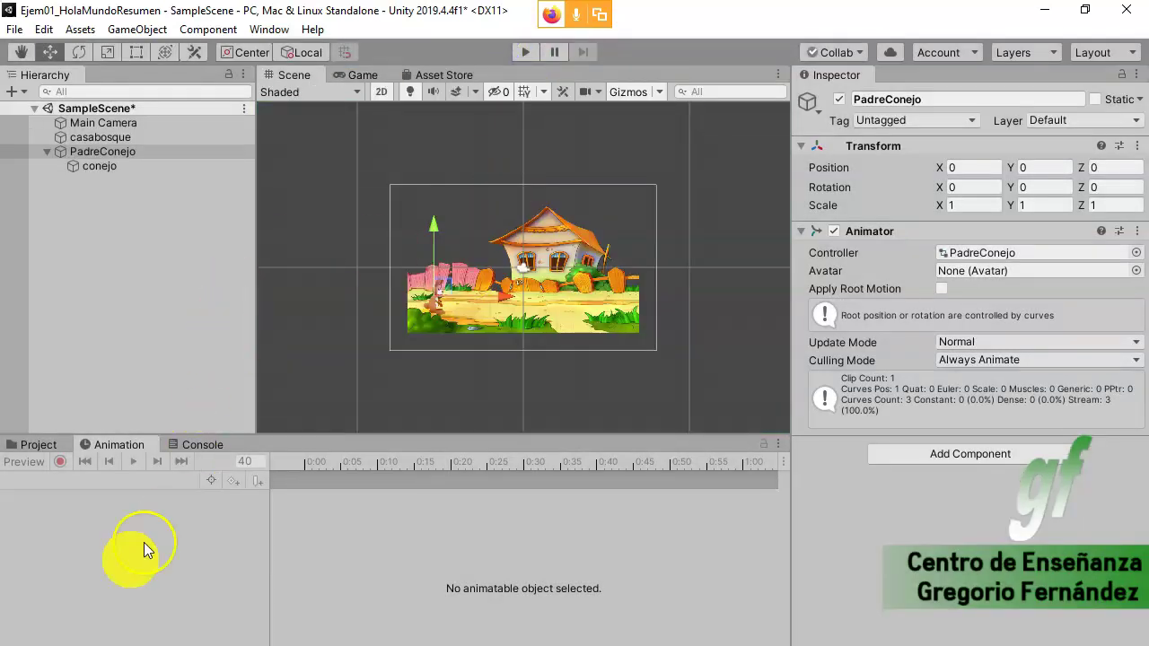
Key PadreConejo's Position.x at 11.41 on frame 30, then run the scene
{"action": "left_click", "coordinate": [81, 152]}
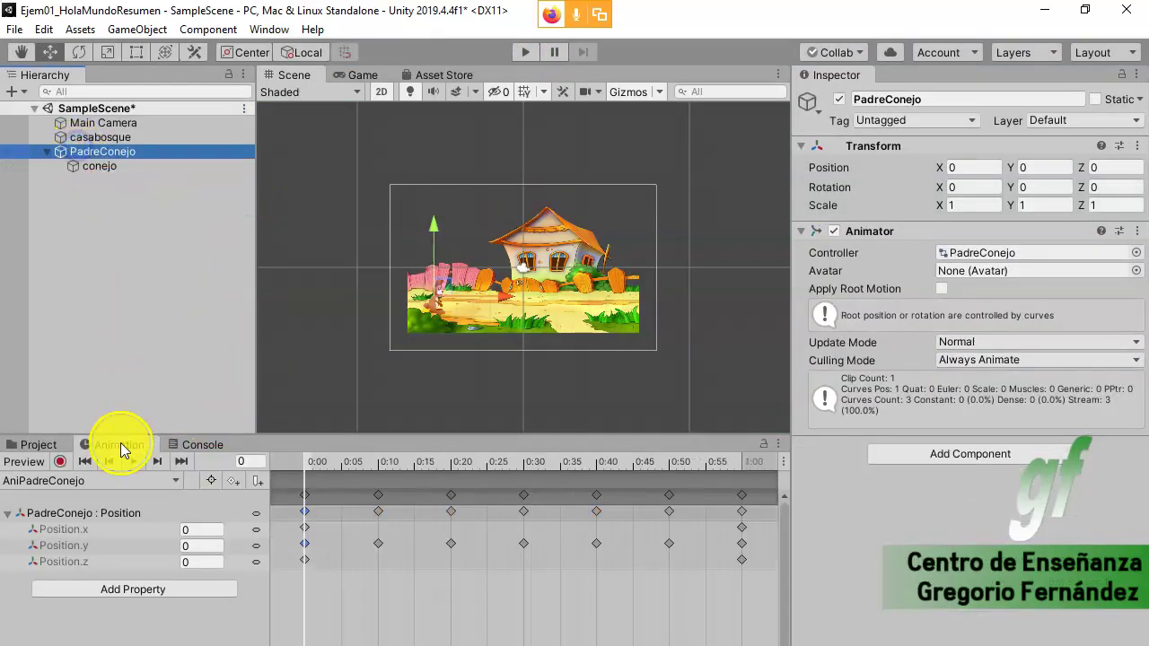
{"action": "left_click", "coordinate": [524, 462]}
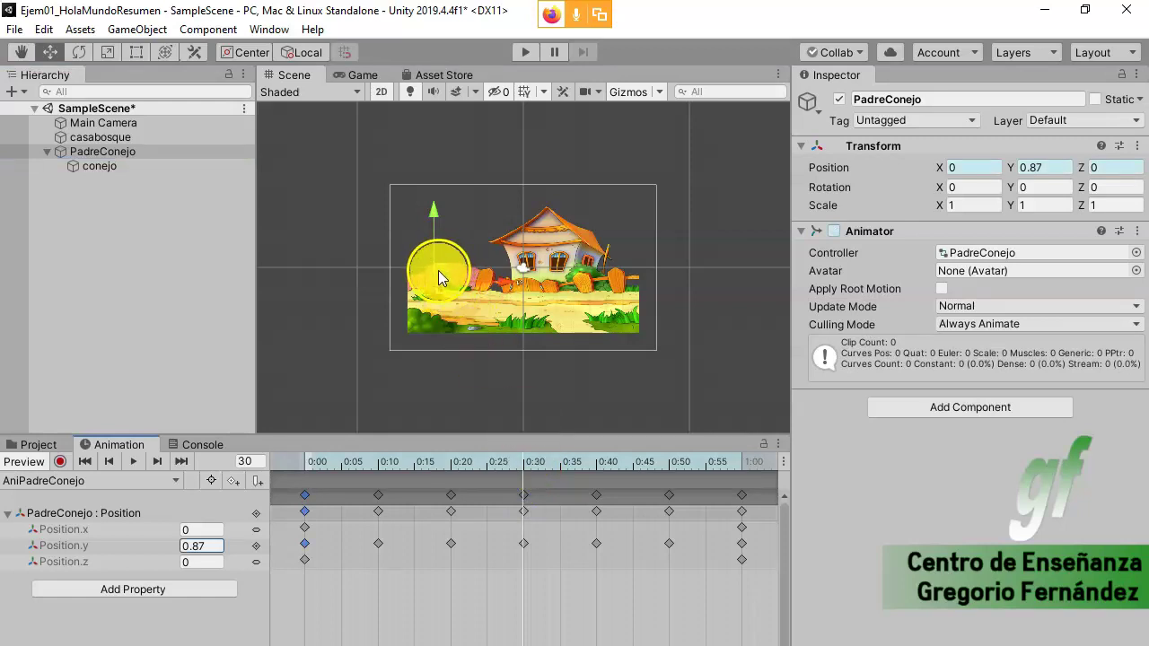
{"action": "left_click_drag", "start_coordinate": [440, 276], "coordinate": [626, 275]}
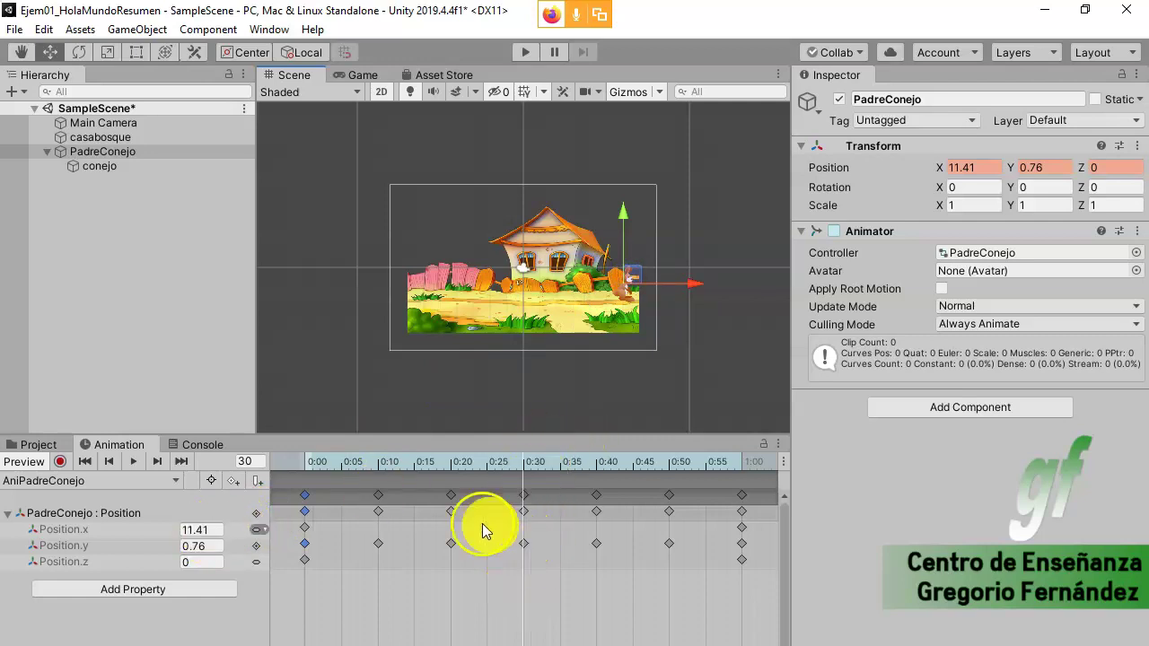
{"action": "left_click", "coordinate": [214, 532]}
{"action": "key", "text": "Return"}
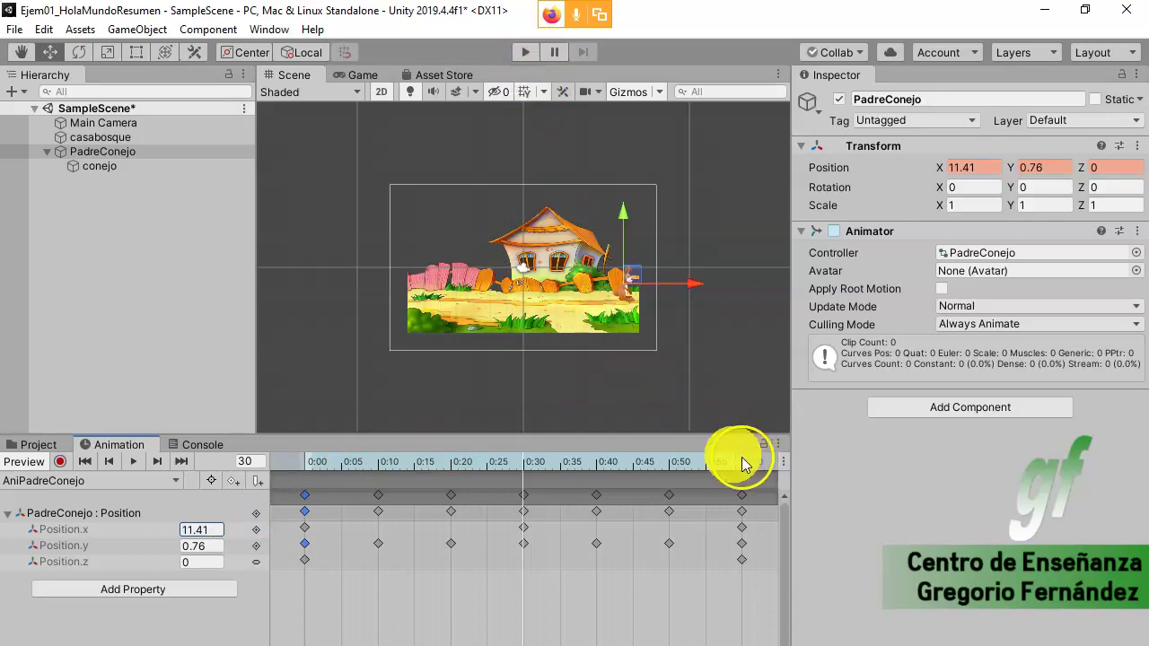
{"action": "left_click", "coordinate": [525, 56]}
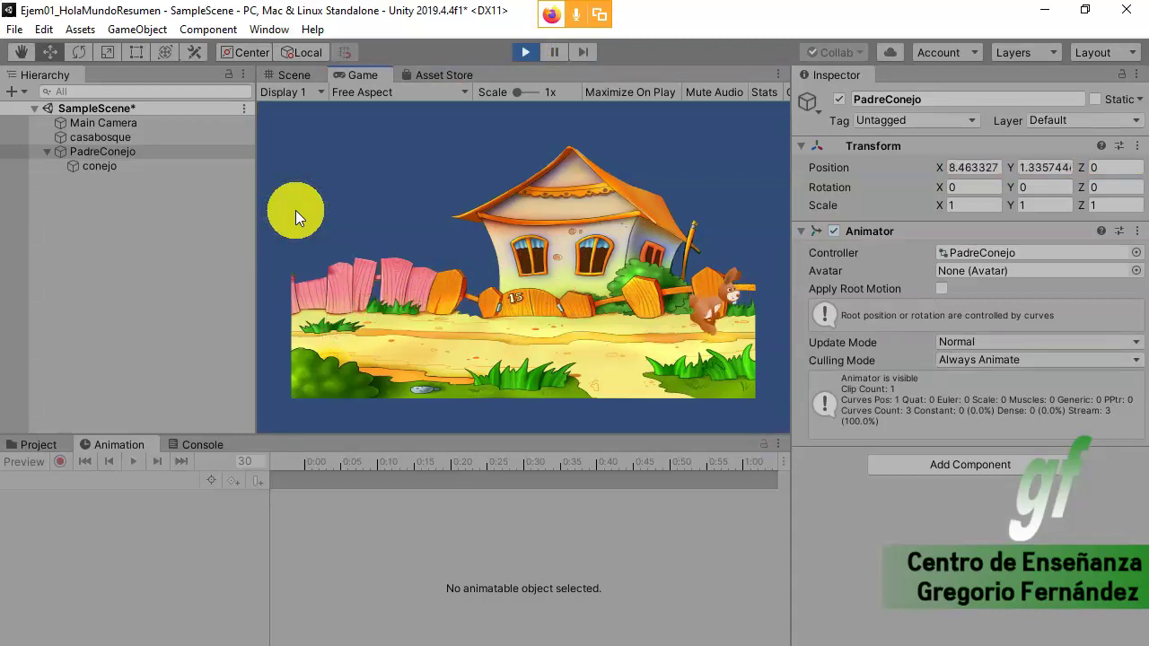
Exit Play mode so PadreConejo resets to position 0, 0, 0
{"action": "left_click", "coordinate": [533, 54]}
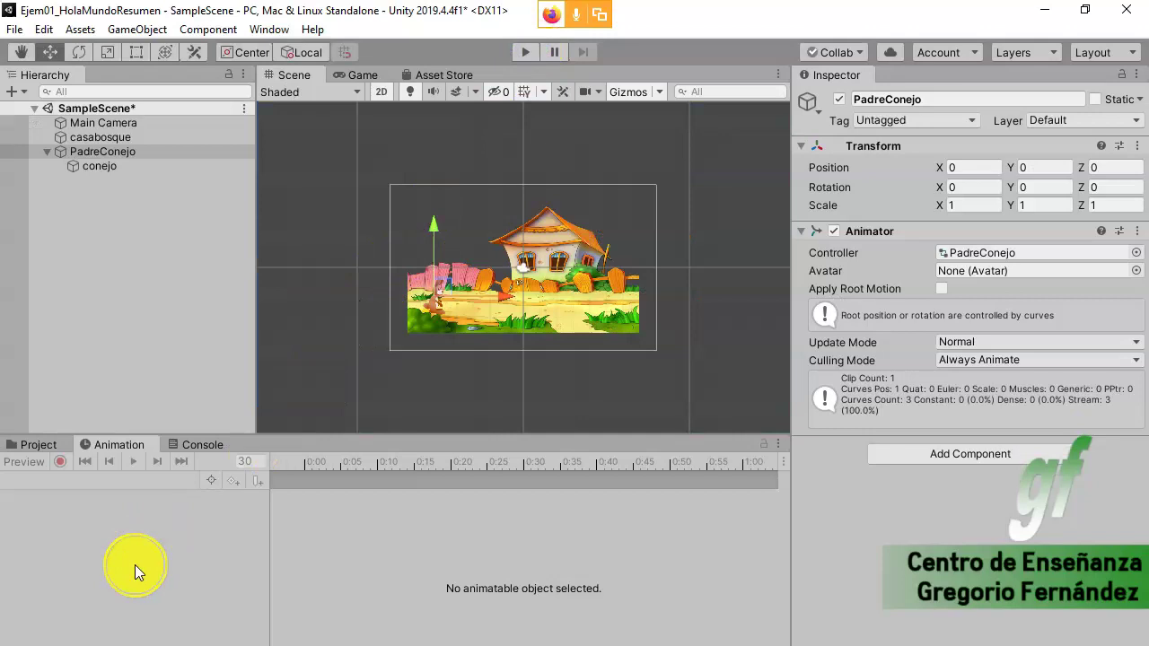
Add conejo's Sprite Renderer Flip X track to AniPadreConejo and move the playhead to 0:30
{"action": "left_click", "coordinate": [93, 167]}
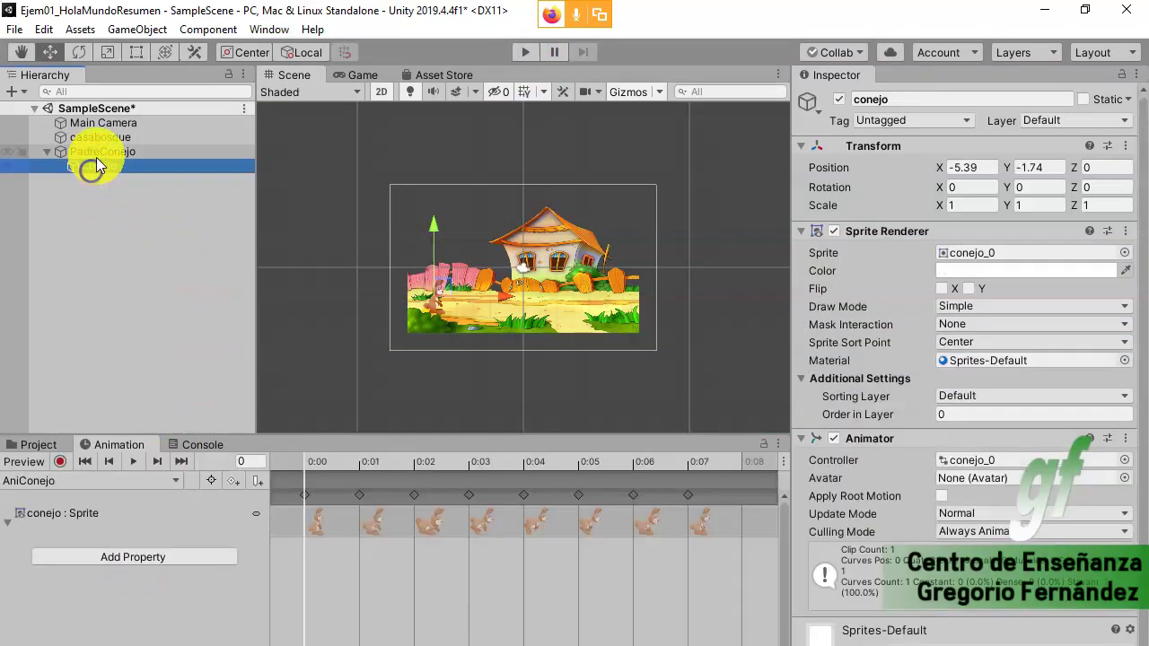
{"action": "left_click", "coordinate": [96, 154]}
{"action": "mouse_move", "coordinate": [308, 461]}
{"action": "left_mouse_down"}
{"action": "mouse_move", "coordinate": [515, 469]}
{"action": "mouse_move", "coordinate": [305, 469]}
{"action": "left_mouse_up"}
{"action": "left_click", "coordinate": [167, 593]}
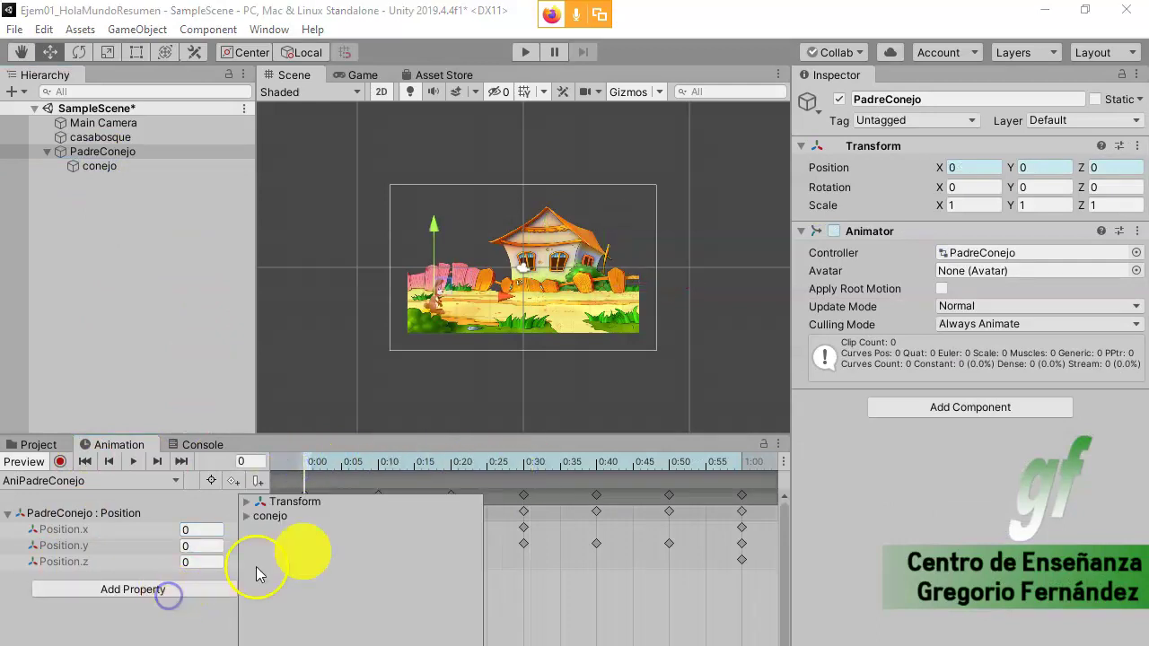
{"action": "left_click", "coordinate": [246, 516]}
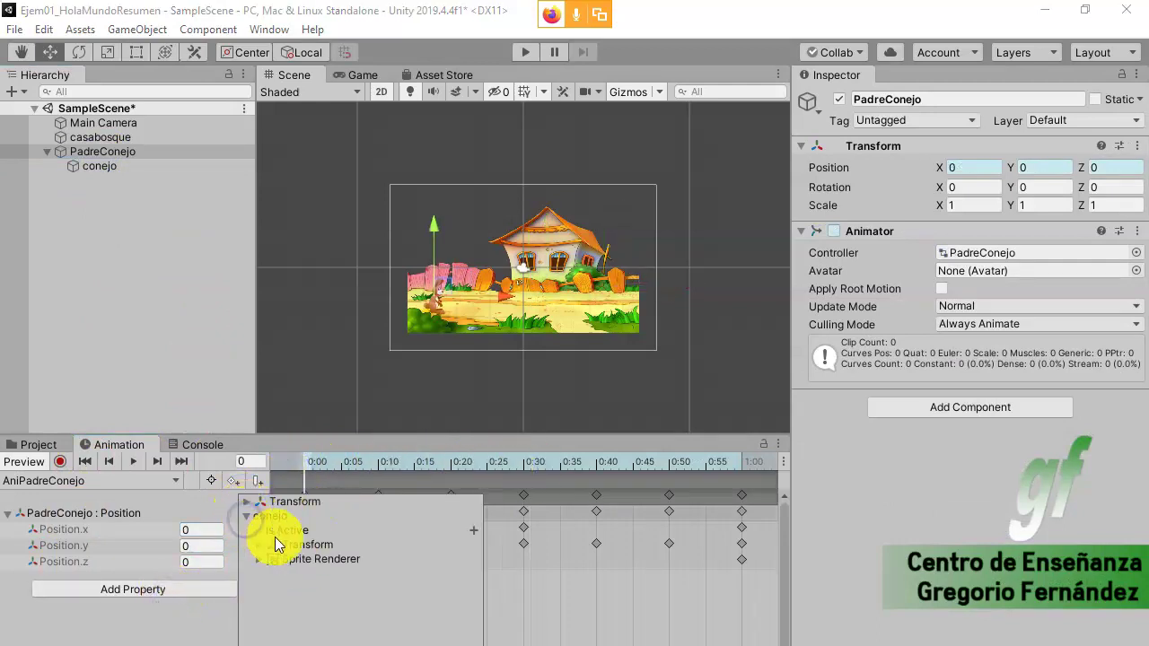
{"action": "left_click", "coordinate": [258, 559]}
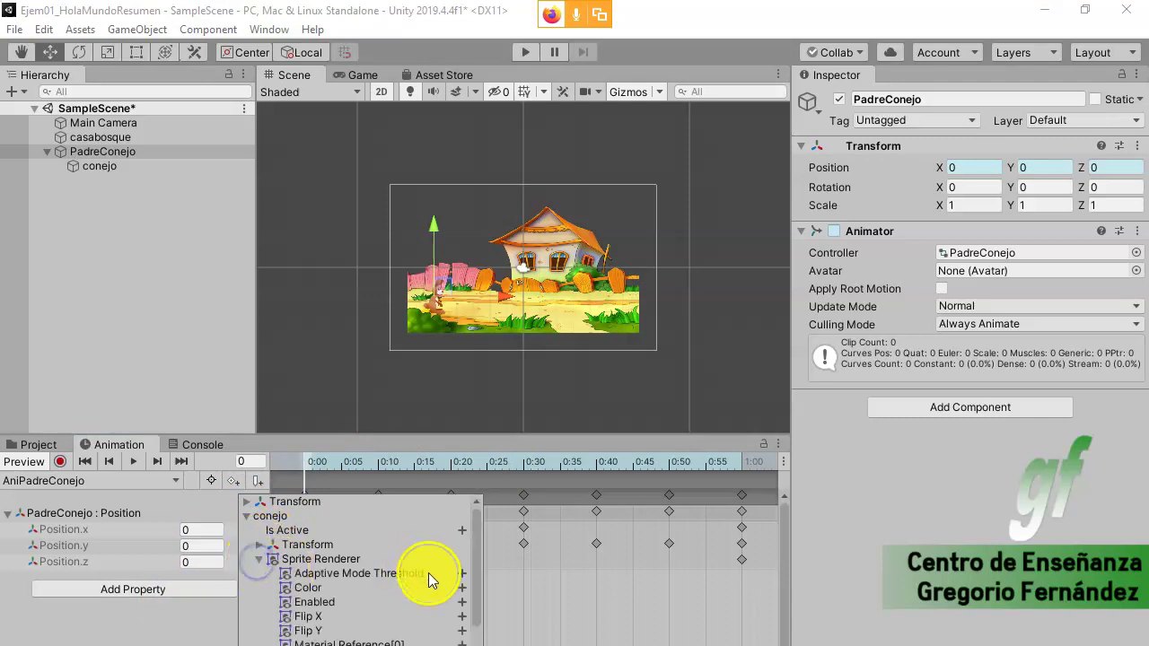
{"action": "left_click", "coordinate": [463, 617]}
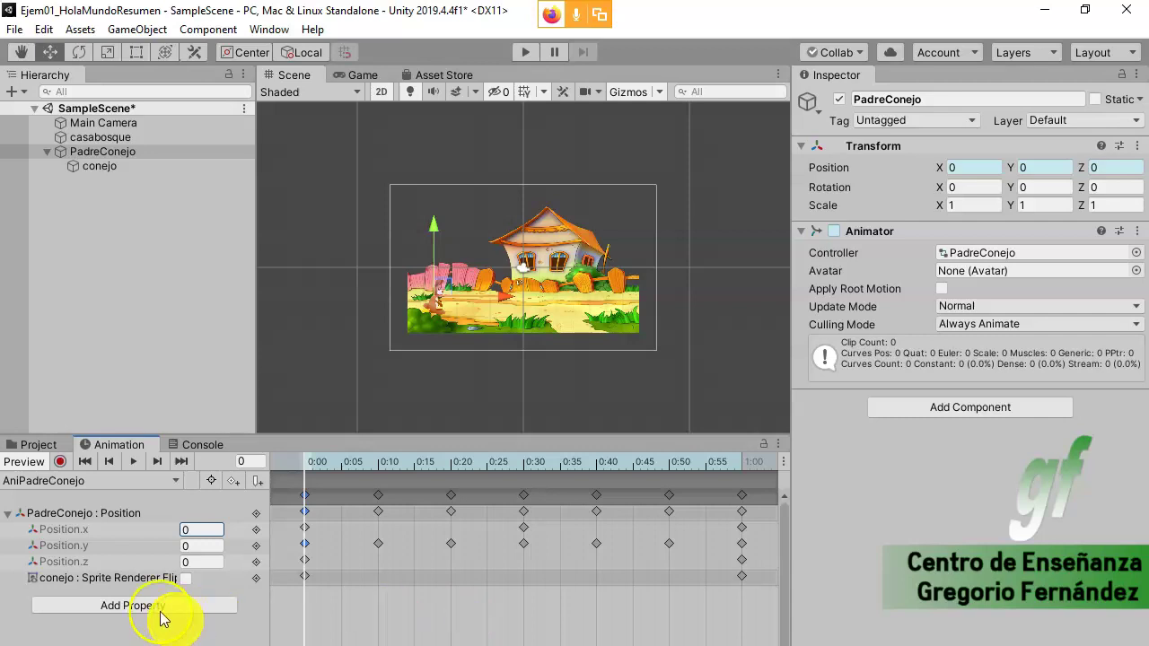
{"action": "left_click", "coordinate": [522, 469]}
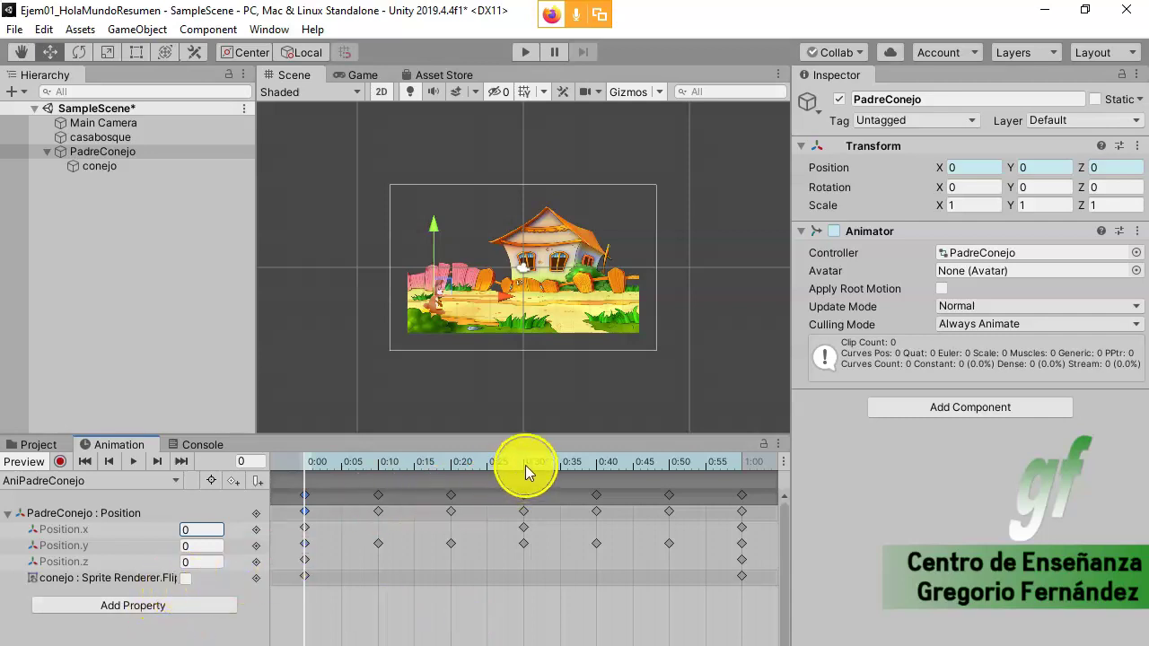
Key Flip X on at 0:30 to mirror the rabbit, then play the scene
{"action": "left_click", "coordinate": [186, 579]}
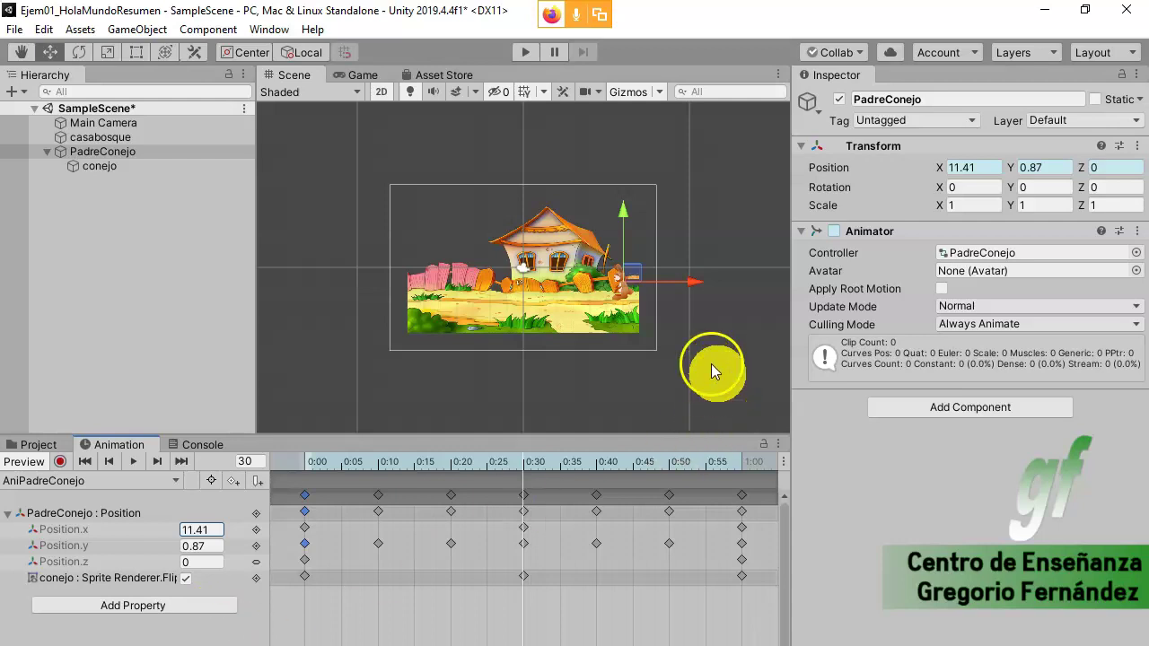
{"action": "left_click", "coordinate": [528, 54]}
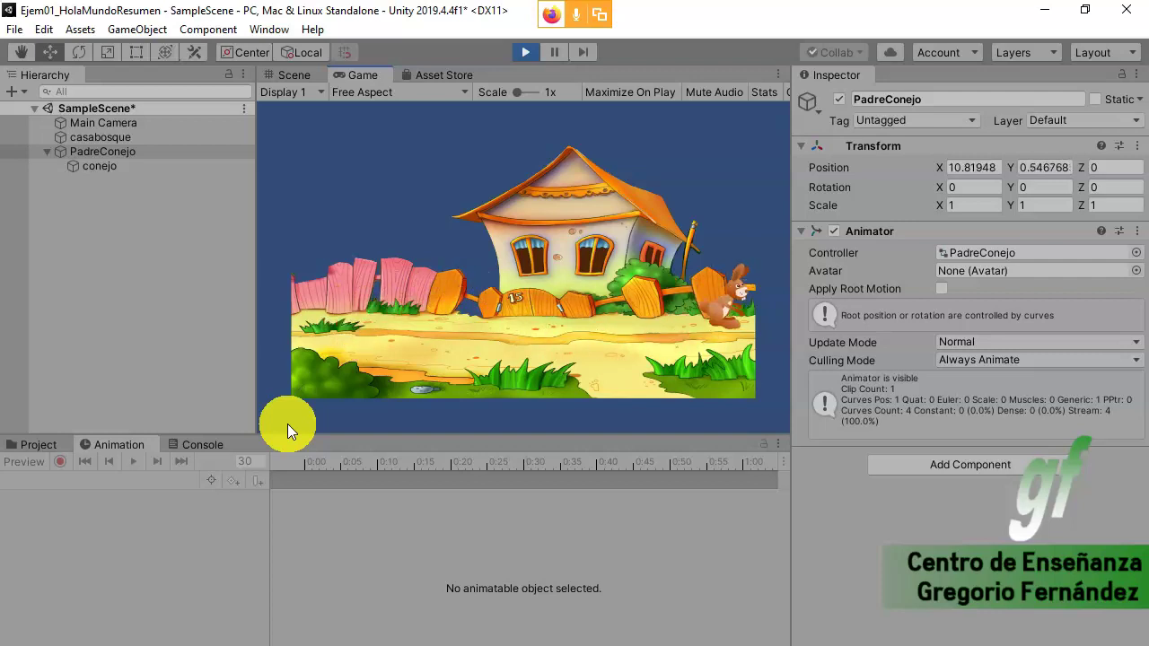
Exit play mode and add a Flip X keyframe at 0:30 in AniPadreConejo
{"action": "left_click", "coordinate": [531, 52]}
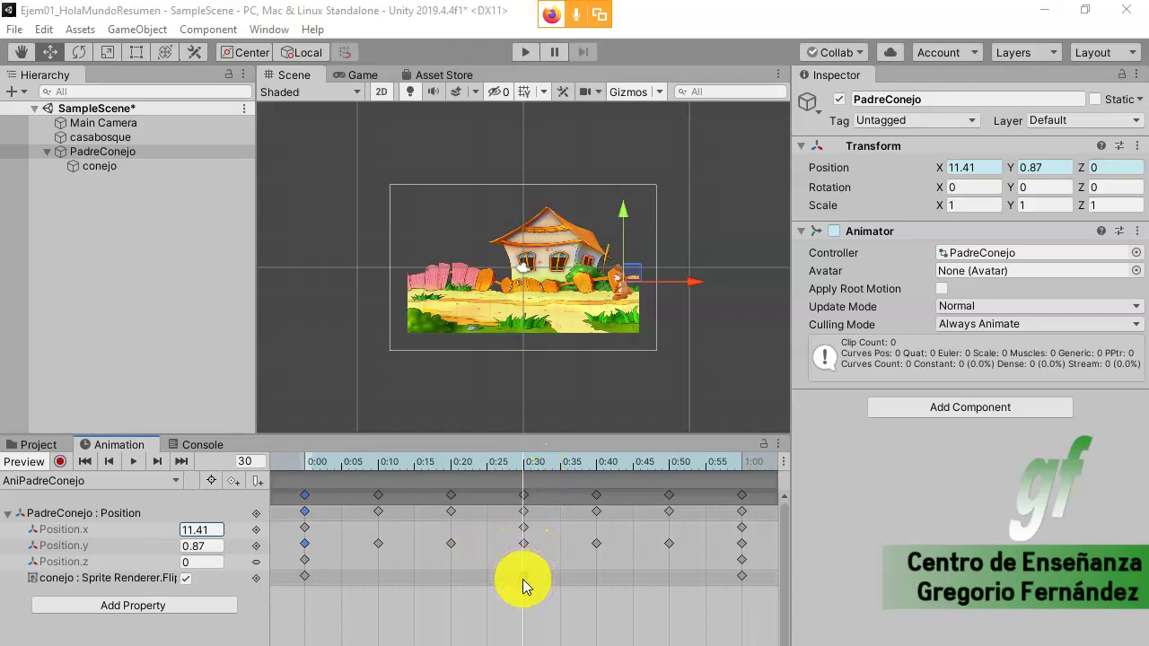
{"action": "left_click", "coordinate": [184, 580]}
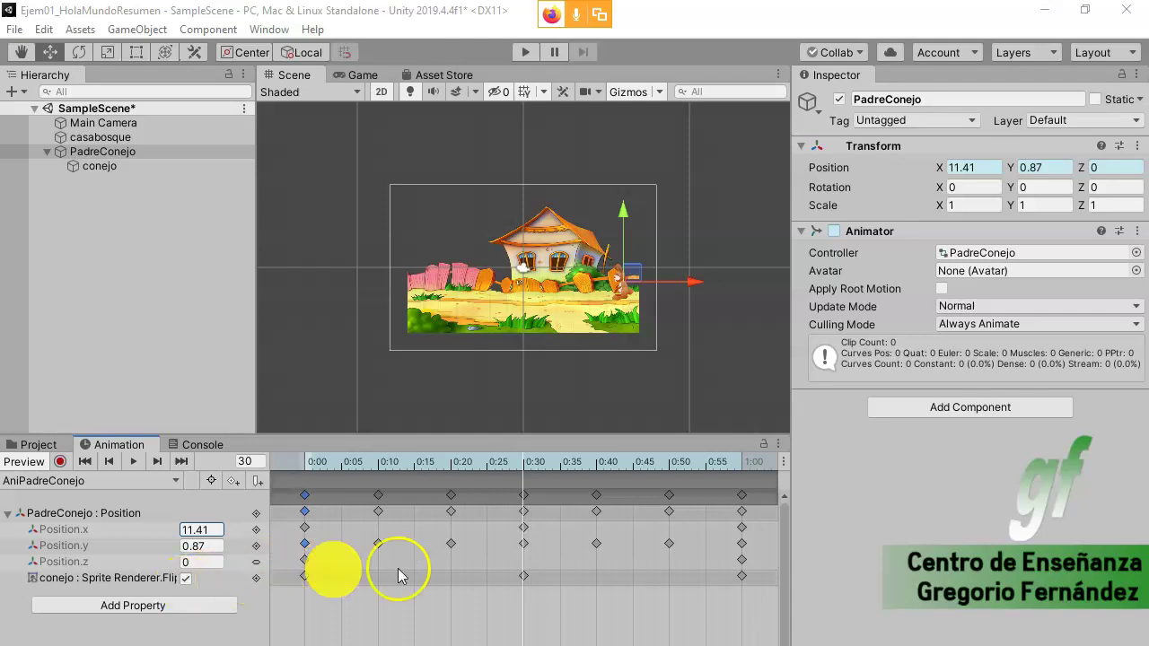
{"action": "double_click", "coordinate": [526, 576]}
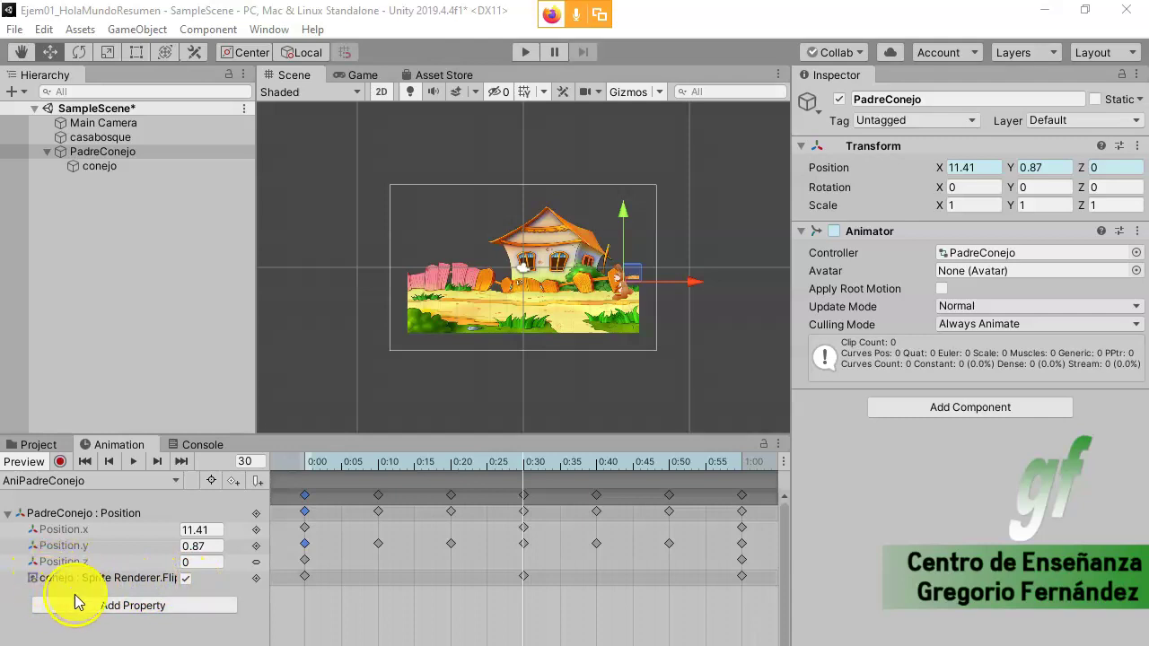
{"action": "left_click", "coordinate": [98, 168]}
{"action": "left_click", "coordinate": [103, 153]}
{"action": "left_click", "coordinate": [102, 169]}
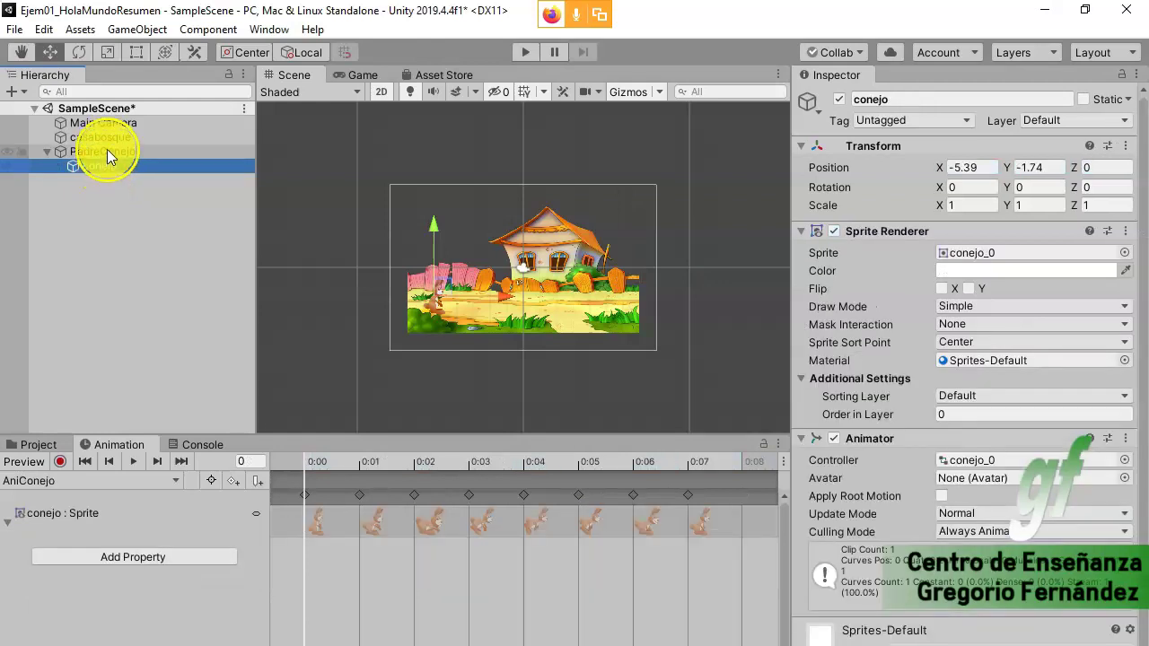
{"action": "left_click", "coordinate": [103, 153]}
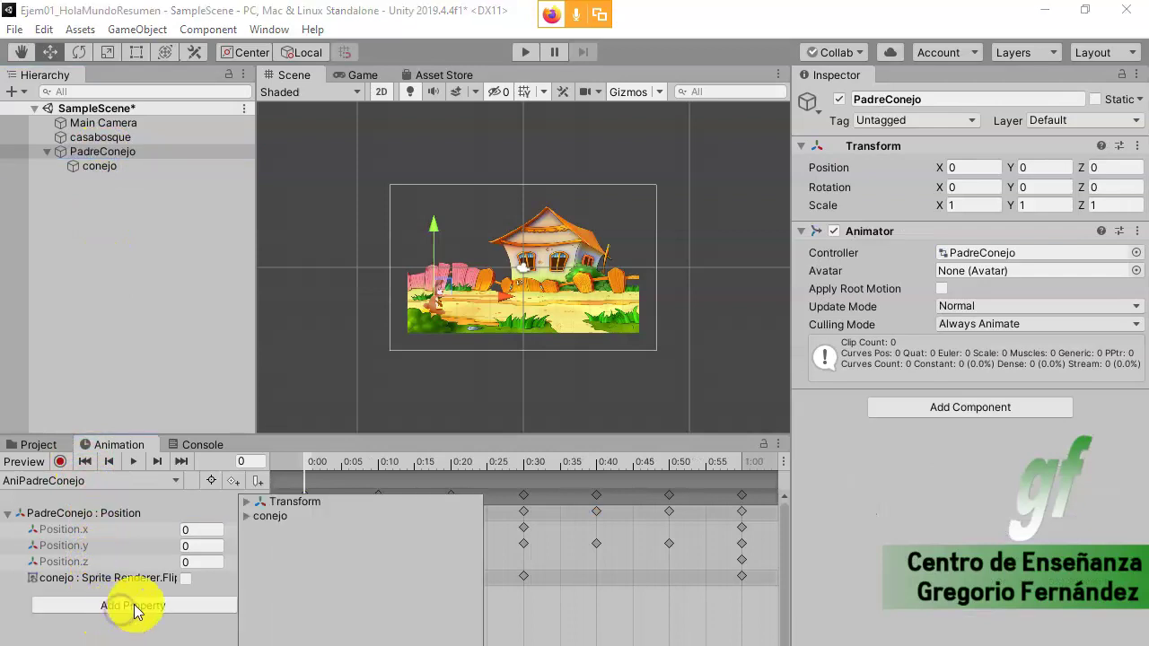
{"action": "left_click", "coordinate": [245, 502]}
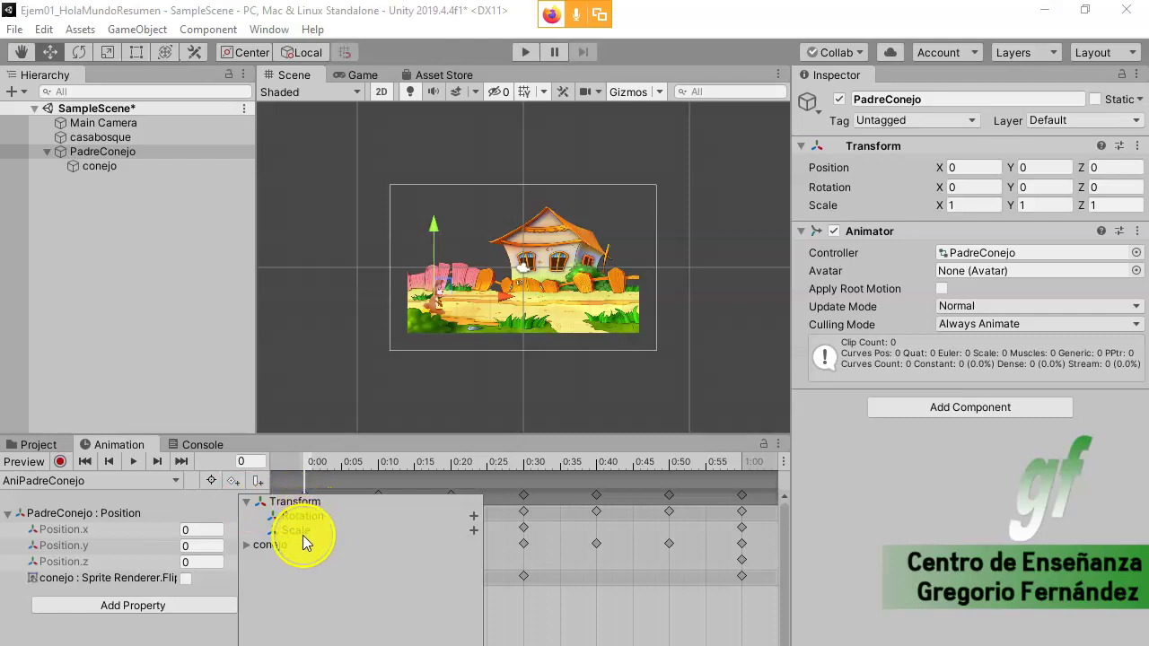
{"action": "left_click", "coordinate": [92, 152]}
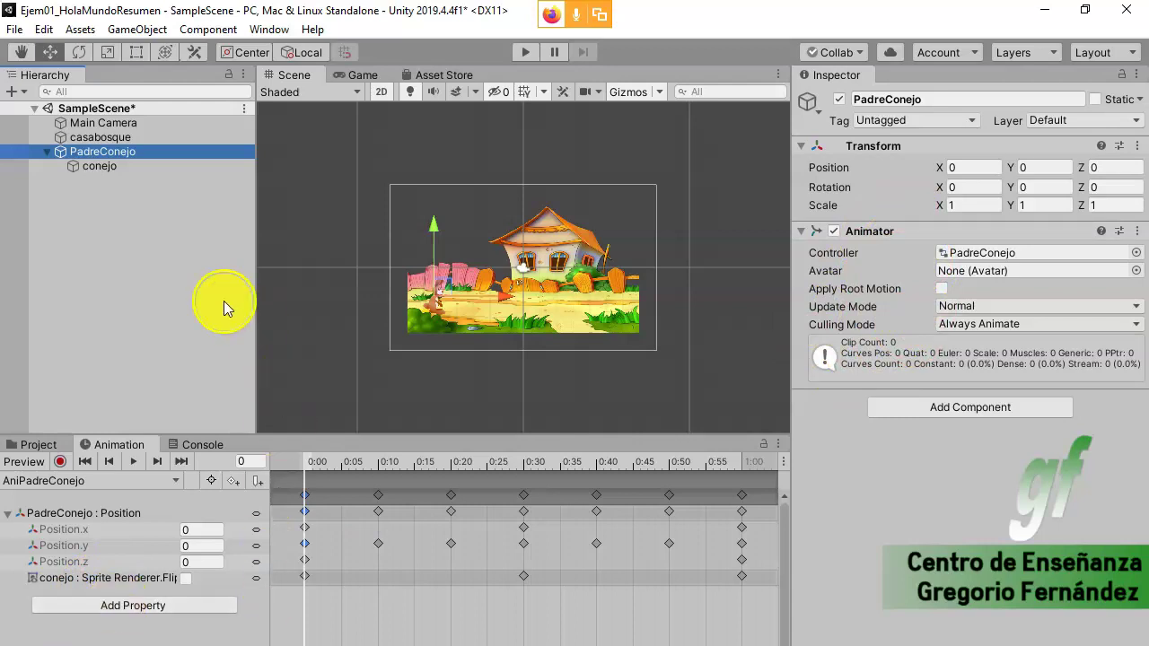
Select the conejo child in the Hierarchy to display its AniConejo sprite frames (0:00–0:07)
{"action": "left_click", "coordinate": [126, 607]}
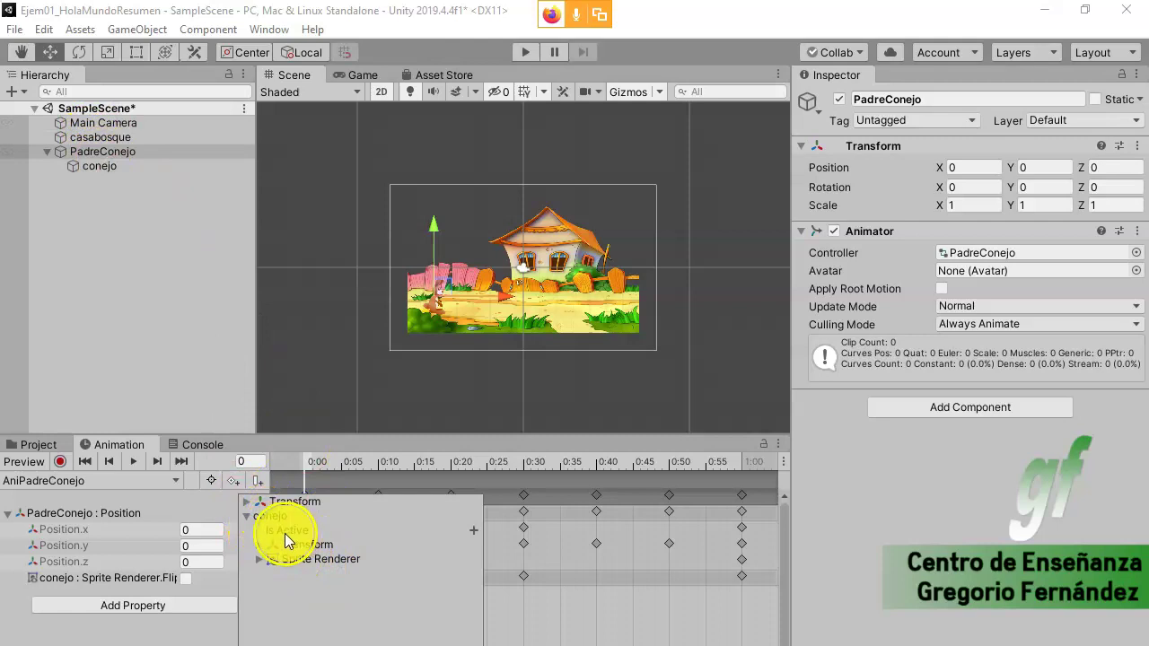
{"action": "left_click", "coordinate": [103, 153]}
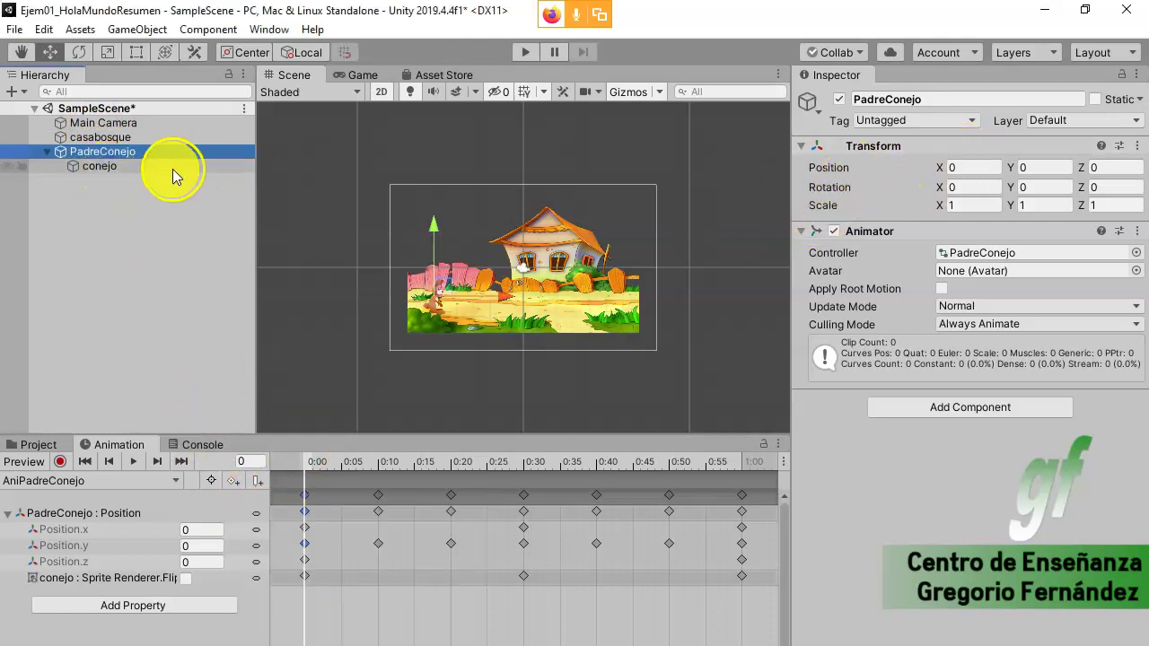
{"action": "left_click", "coordinate": [112, 166]}
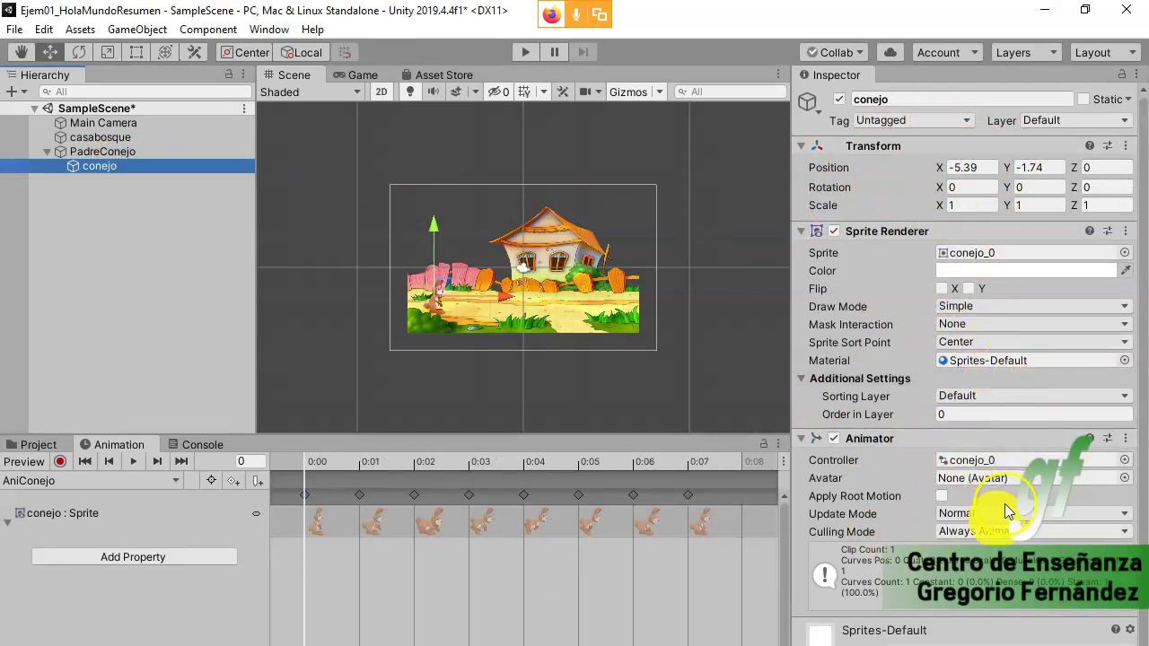
{"action": "scroll", "coordinate": [916, 513], "scroll_direction": "down", "scroll_amount": 1}
{"action": "scroll", "coordinate": [988, 368], "scroll_direction": "up", "scroll_amount": 1}
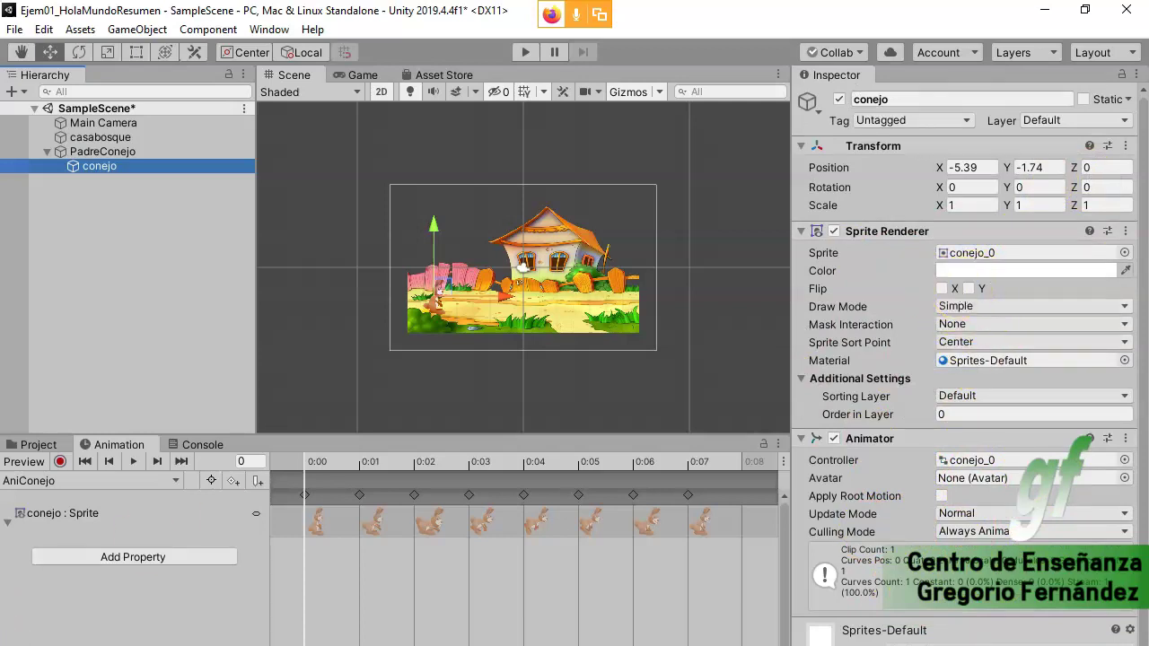
{"action": "left_click", "coordinate": [164, 554]}
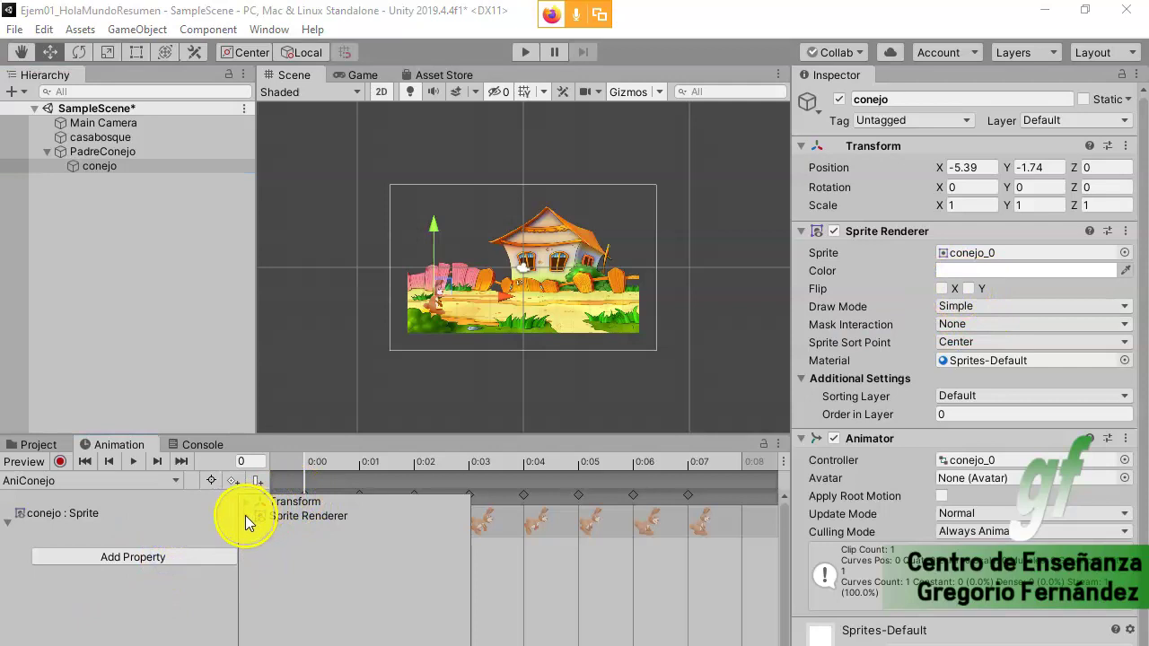
{"action": "left_click", "coordinate": [247, 516]}
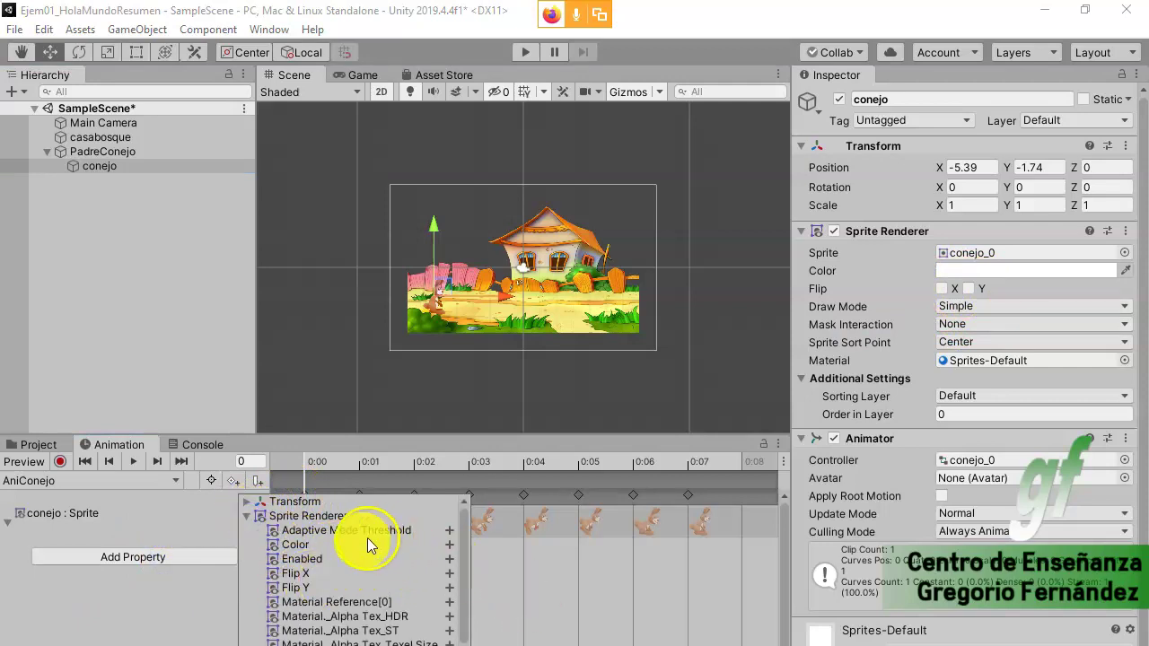
{"action": "left_click", "coordinate": [838, 230]}
{"action": "left_click", "coordinate": [835, 230]}
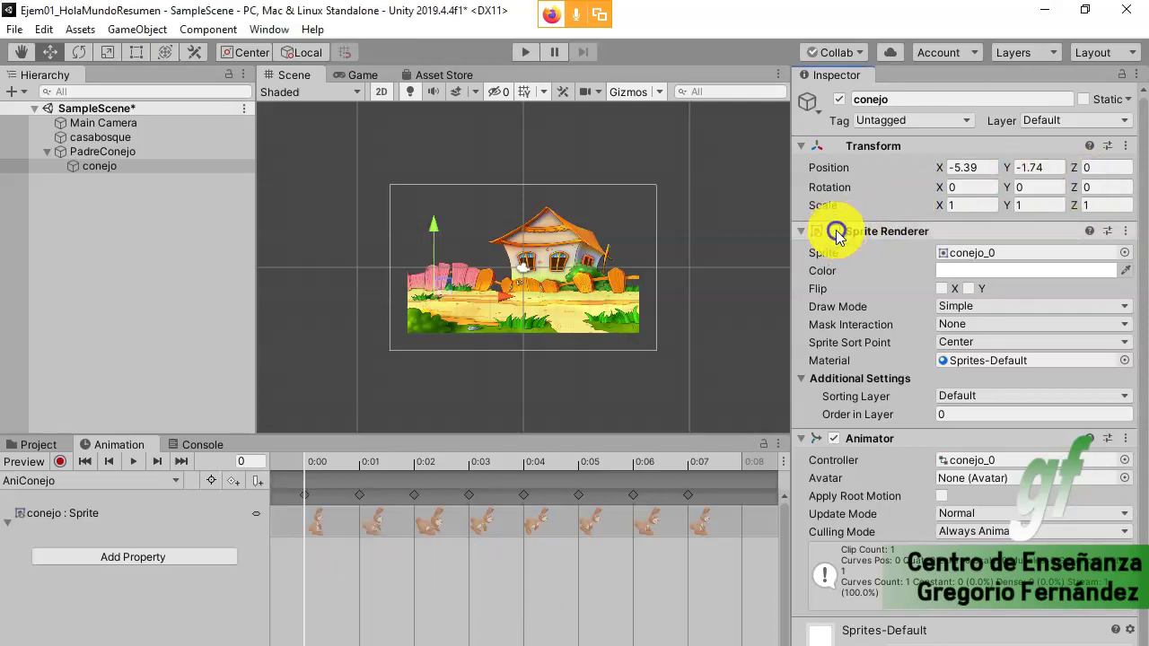
{"action": "left_click", "coordinate": [836, 231]}
{"action": "left_click", "coordinate": [835, 231]}
{"action": "left_click", "coordinate": [835, 231]}
{"action": "left_click", "coordinate": [835, 231]}
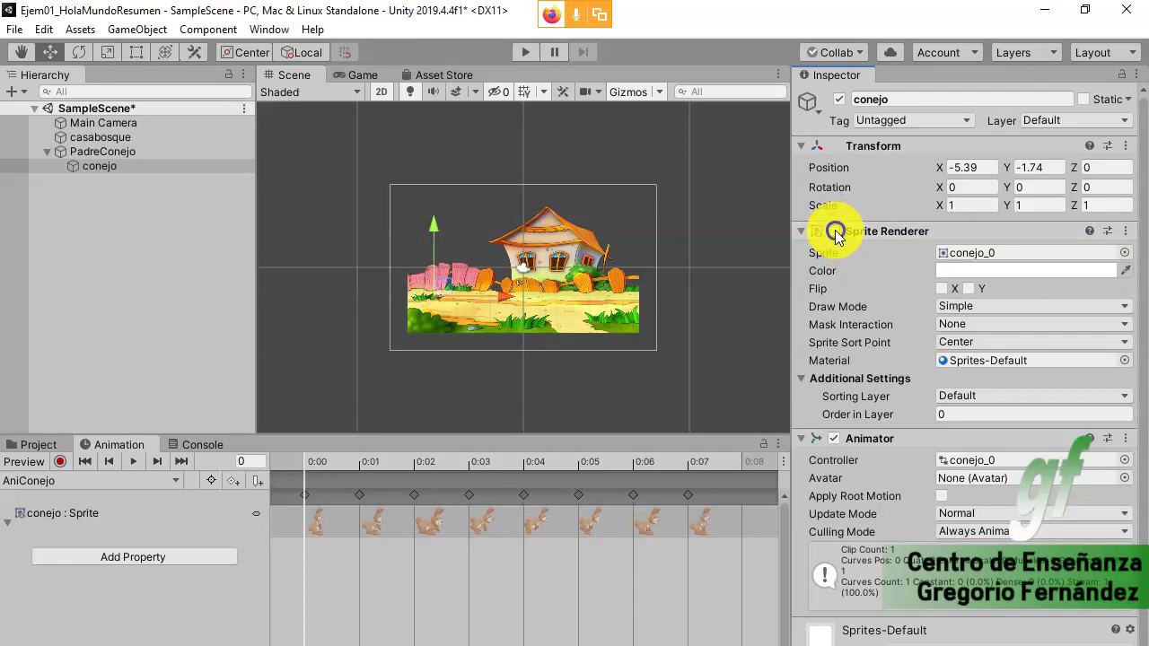
{"action": "left_click", "coordinate": [835, 231]}
{"action": "scroll", "coordinate": [511, 286], "scroll_direction": "up", "scroll_amount": 5}
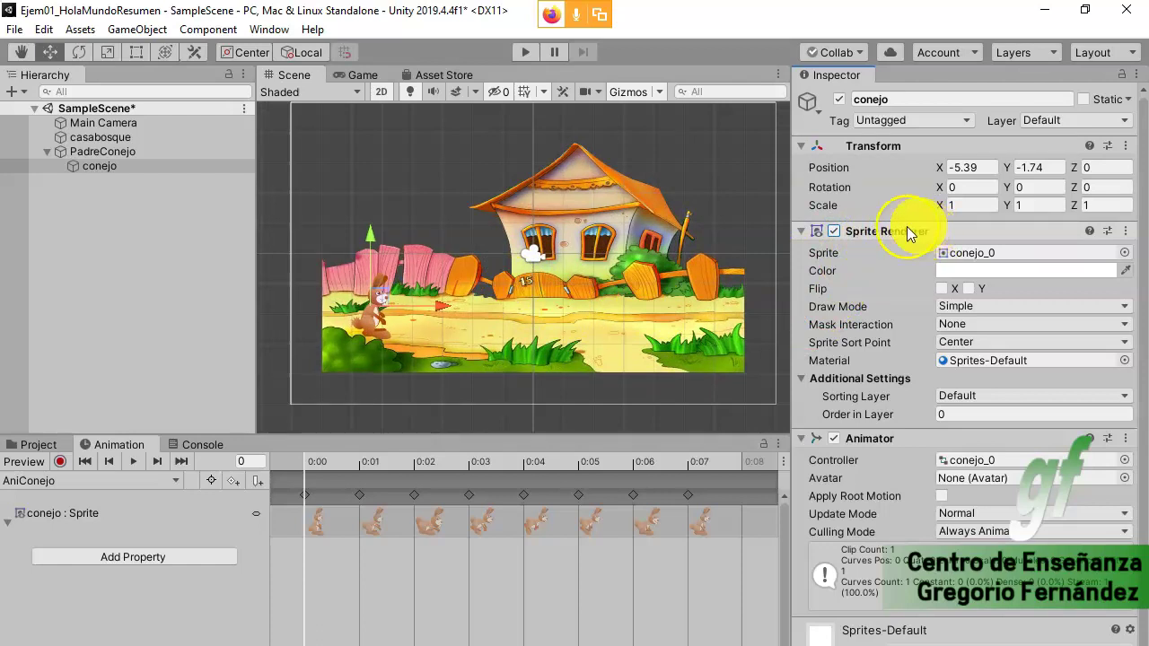
Toggle conejo's Sprite Renderer off and back on, then expand Sprite Renderer under Add Property
{"action": "left_click", "coordinate": [832, 231]}
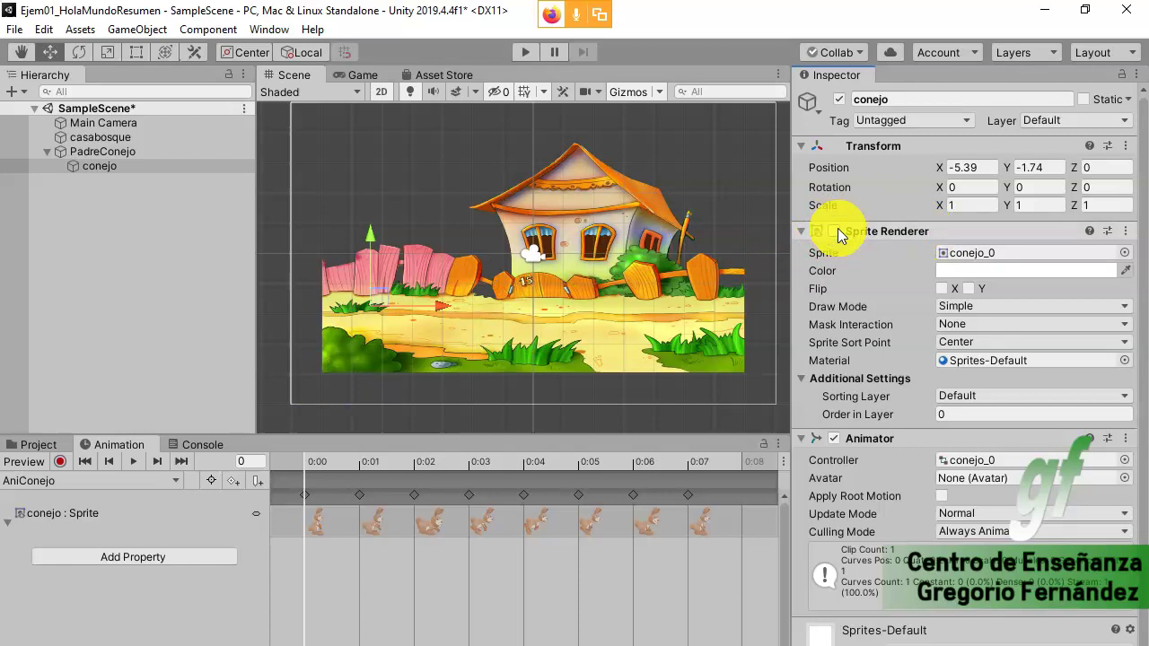
{"action": "left_click", "coordinate": [834, 232]}
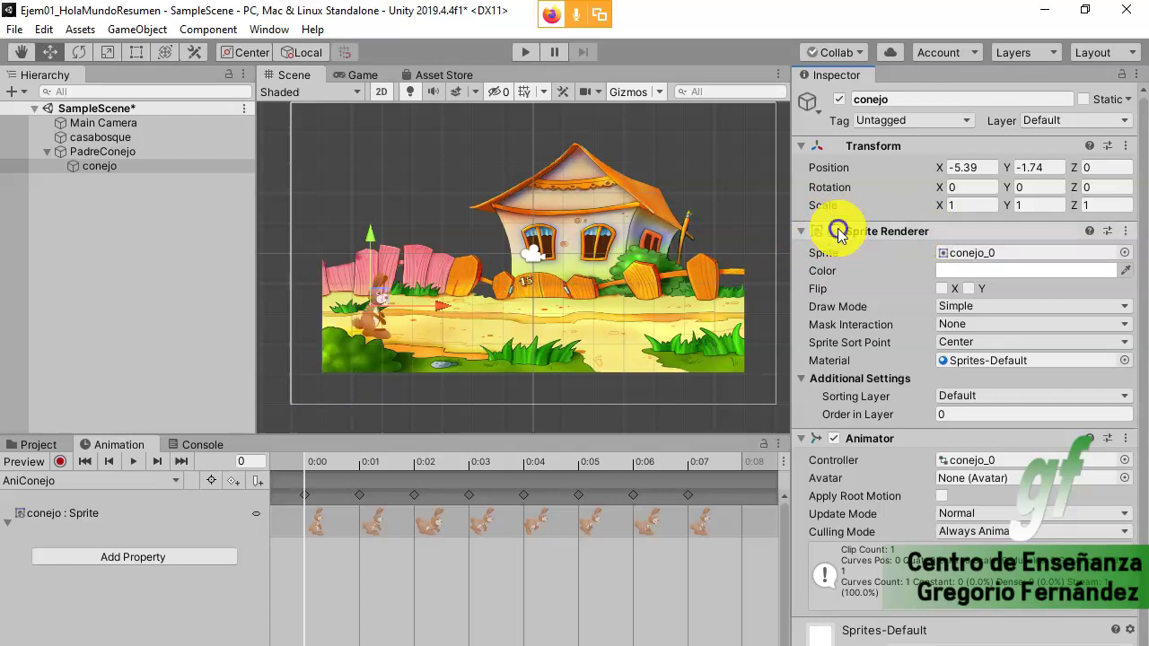
{"action": "left_click", "coordinate": [136, 557]}
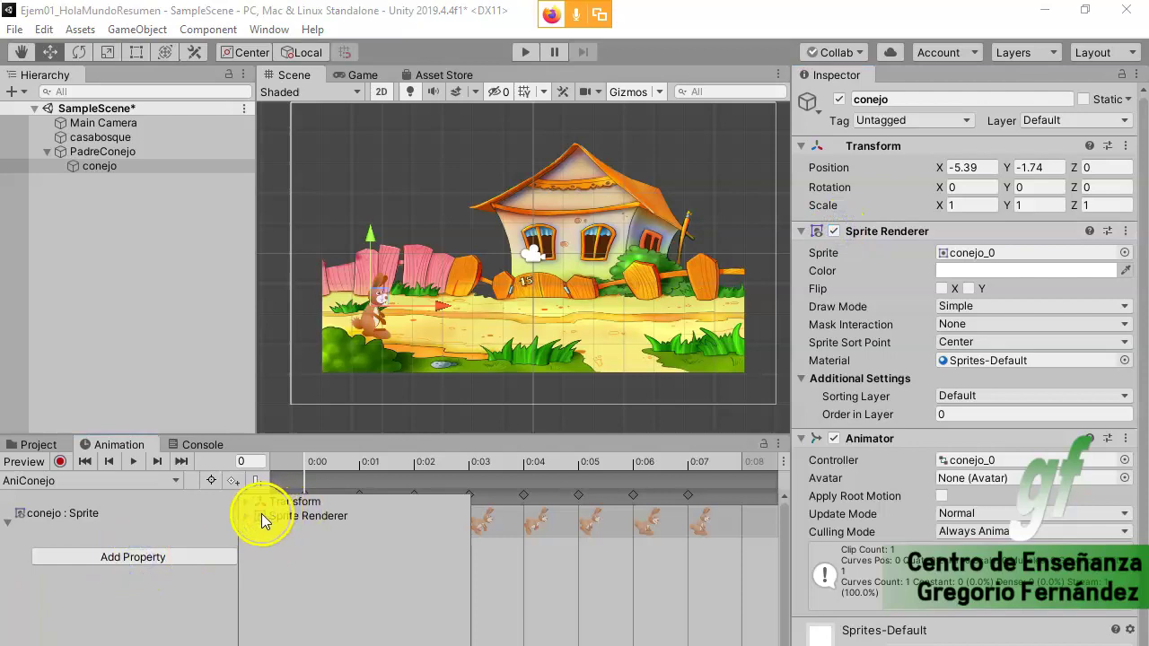
{"action": "left_click", "coordinate": [252, 518]}
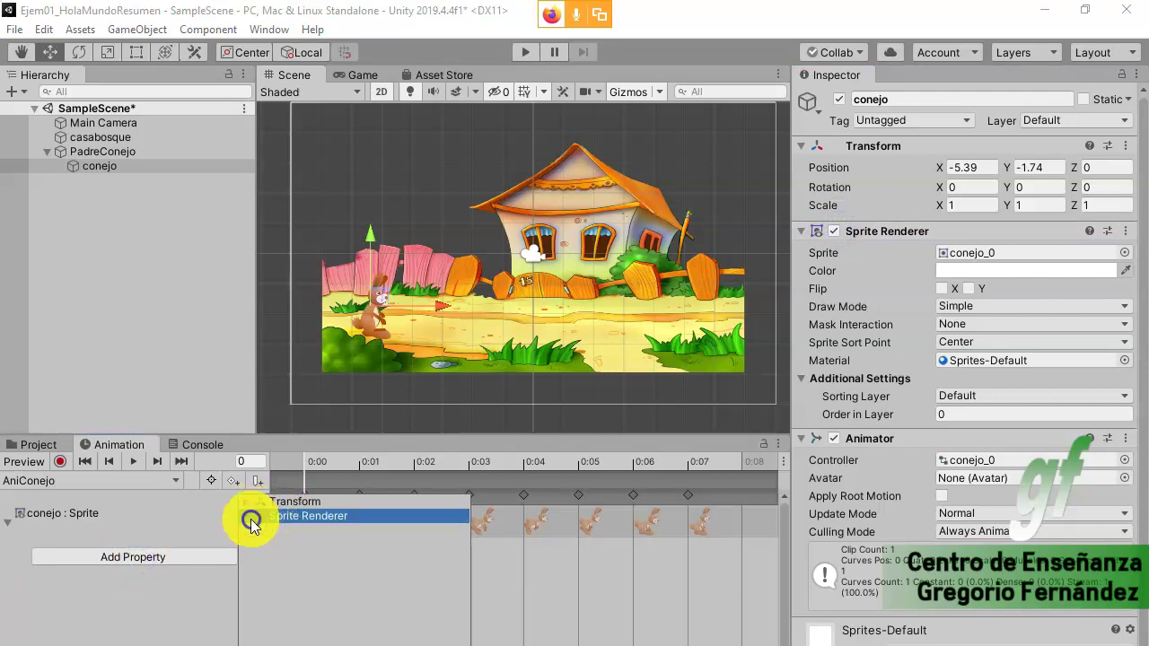
{"action": "left_click", "coordinate": [251, 519]}
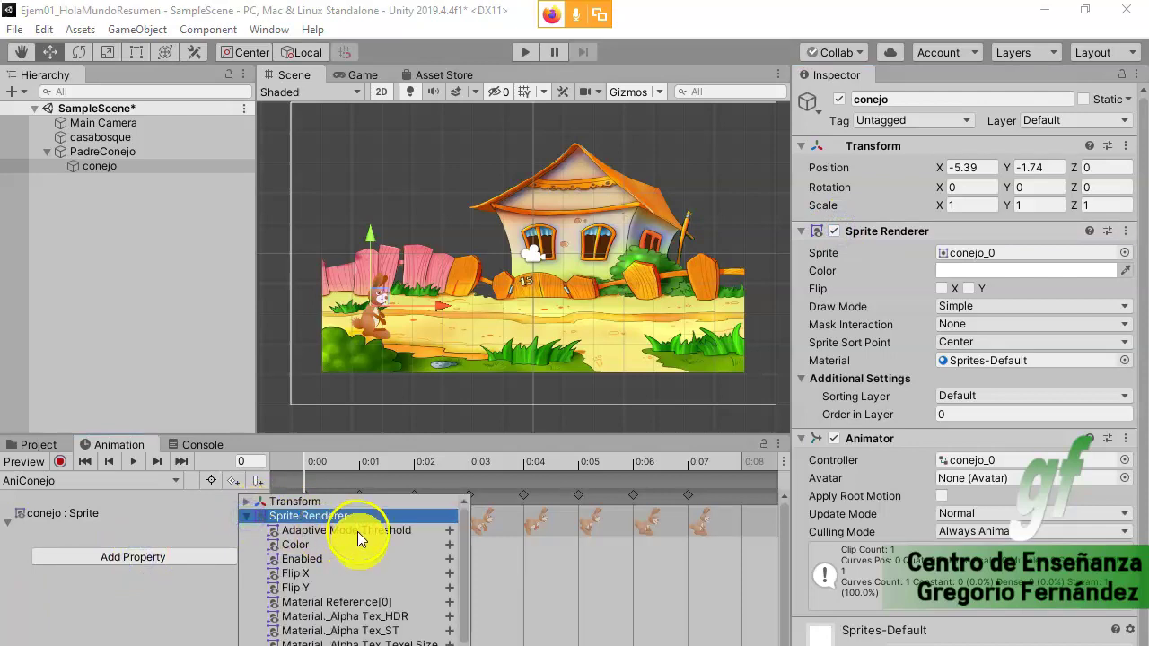